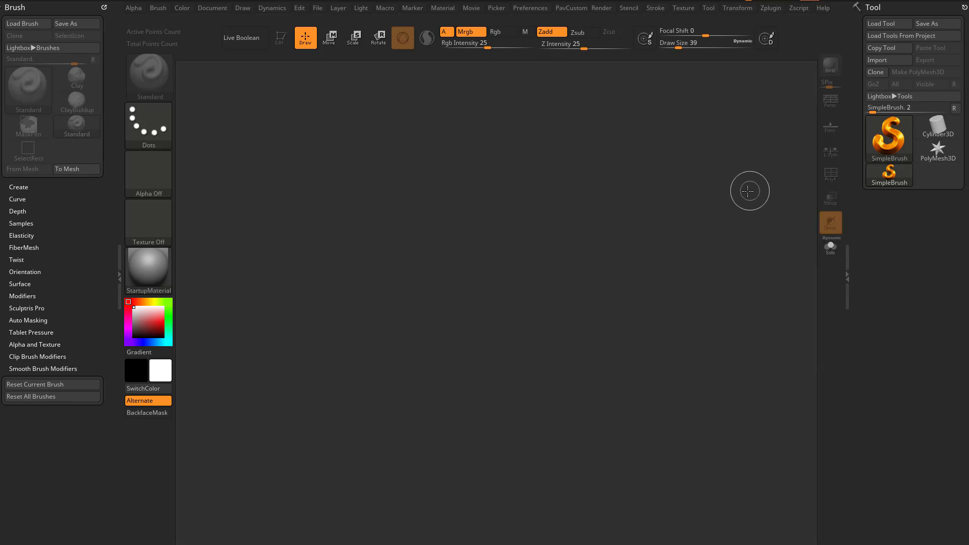
Draw a Plane3D on the canvas, enter Edit mode, and convert it to a PolyMesh3D
left_click(880, 141)
left_click(733, 182)
left_click_drag(474, 298, 502, 455)
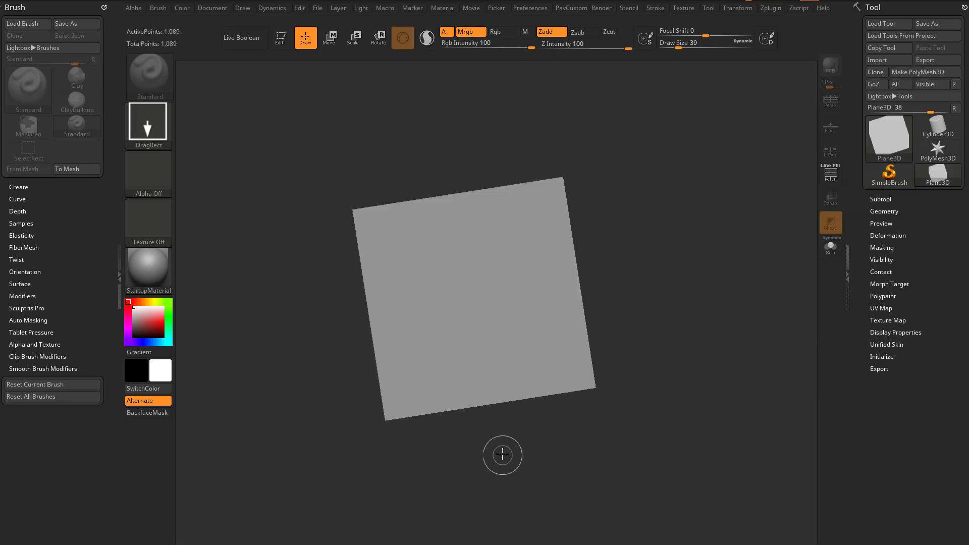
key("t")
left_click(913, 72)
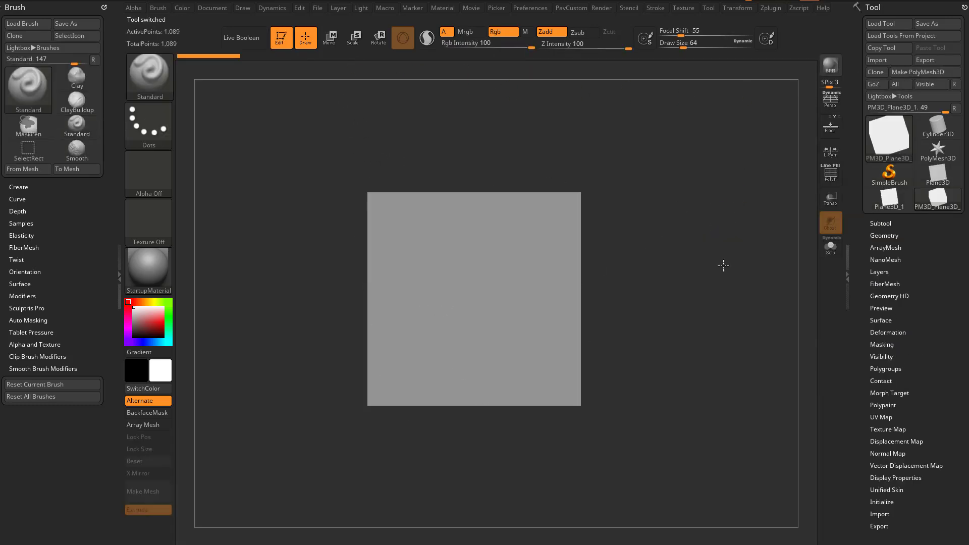
Display the plane's wireframe, reconstruct its lower subdivision levels down to an 8 by 8 grid, and delete the higher levels
mouse_move(727, 283)
left_mouse_down()
mouse_move(752, 244)
mouse_move(781, 258)
left_mouse_up()
key("shift+f")
left_click(880, 237)
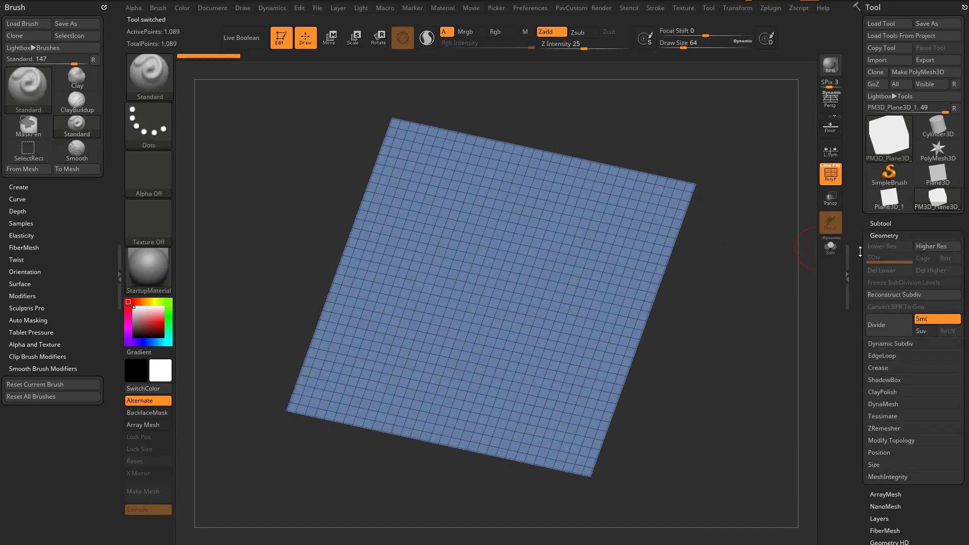
left_click(900, 258)
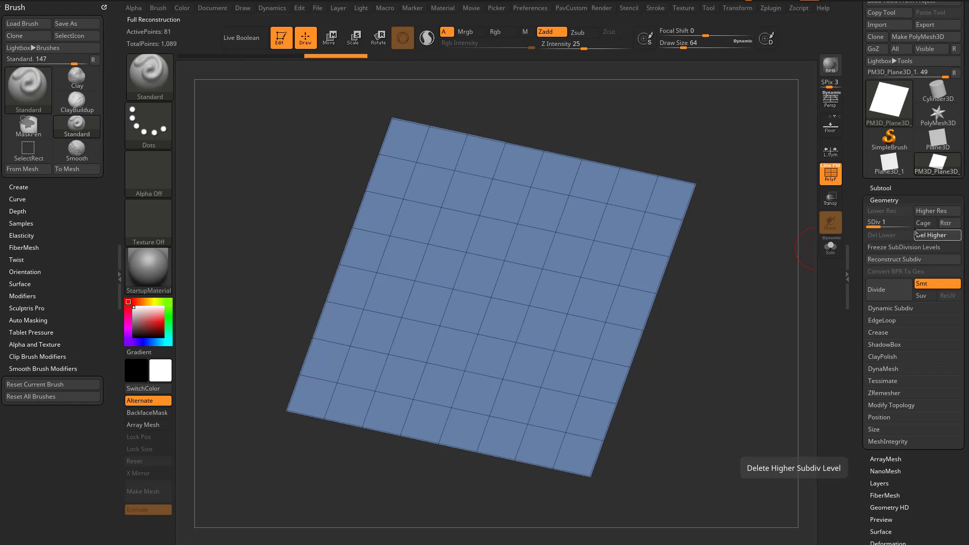
left_click(931, 235)
mouse_move(756, 287)
left_mouse_down()
mouse_move(772, 295)
mouse_move(743, 299)
left_mouse_up()
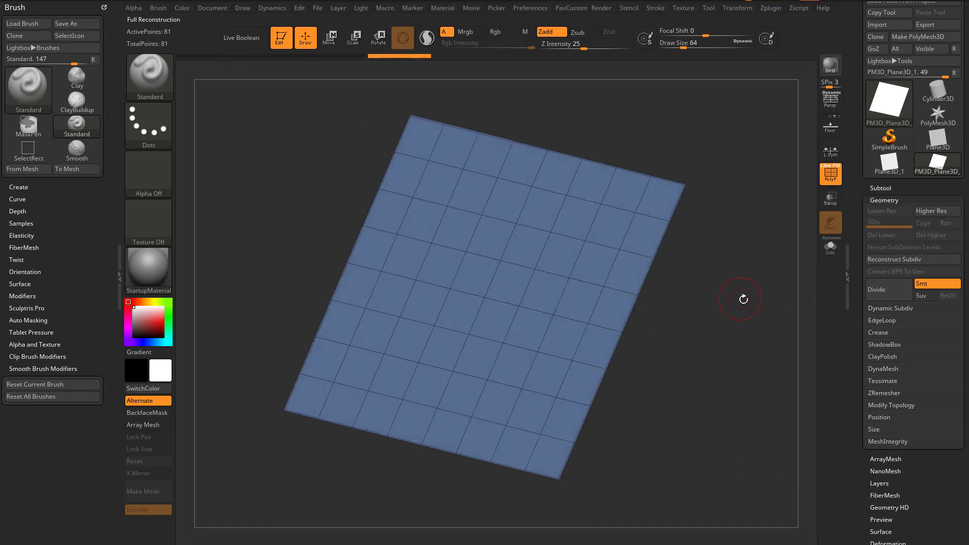
Enable Dynamic Subdivision on the plane and remove its smooth subdivision so the corners stay sharp
left_click(877, 308)
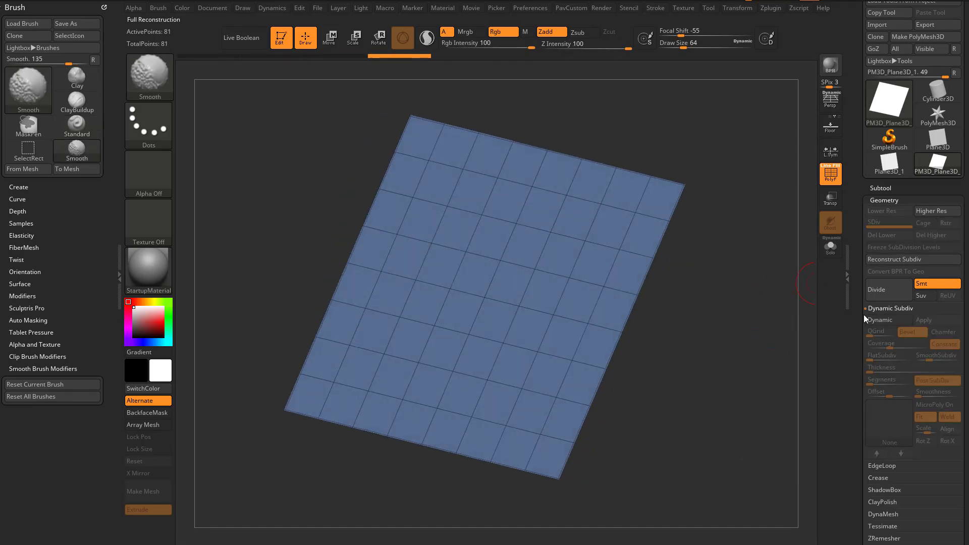
scroll(873, 298, "down", 3)
left_click(898, 256)
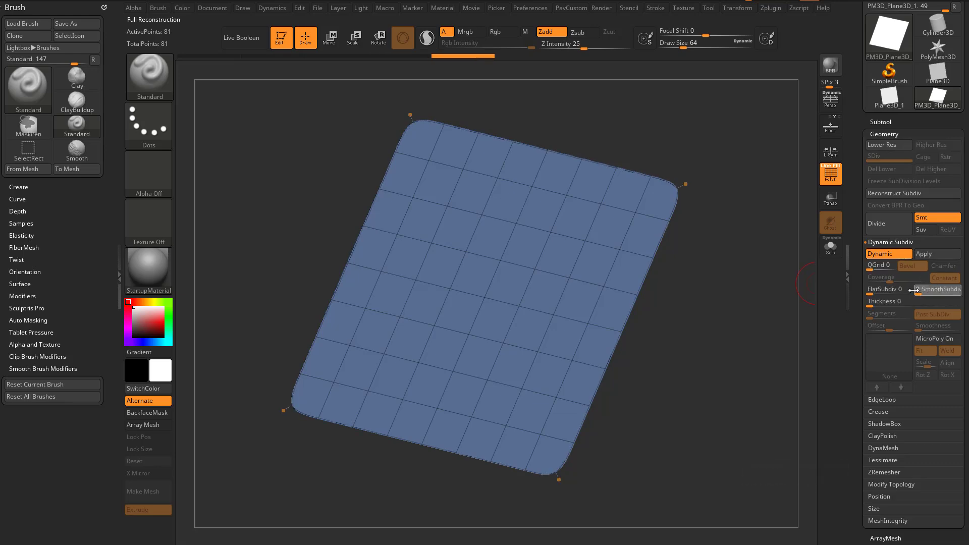
left_click(916, 290)
Apply the Ring 8x8 MicroPoly to the plane and toggle MicroPoly off and on to compare with the base grid
left_click(923, 339)
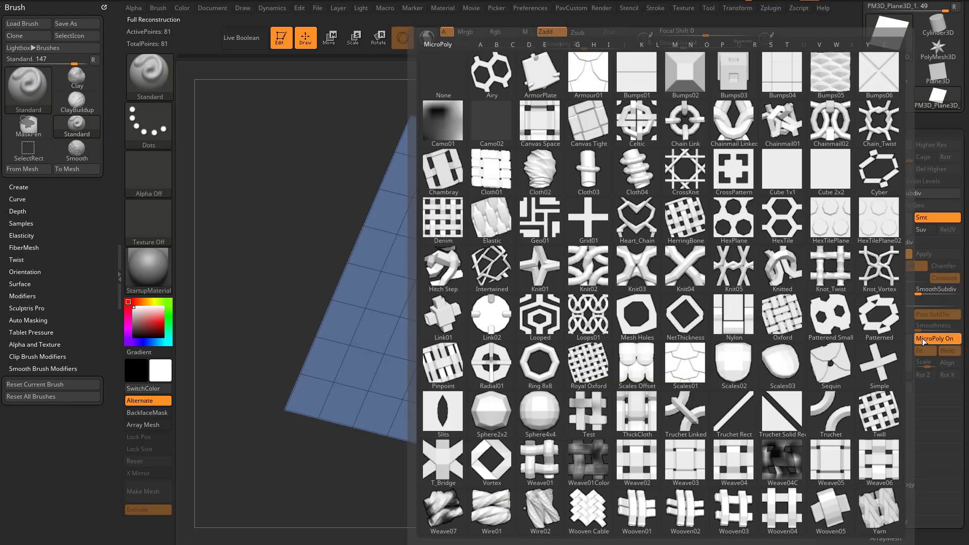
left_click(539, 362)
left_click_drag(720, 353, 710, 332)
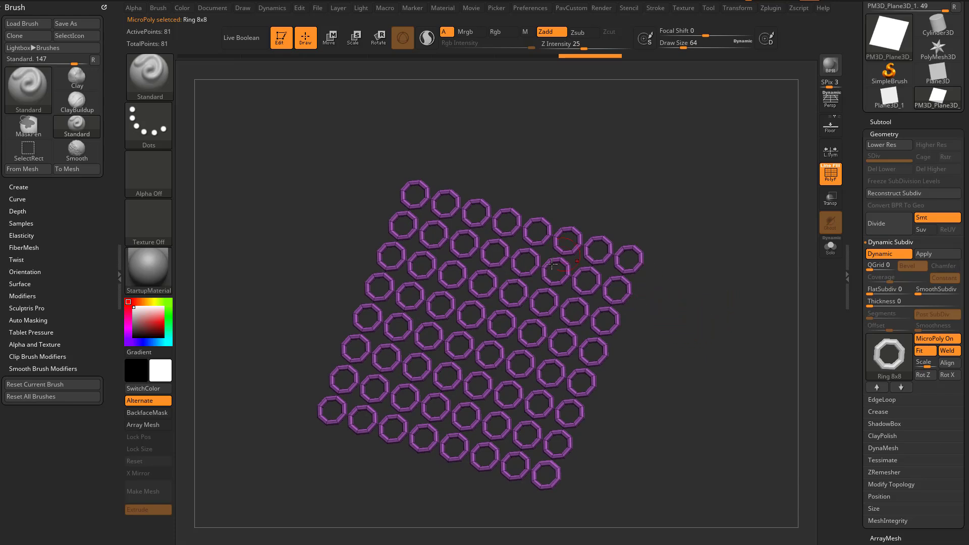
left_click(927, 339)
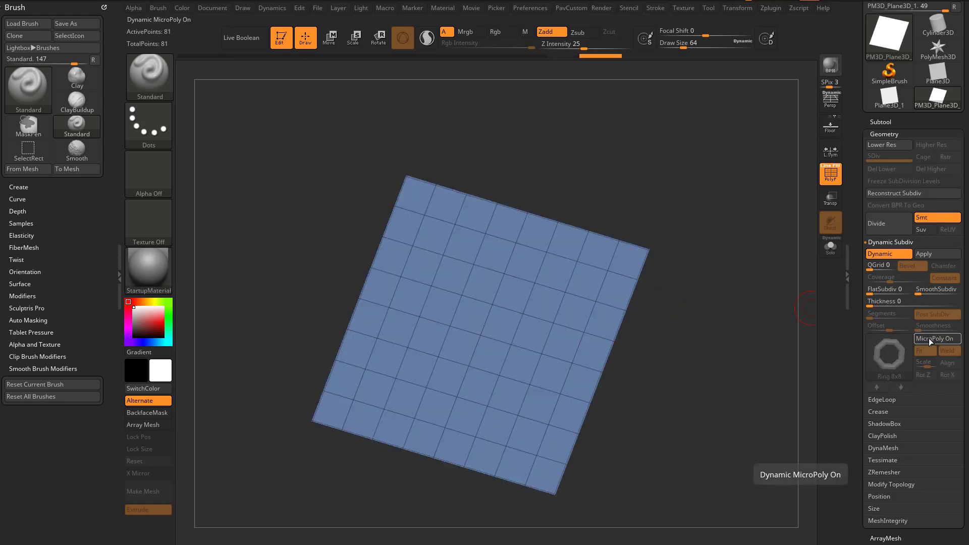
left_click(927, 339)
Try pulling a side of the ring mesh outward with the Move brush, and undo the deformation
key("b")
key("m")
key("v")
mouse_move(611, 275)
right_mouse_down()
mouse_move(612, 206)
mouse_move(611, 279)
right_mouse_up()
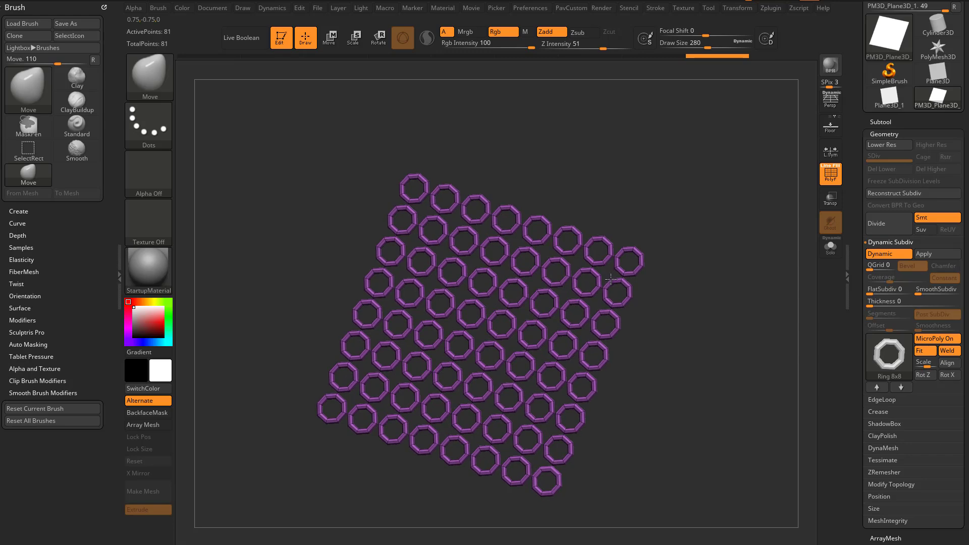
mouse_move(616, 274)
left_mouse_down()
mouse_move(645, 247)
mouse_move(688, 241)
left_mouse_up()
key("ctrl+z")
key("ctrl+z")
key("ctrl+z")
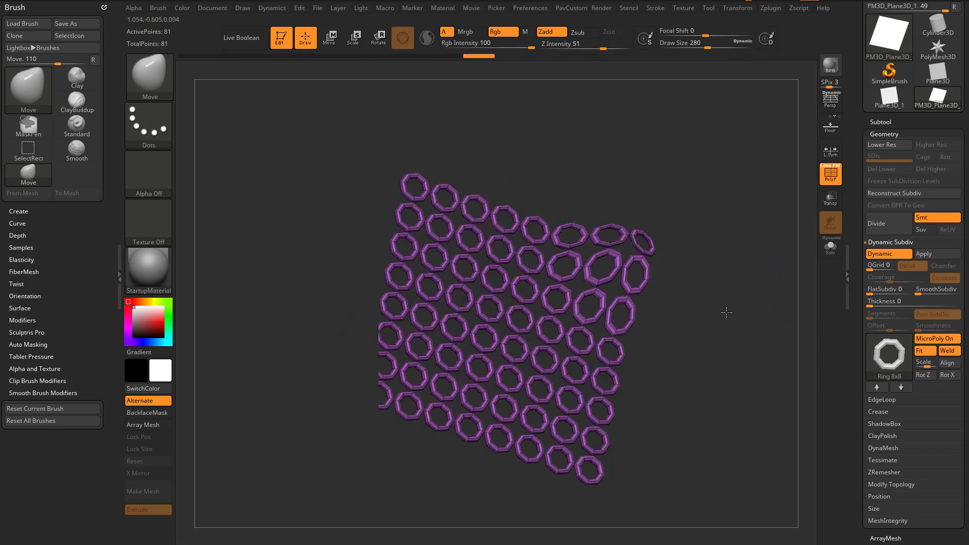
Set the Move brush's draw size to 87
key("s")
mouse_move(713, 318)
left_mouse_down()
mouse_move(702, 319)
mouse_move(702, 309)
mouse_move(726, 309)
mouse_move(729, 329)
mouse_move(716, 330)
left_mouse_up()
key("s")
mouse_move(710, 326)
left_mouse_down()
mouse_move(700, 322)
mouse_move(720, 316)
mouse_move(699, 324)
left_mouse_up()
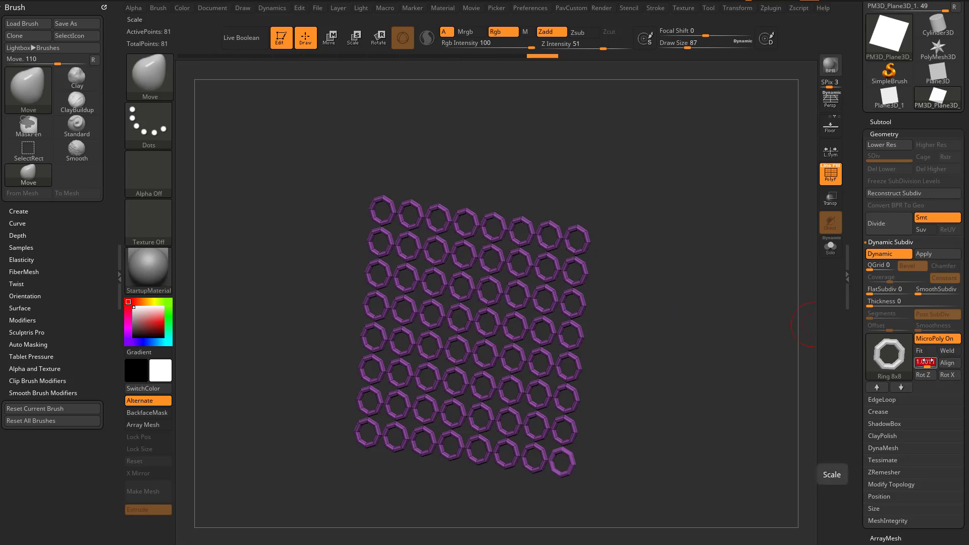
Turn off Fit and Weld for the MicroPoly rings and set their scale to 1.20212, checking against the base mesh
left_click(927, 361)
left_click_drag(930, 360, 931, 360)
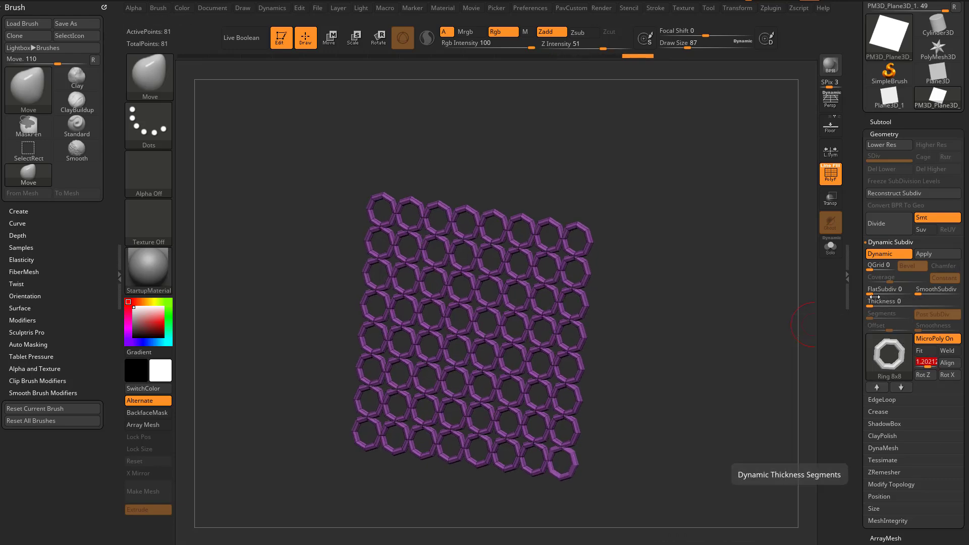
left_click(947, 338)
left_click(947, 338)
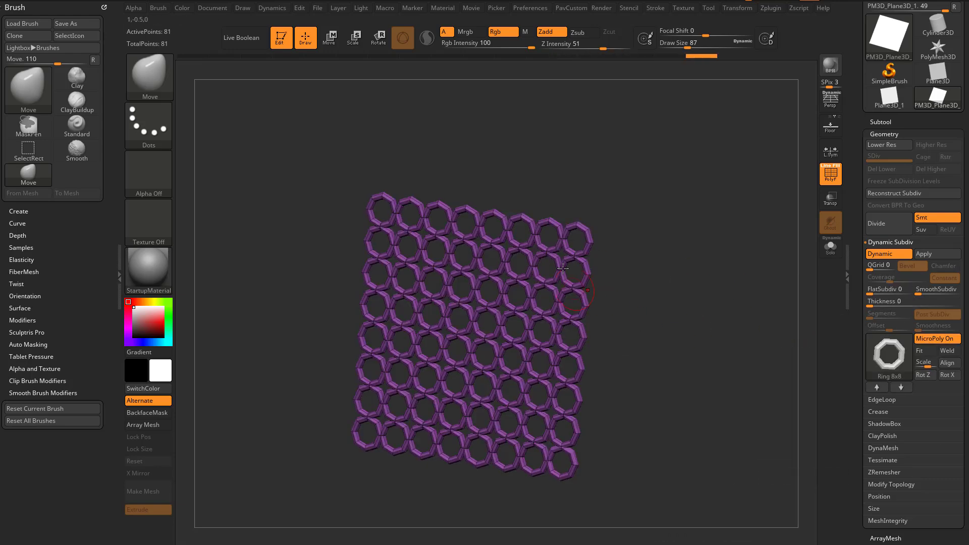
Remove the Brush palette from the tray and apply the SkinShade4 material to the ring mesh
left_click_drag(104, 5, 155, 9)
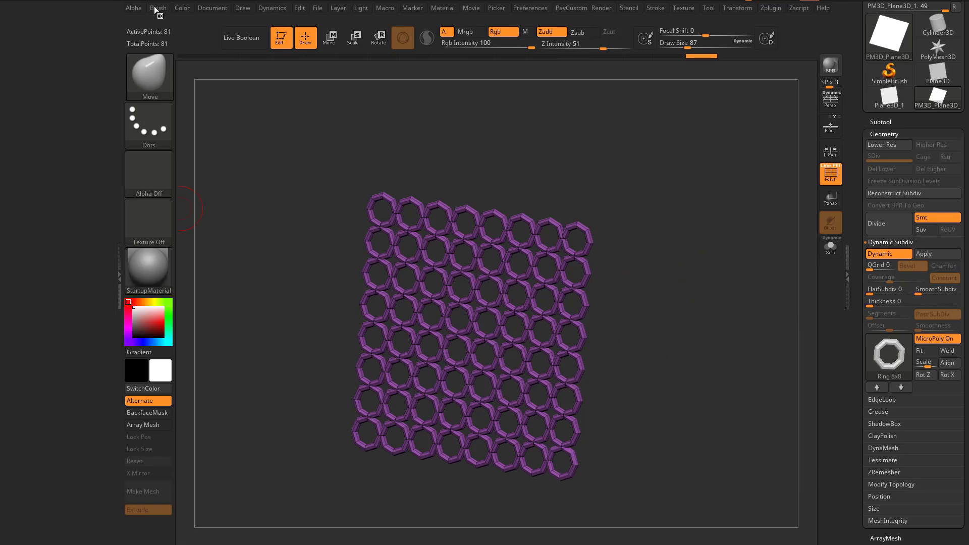
left_click(158, 280)
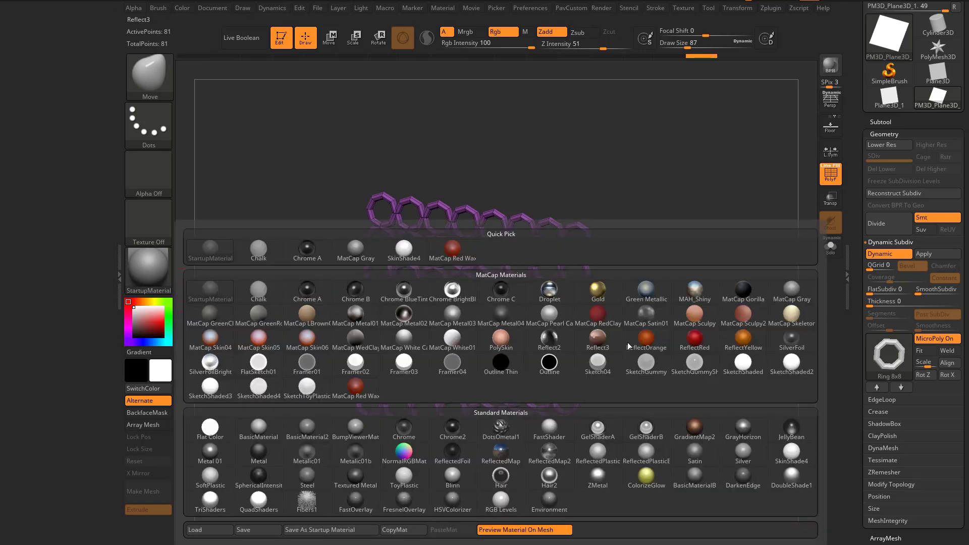
left_click(791, 453)
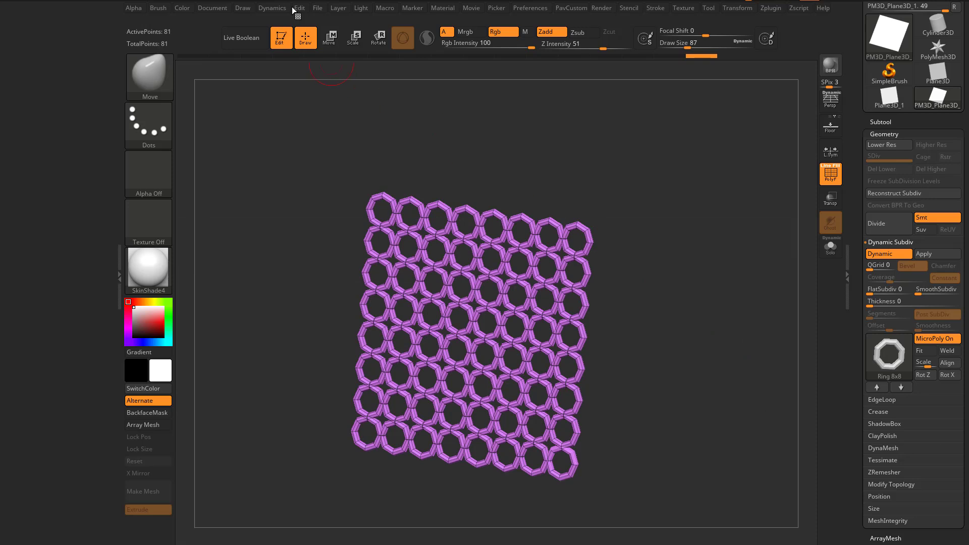
Dock the Dynamics palette in the tray and unweld all polygons of the plane
left_click(273, 10)
left_click(265, 20)
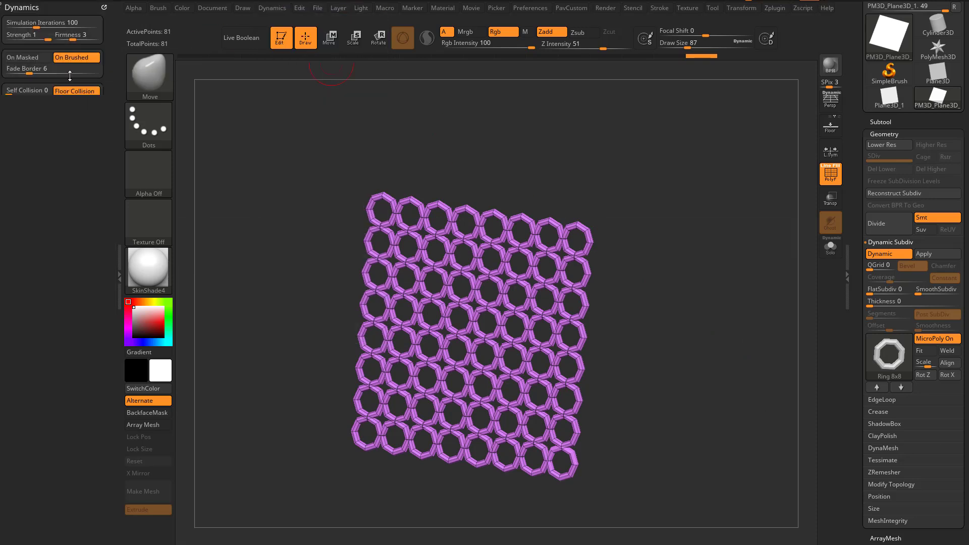
left_click_drag(847, 115, 852, 104)
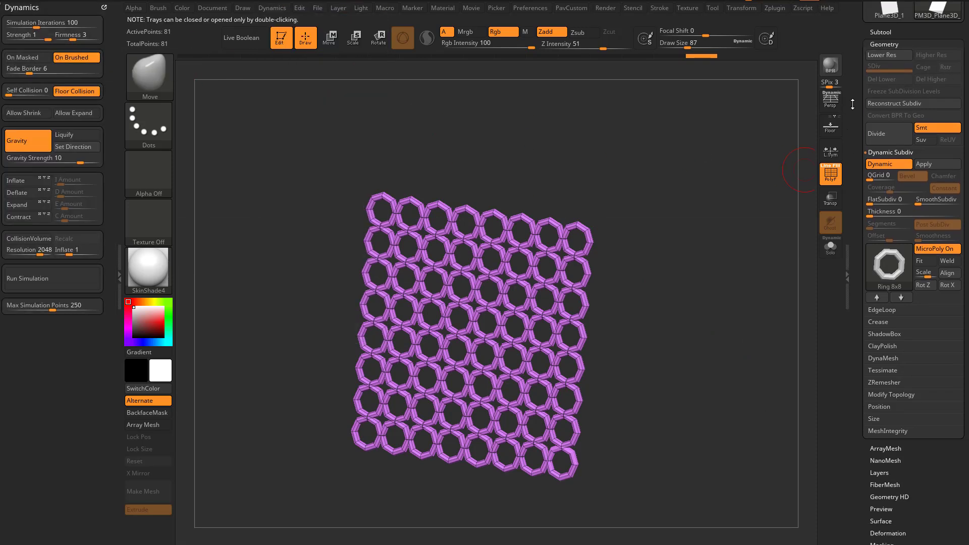
left_click(889, 394)
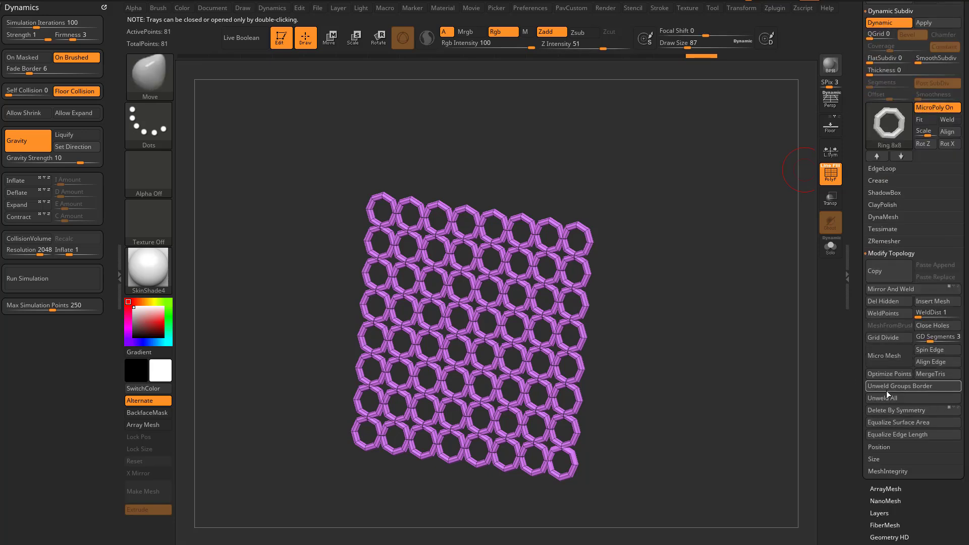
left_click(886, 398)
Show the floor, set the gravity strength to 1.13452, and set self collision to 1
left_click(829, 127)
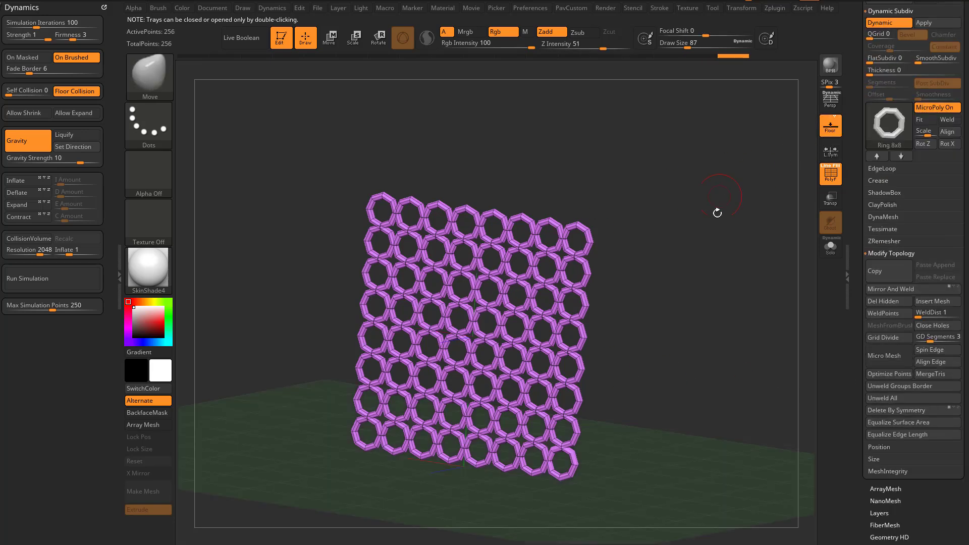
left_click_drag(715, 210, 598, 213)
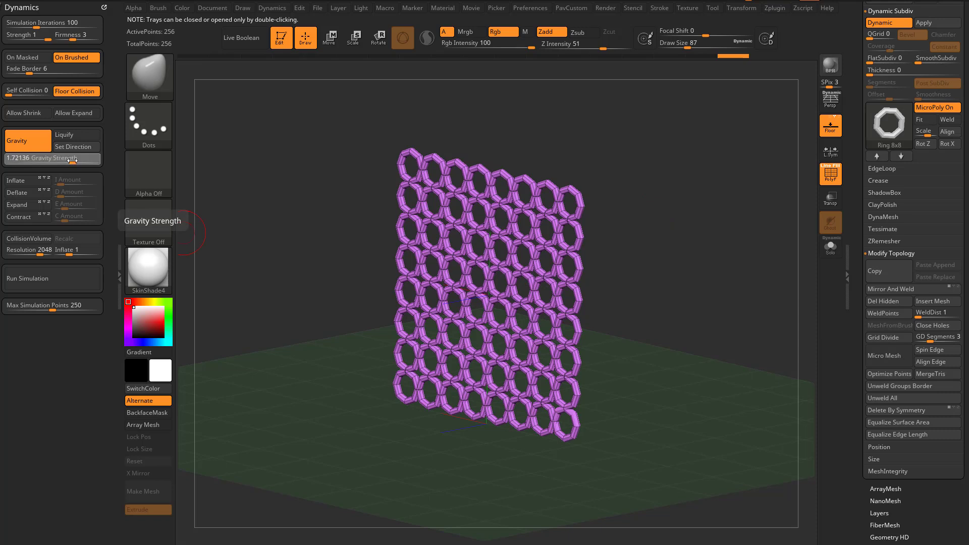
left_click_drag(78, 160, 73, 159)
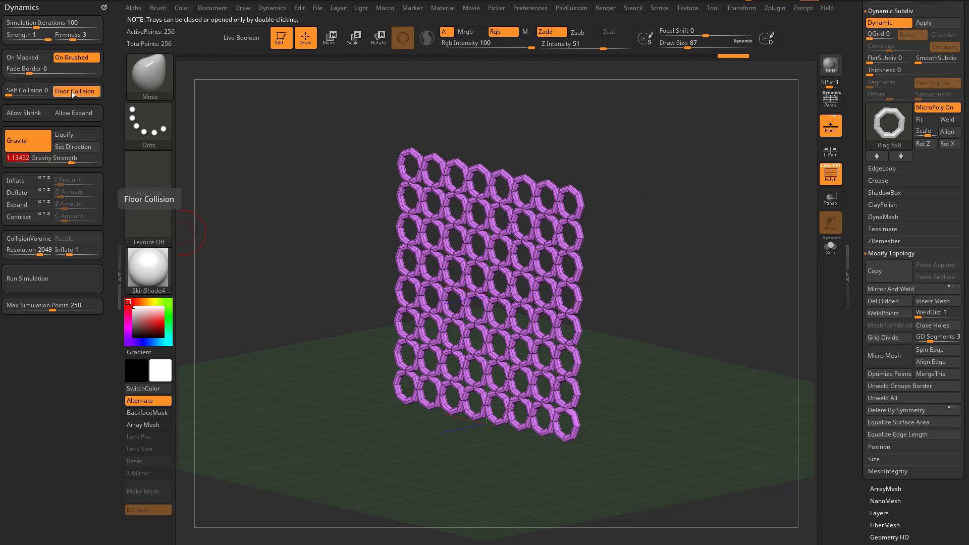
left_click_drag(9, 94, 16, 94)
left_click_drag(282, 135, 236, 166)
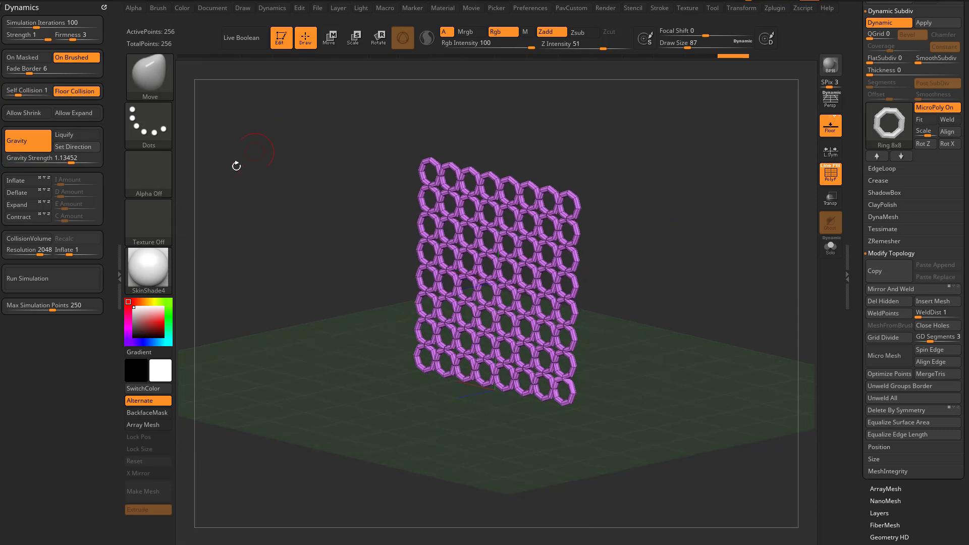
Run the gravity simulation on the separated rings, stop it midway, and undo it
left_click(45, 275)
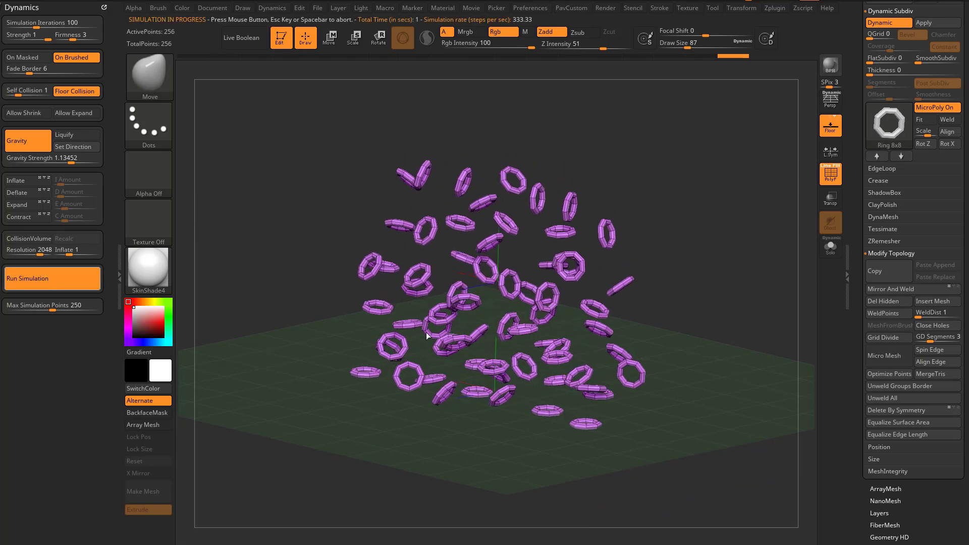
left_click(205, 136)
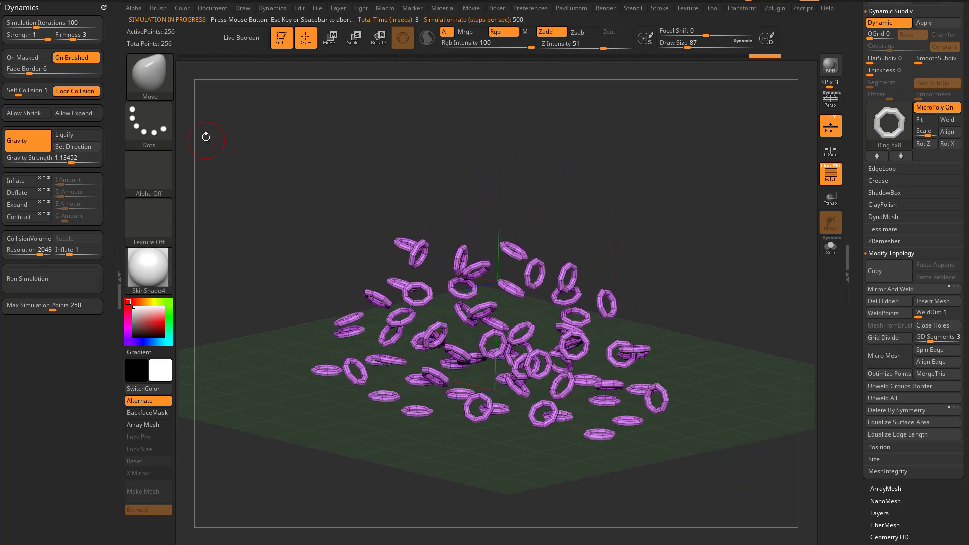
key("ctrl+z")
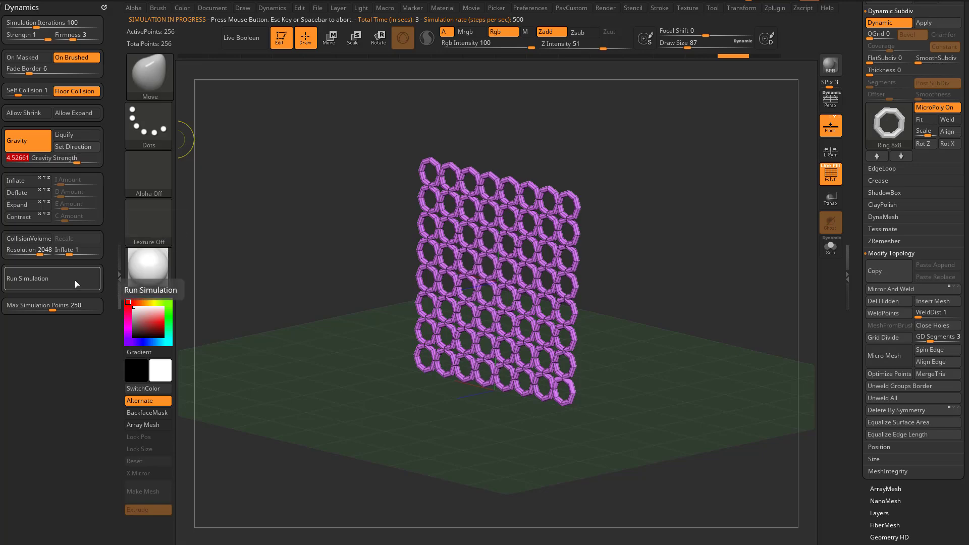
Set the gravity strength to 4.52661, rerun the simulation, and stop it once the rings spread over the floor
left_click(74, 280)
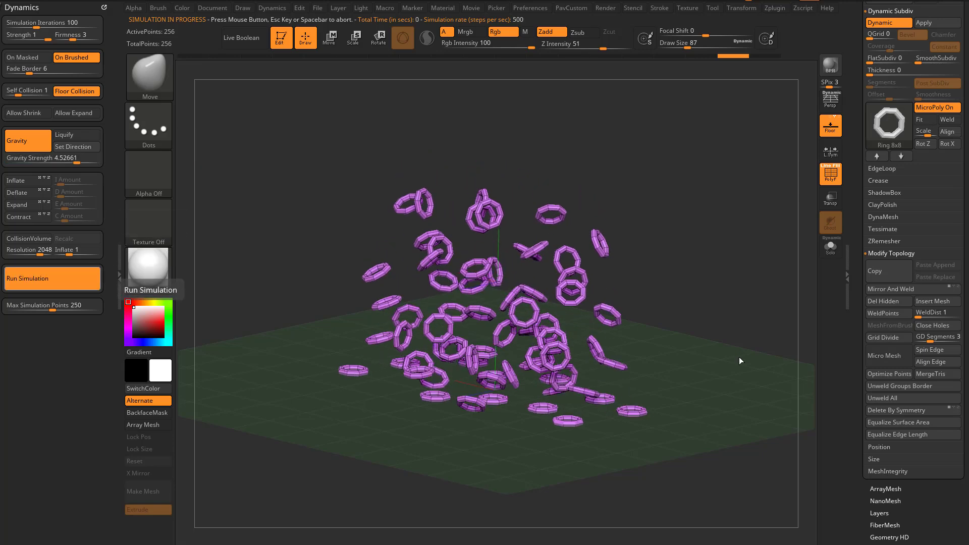
left_click(744, 289)
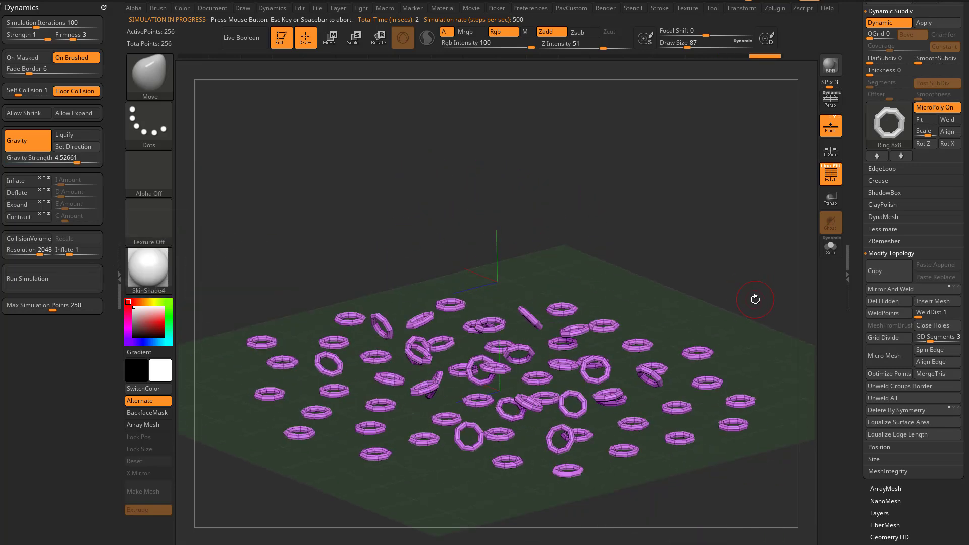
Switch the upright grid's MicroPoly to Cube 1x1, run the simulation, and stop it once the cubes scatter on the floor
left_click(889, 124)
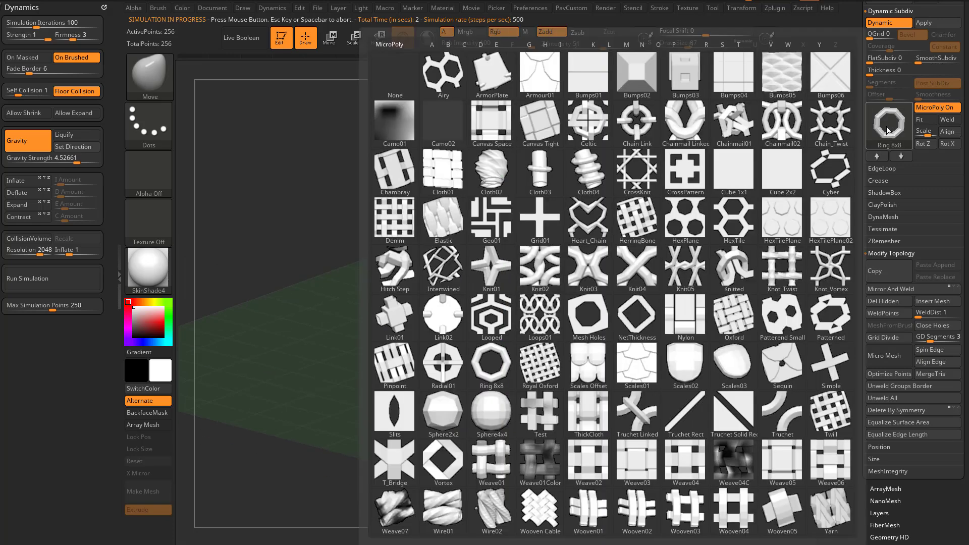
left_click(733, 170)
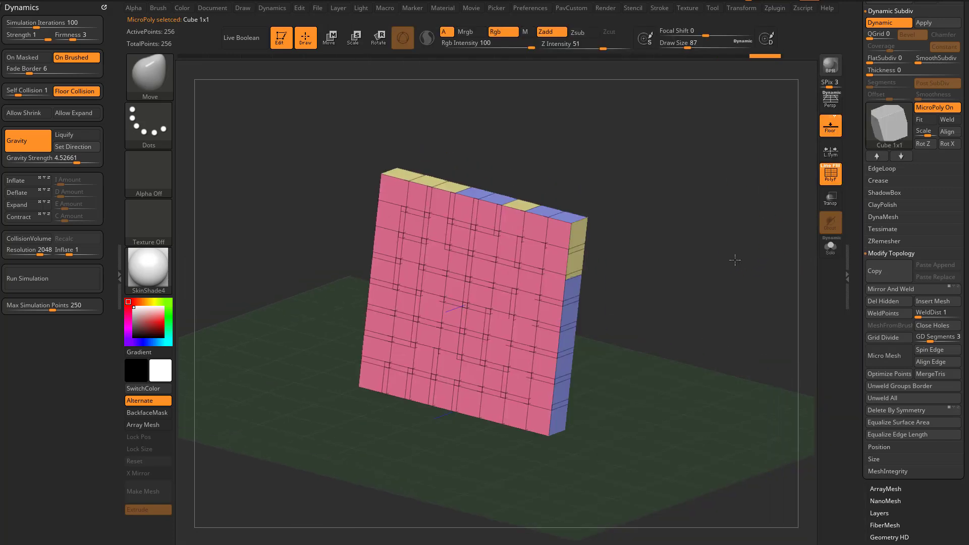
left_click(64, 276)
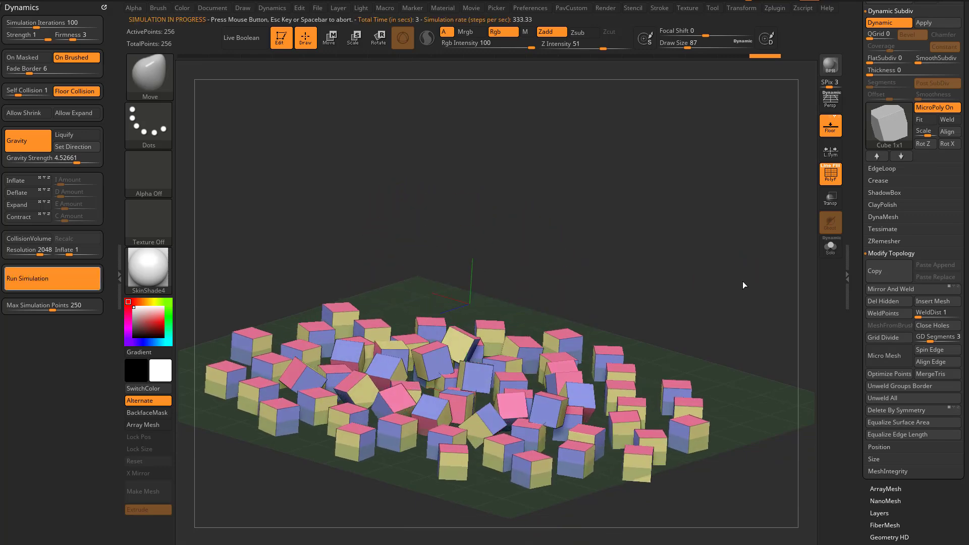
left_click(745, 284)
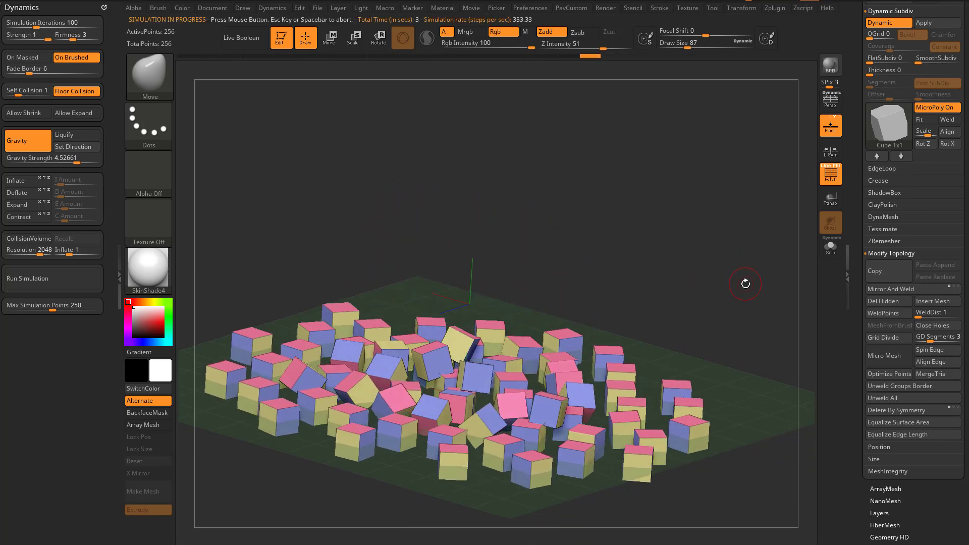
Turn off MicroPoly to expose the simulated flat polygons beneath the cubes
left_click(926, 112)
mouse_move(696, 210)
left_mouse_down()
mouse_move(670, 276)
mouse_move(691, 220)
left_mouse_up()
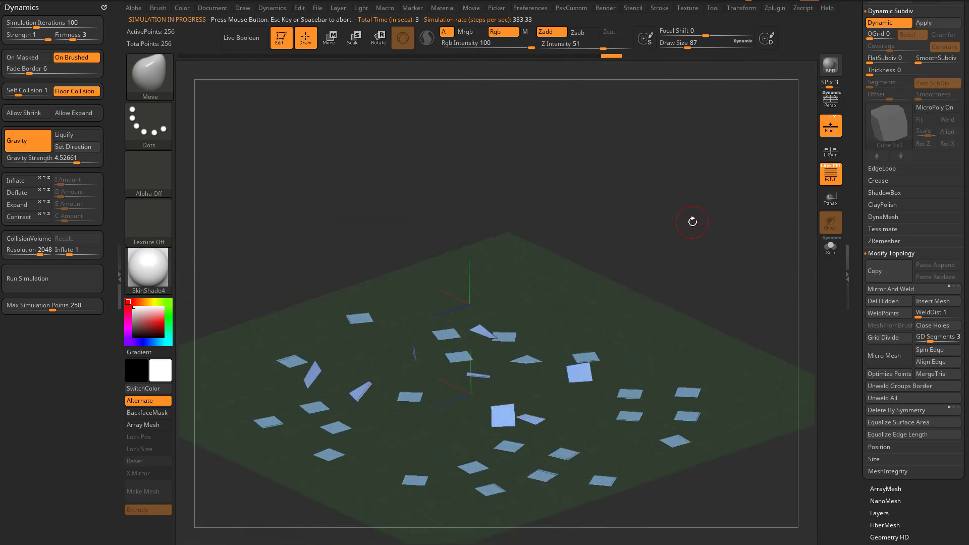
Undo the cube simulation, rerun it on the flat polygons with MicroPoly off, stop it, and undo it
key("ctrl+z")
key("ctrl+z")
left_click(933, 107)
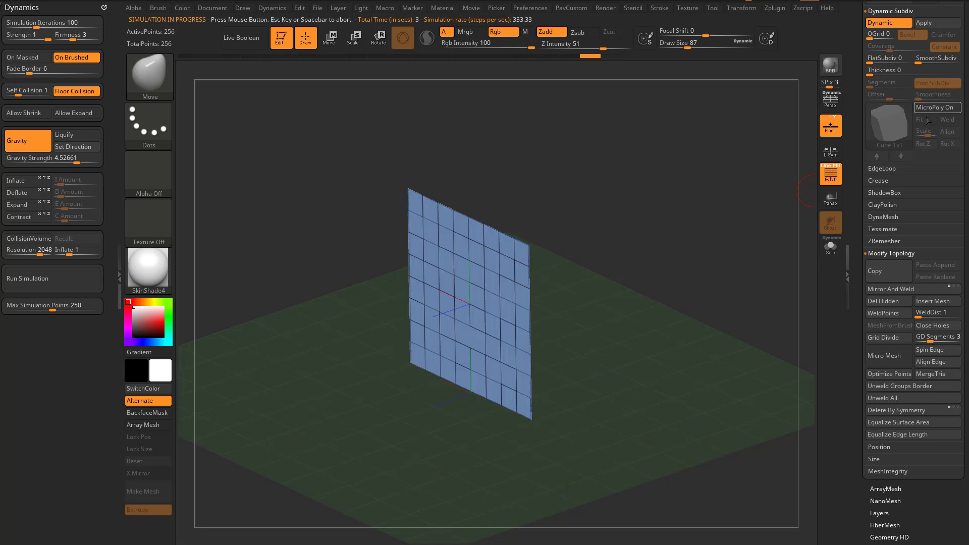
left_click(74, 279)
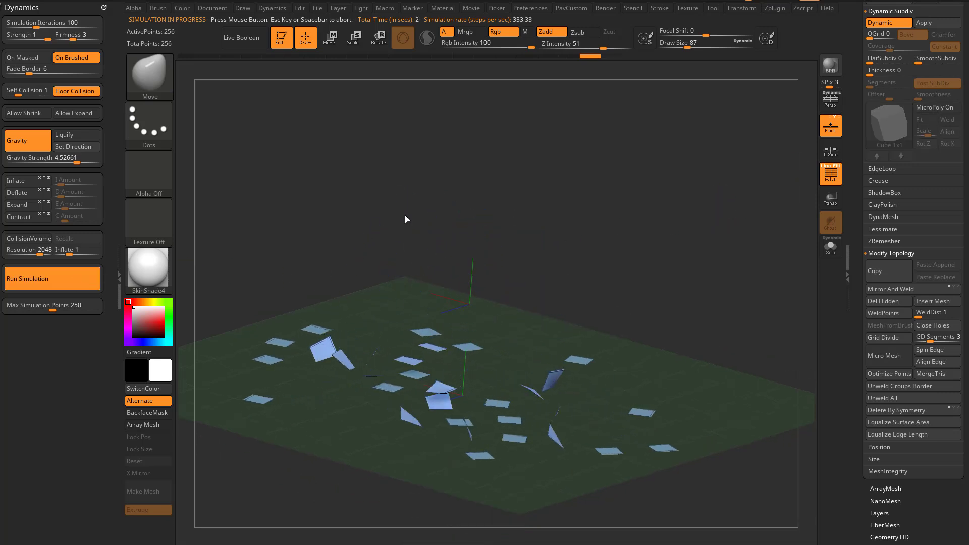
left_click(716, 211)
key("ctrl+z")
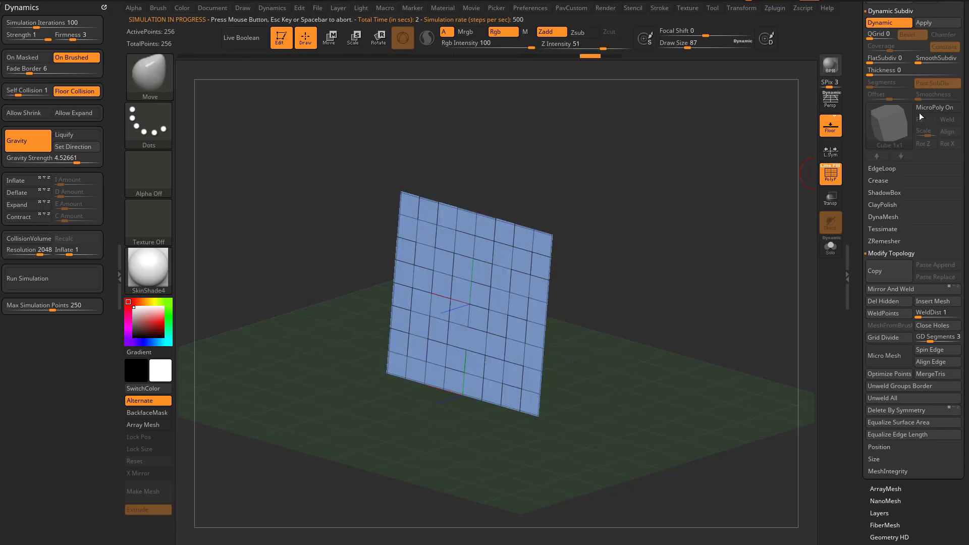
Turn MicroPoly back on, run the simulation on the cubes, stop it once they scatter, and undo it
left_click(919, 111)
left_click(72, 274)
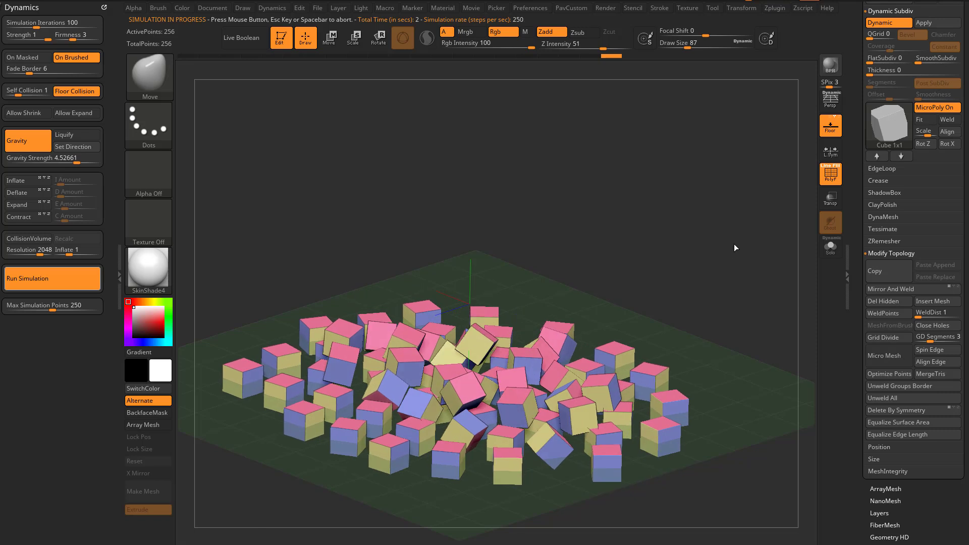
key("Escape")
key("ctrl+z")
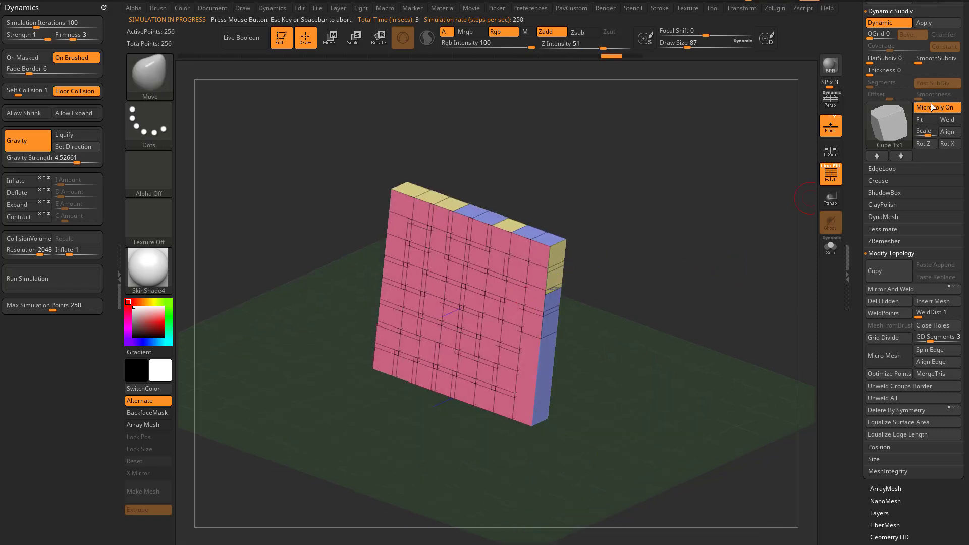
Apply Dynamic Subdiv to make the MicroPoly cubes real geometry, run the simulation until they scatter, and undo the run
scroll(886, 154, "up", 3)
left_click(936, 119)
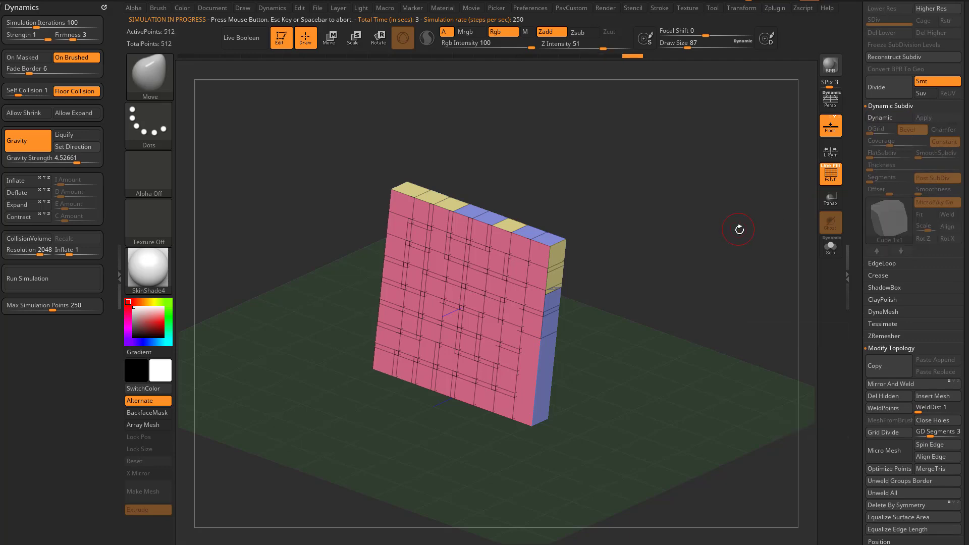
left_click(56, 278)
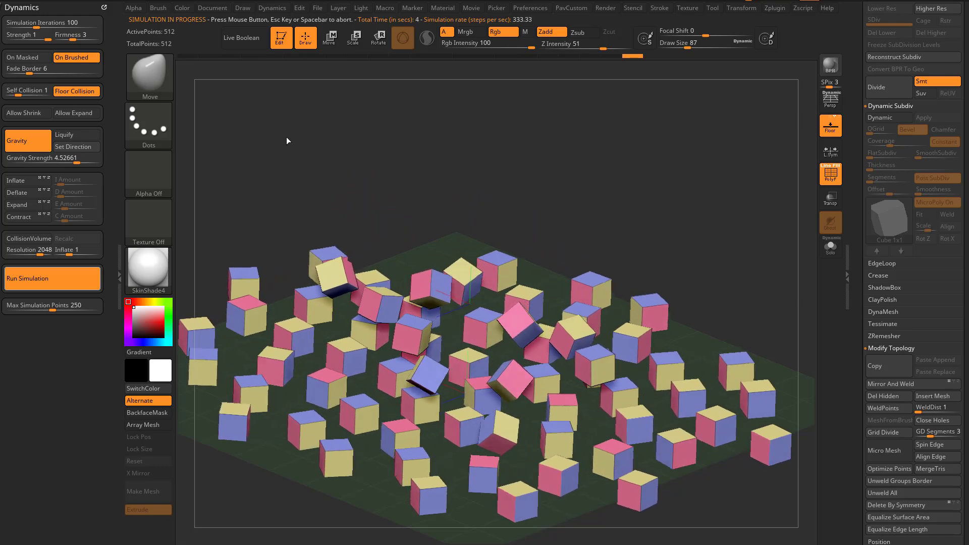
mouse_move(726, 225)
left_mouse_down()
mouse_move(711, 235)
mouse_move(729, 229)
left_mouse_up()
key("ctrl+z")
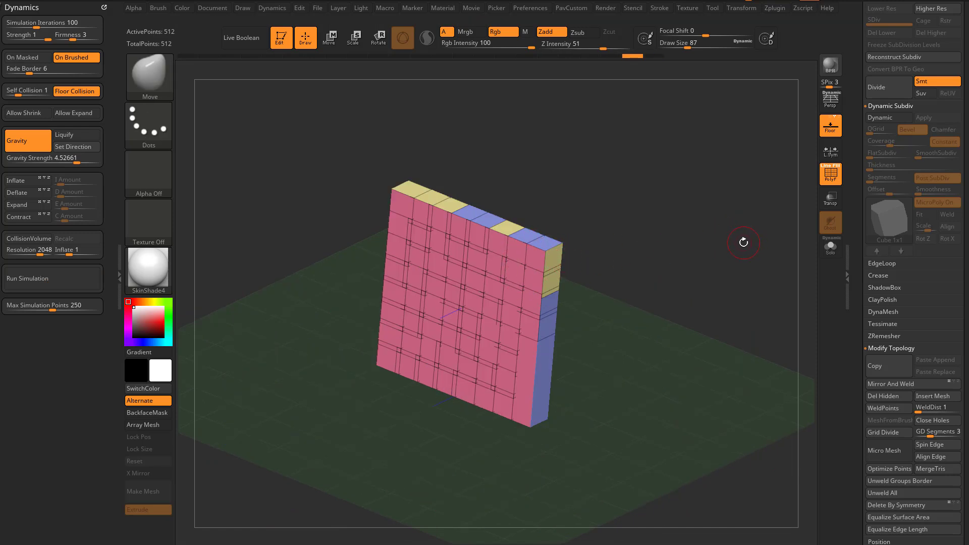
Rerun the simulation on the applied cube geometry, stop it midway, and undo it
left_click(38, 274)
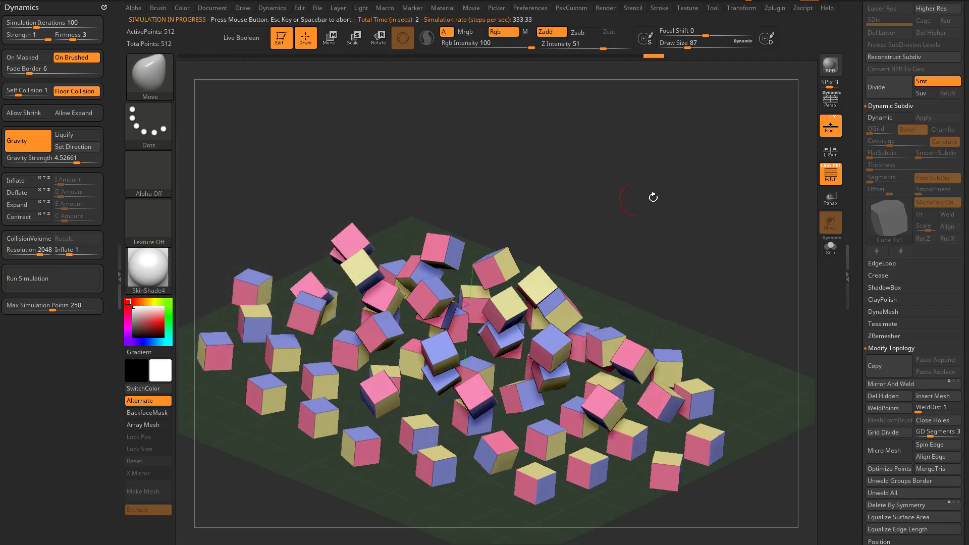
left_click(664, 195)
key("ctrl")
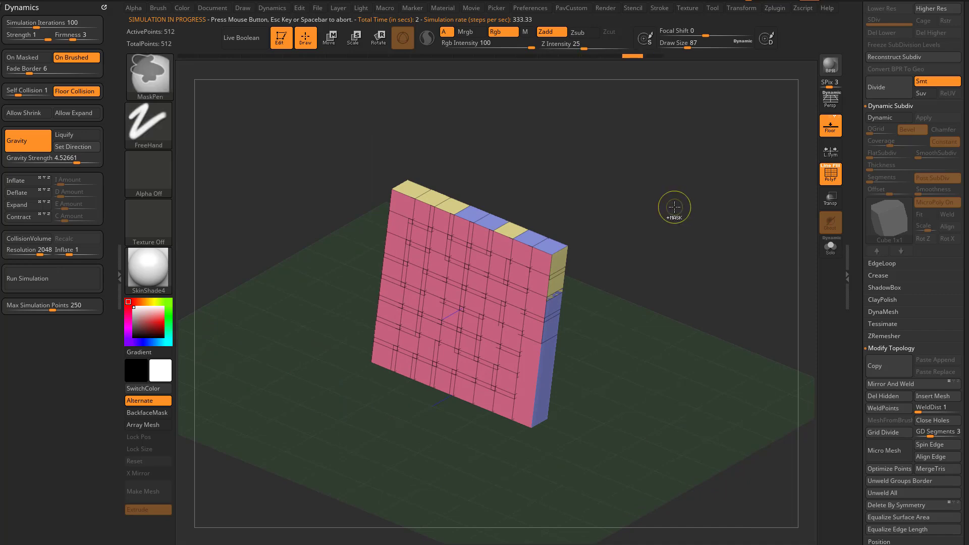
Divide the cube geometry up to SDiv 3 with Smt off, run the simulation, stop it, and undo the run
scroll(887, 220, "up", 5)
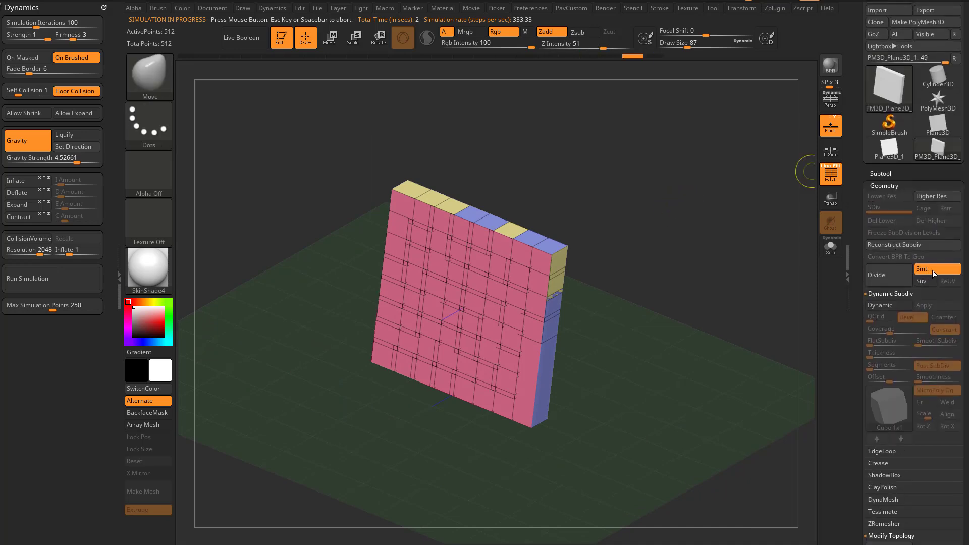
left_click(888, 275)
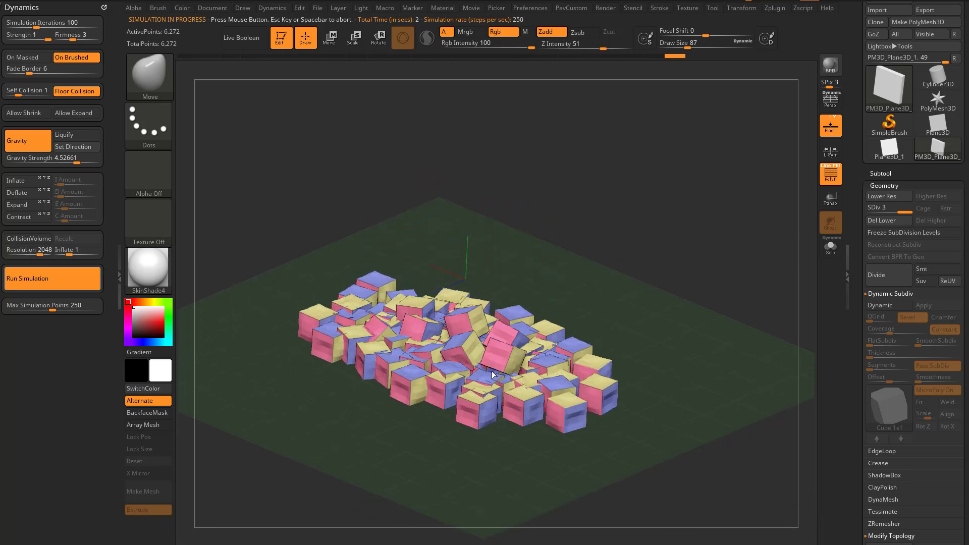
left_click(666, 312)
key("ctrl+z")
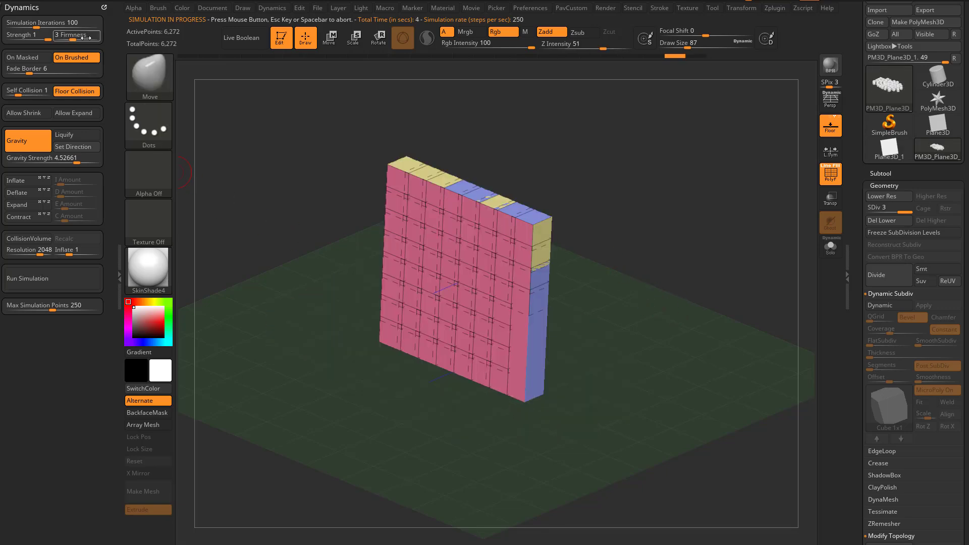
Set the simulation Firmness to 6, test it on the subdivided cubes, and undo the simulated result
left_click_drag(86, 38, 109, 55)
left_click(77, 281)
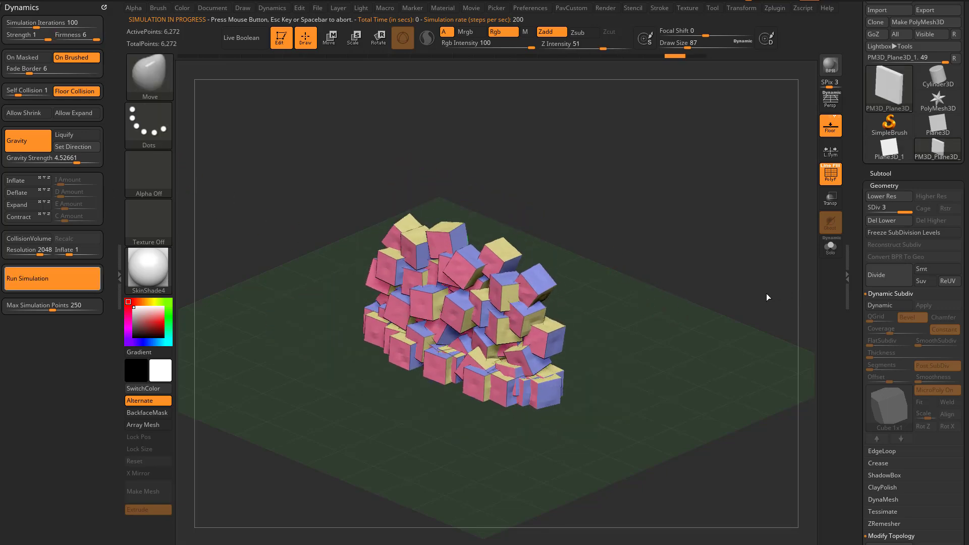
left_click(731, 301)
key("ctrl+z")
Set Self Collision to 3, run the simulation on the subdivided cubes, and stop it once they pile up
left_click(28, 91)
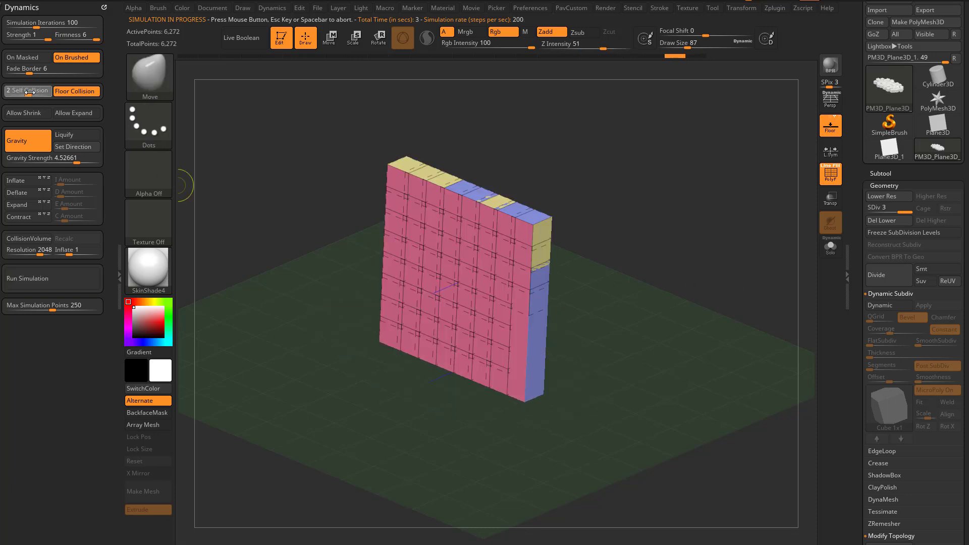
left_click_drag(29, 92, 43, 113)
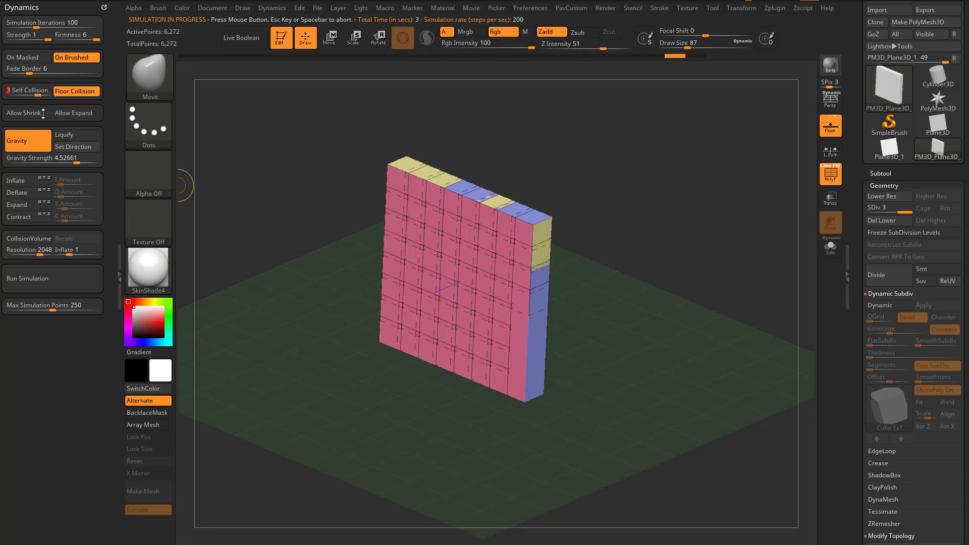
left_click(79, 281)
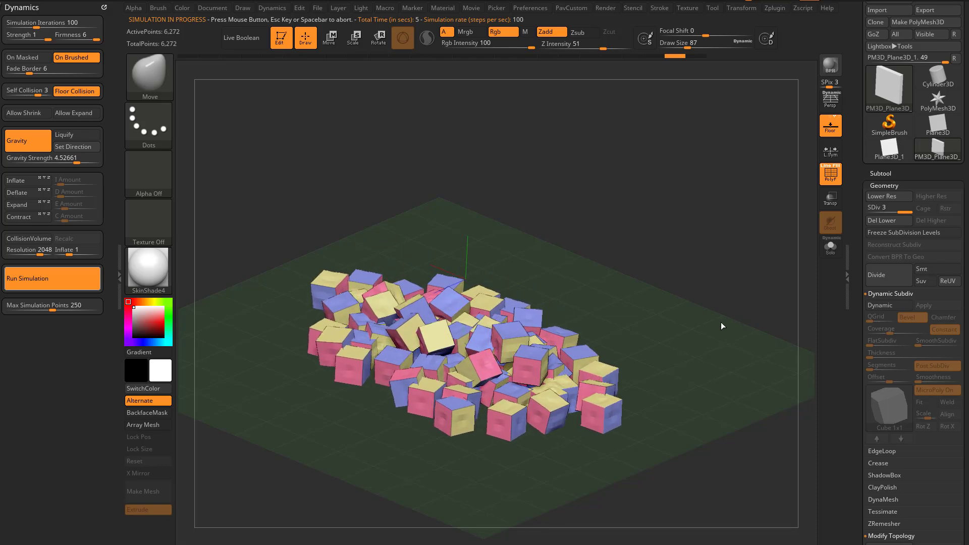
left_click(713, 292)
Undo the simulation, the subdivisions, and the applied cubes back to the original welded grid plane
left_click_drag(737, 305, 742, 325)
key("ctrl+z")
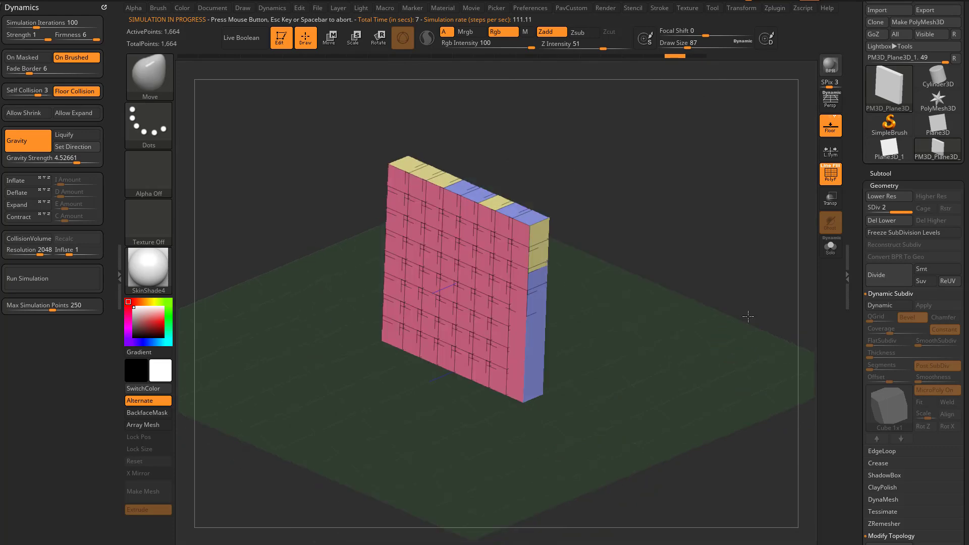
key("ctrl+z")
left_click_drag(738, 321, 733, 329)
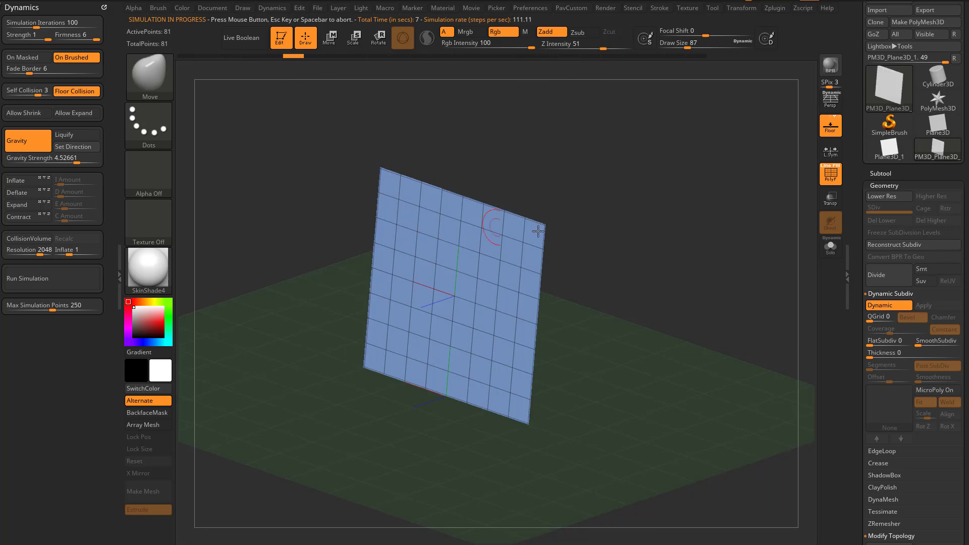
left_click_drag(725, 303, 744, 313)
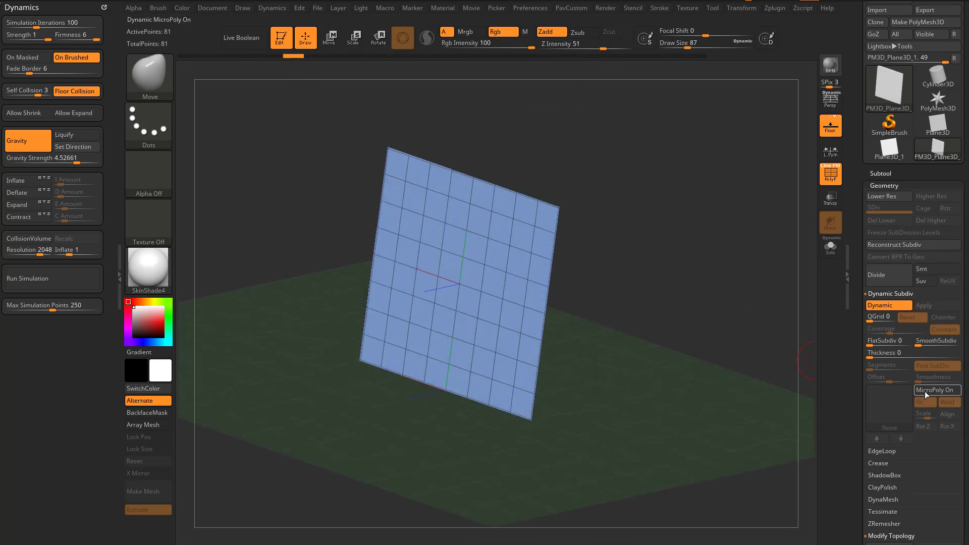
Preview the Ring 8x8 MicroPoly on the plane and turn MicroPoly off again
left_click(926, 393)
left_click(540, 366)
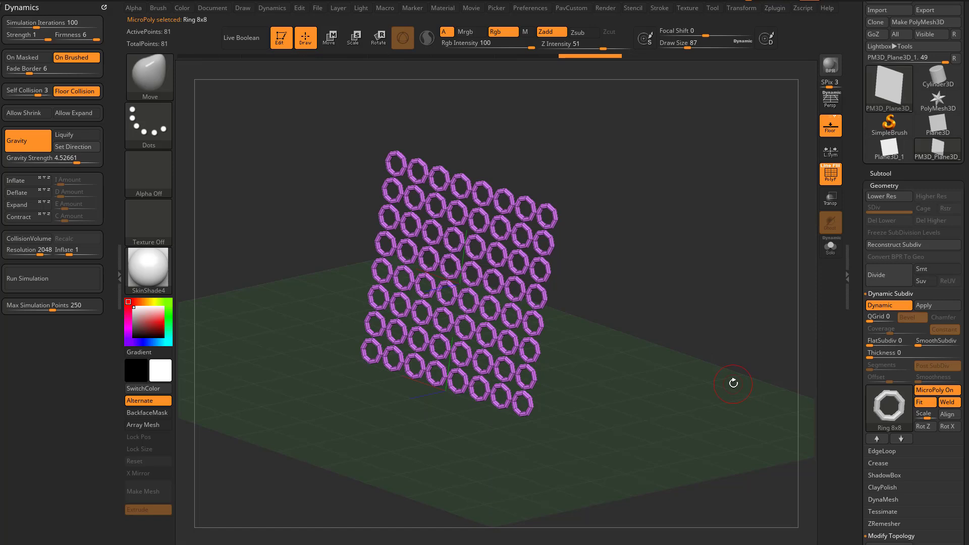
left_click(929, 392)
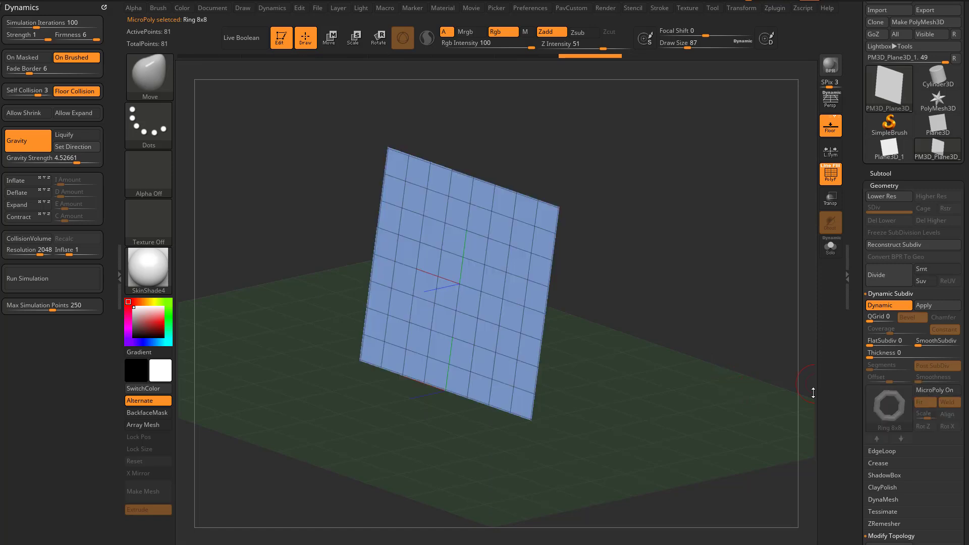
Assign Ring3D as the plane's Micro Mesh in Modify Topology and dismiss the BPR visibility note
scroll(858, 349, "down", 3)
scroll(858, 349, "down", 5)
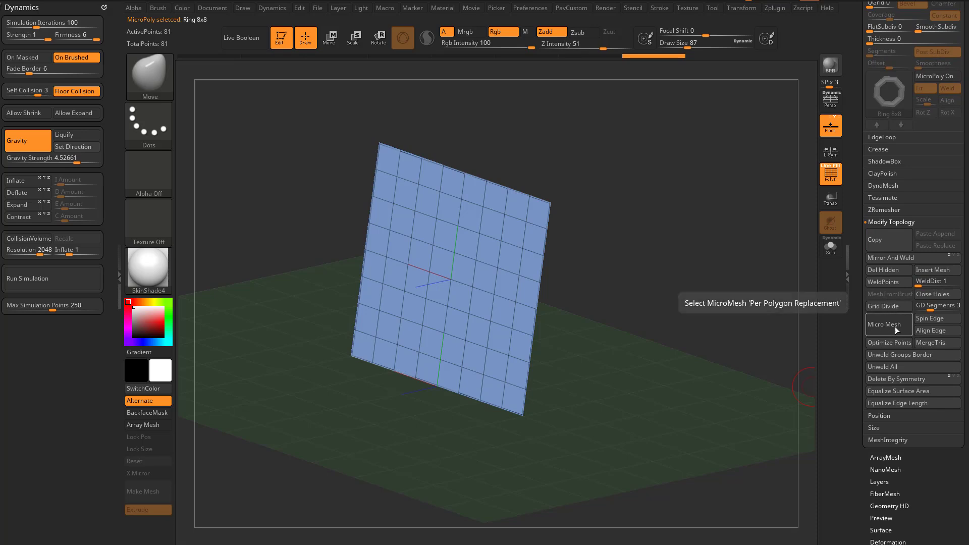
left_click(888, 327)
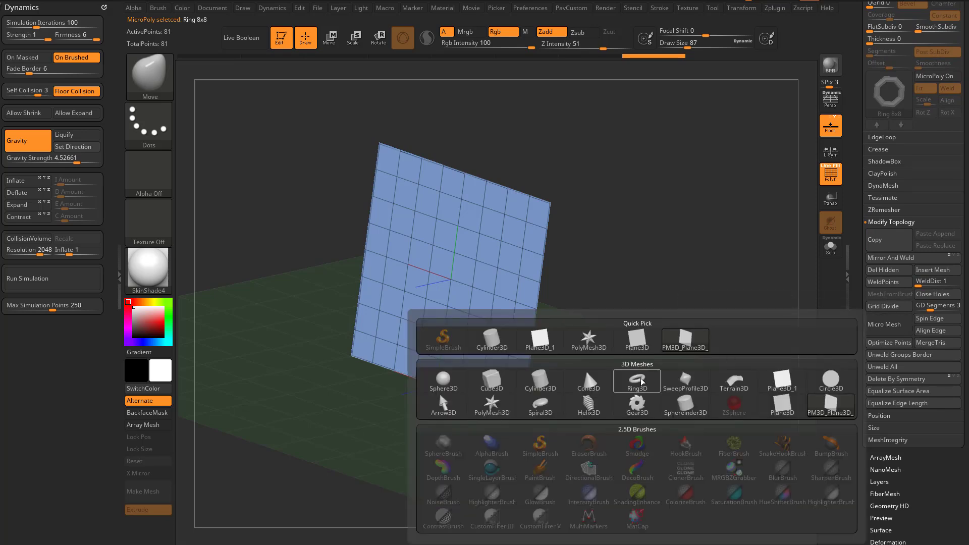
mouse_move(631, 392)
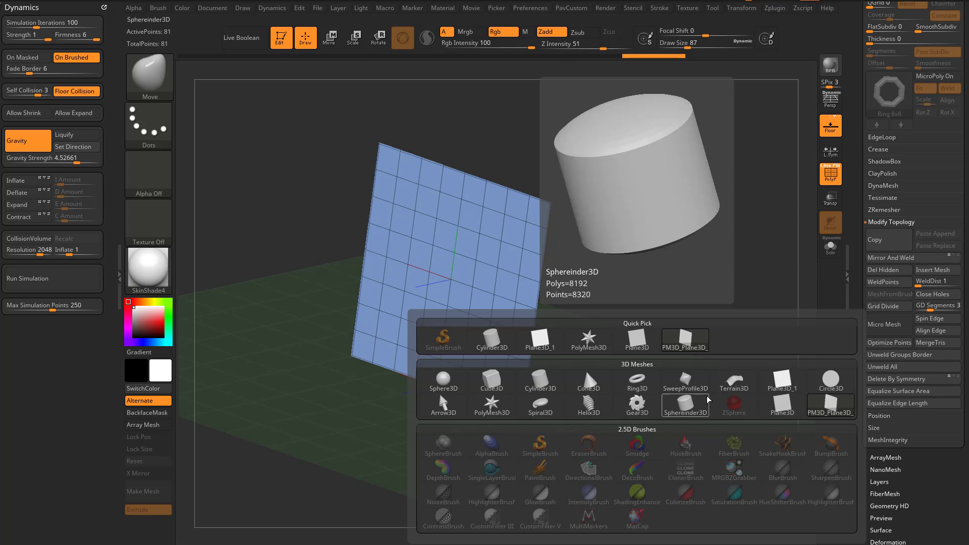
left_click(640, 383)
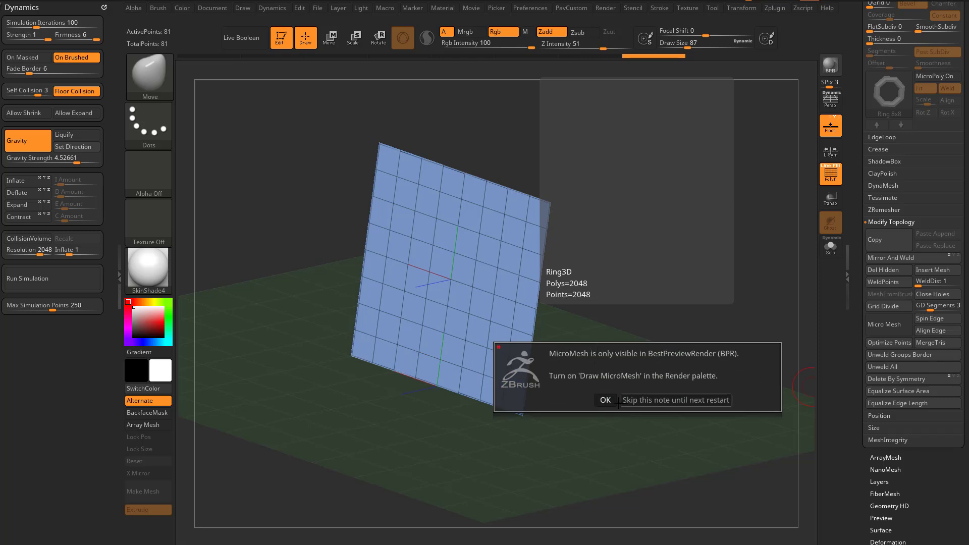
left_click(605, 400)
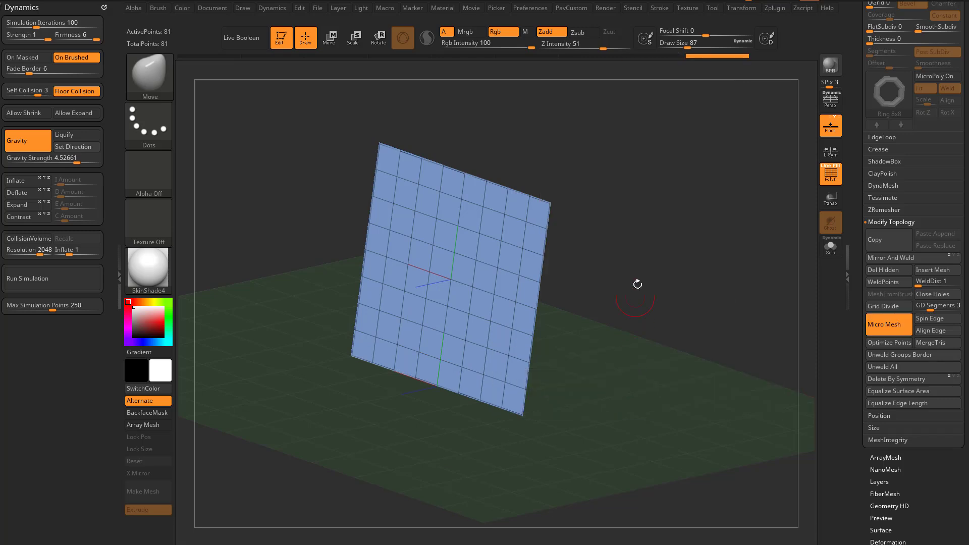
Enable Draw MicroMesh in the Render Properties
left_click(605, 9)
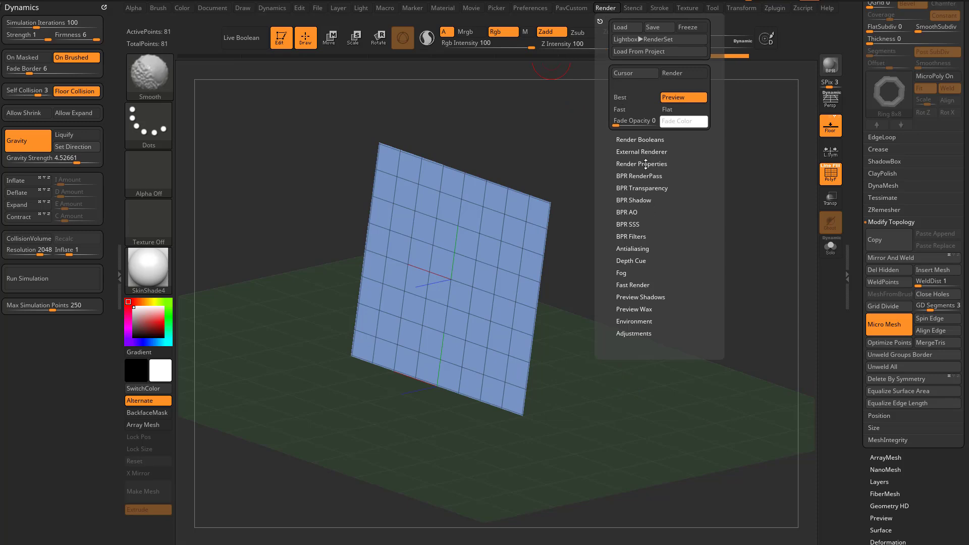
left_click(649, 164)
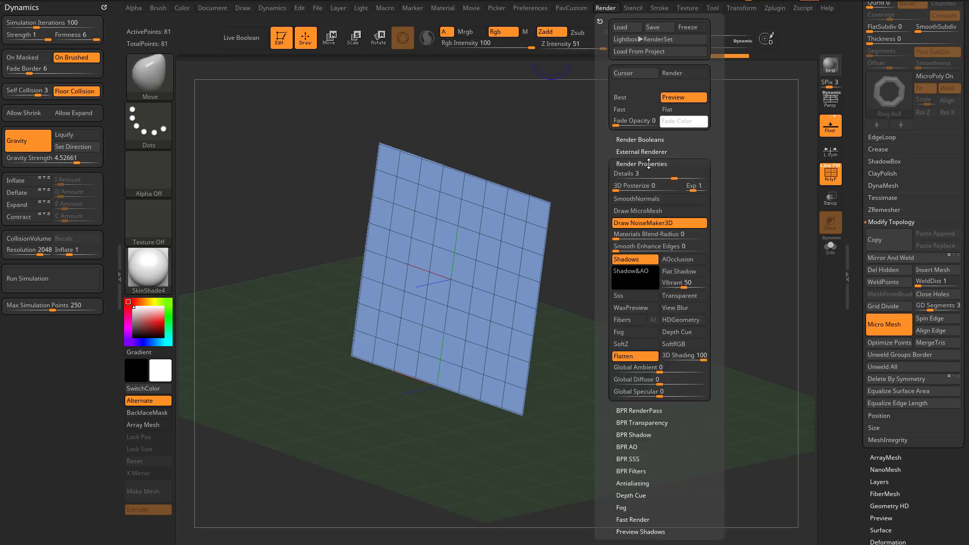
left_click(639, 210)
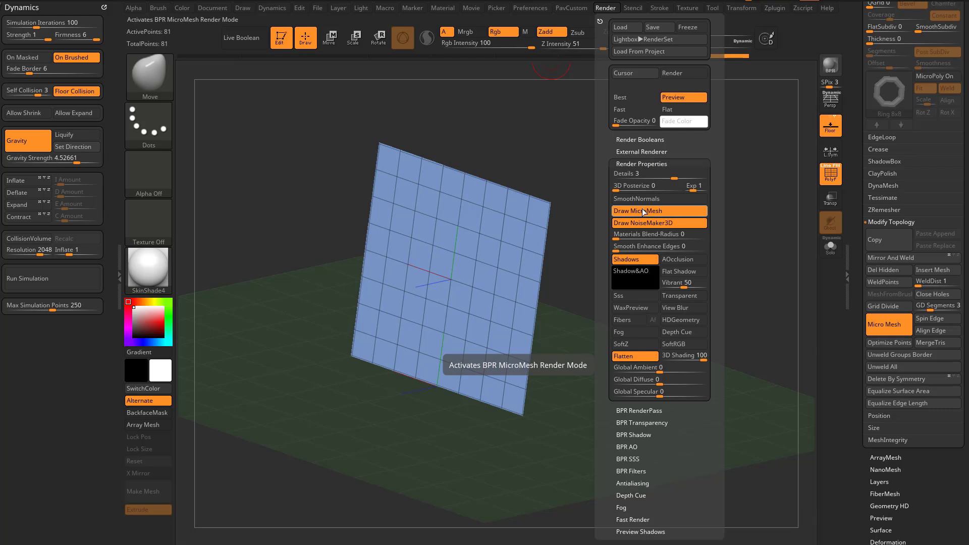
Switch the plane's Micro Mesh off, reassign Ring3D to it, and render the plane with BPR
left_click_drag(680, 288, 721, 315)
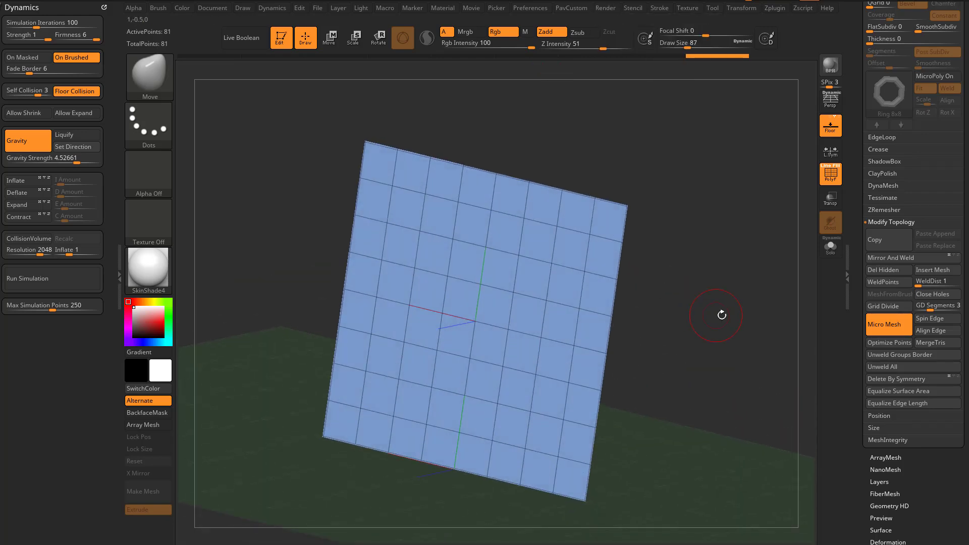
left_click(893, 331)
left_click(893, 329)
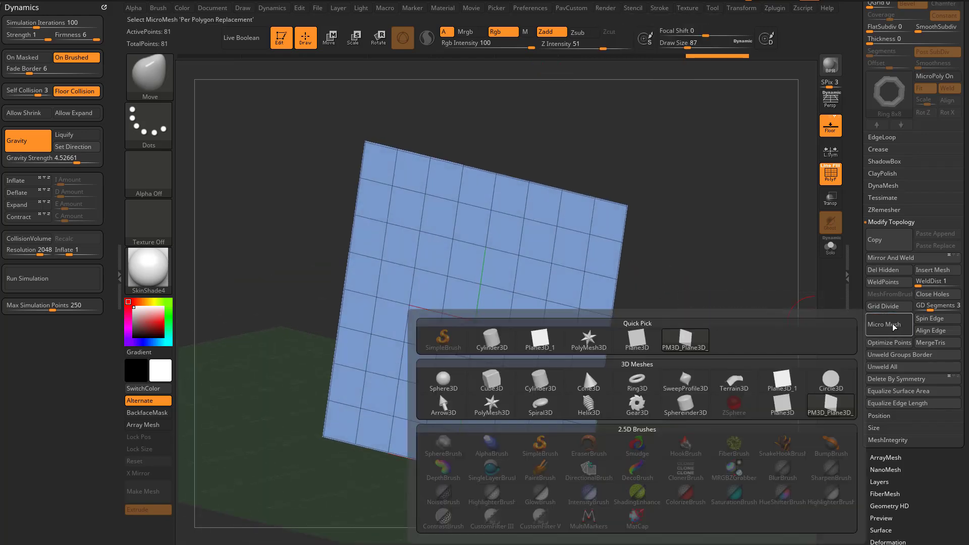
left_click(673, 350)
left_click_drag(681, 362, 687, 352)
left_click(831, 68)
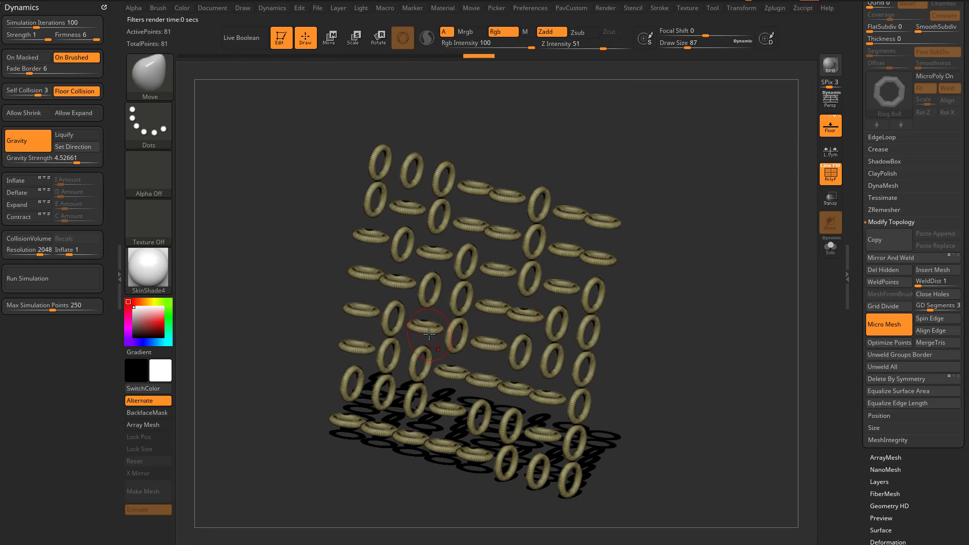
Leave the render and assign a new polygroup to the whole plane
left_click_drag(641, 261, 703, 283)
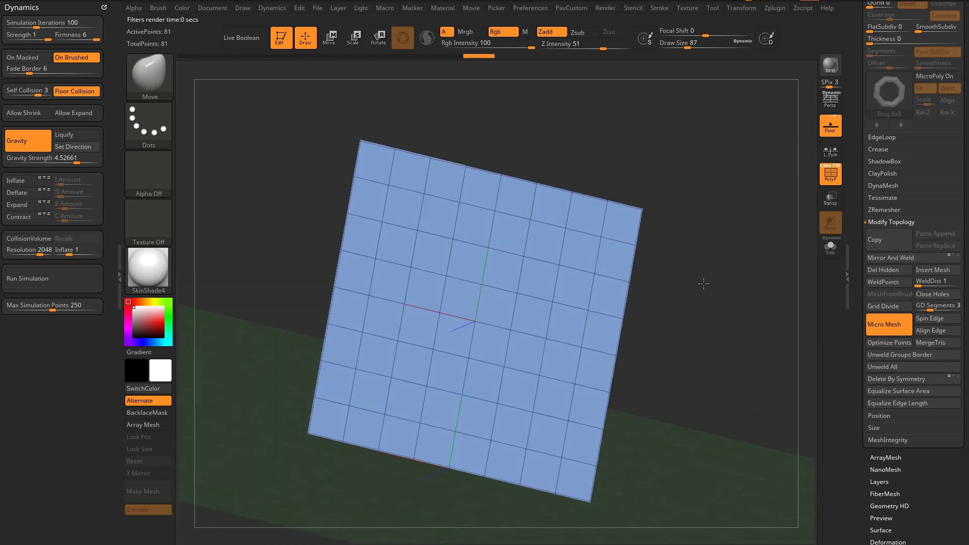
key("ctrl")
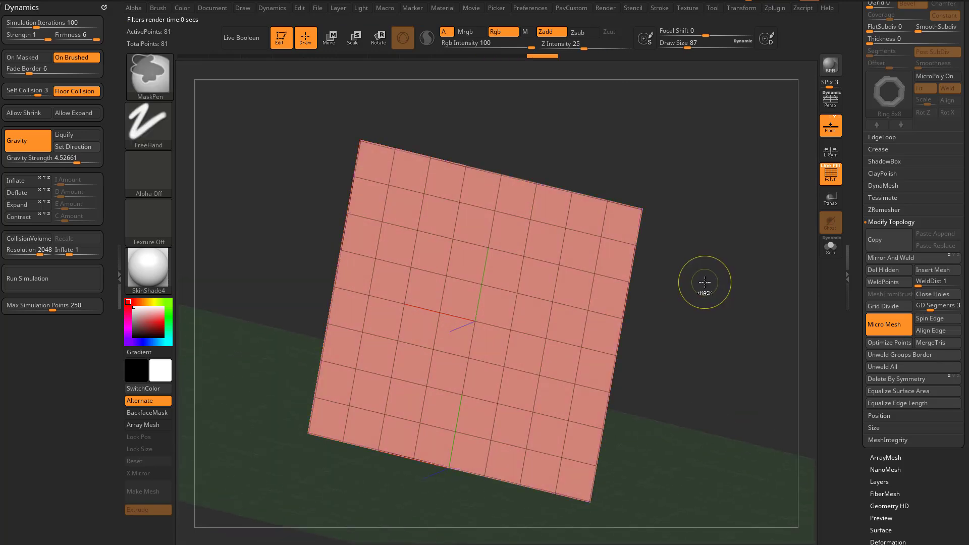
Assign another new polygroup to the whole plane and render its Micro Mesh rings with BPR
key("ctrl+w")
key("ctrl+w")
left_click_drag(704, 283, 697, 302)
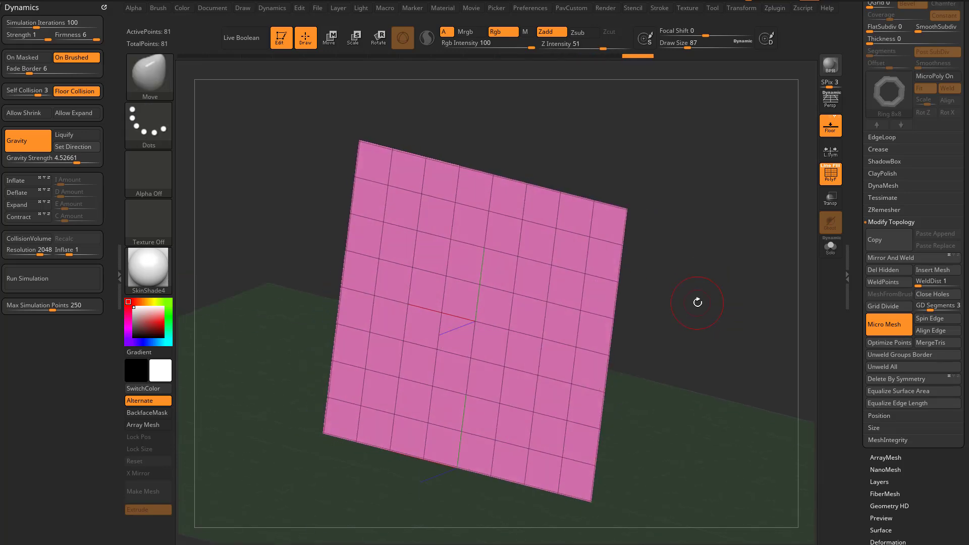
left_click(829, 66)
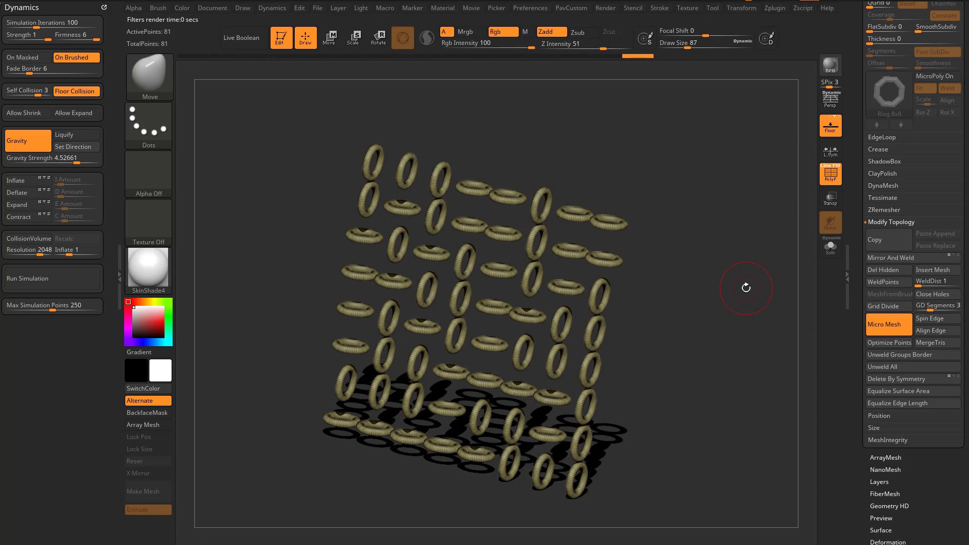
Apply Align Edge to the plane and render the rings with BPR from two viewing angles
left_click(928, 333)
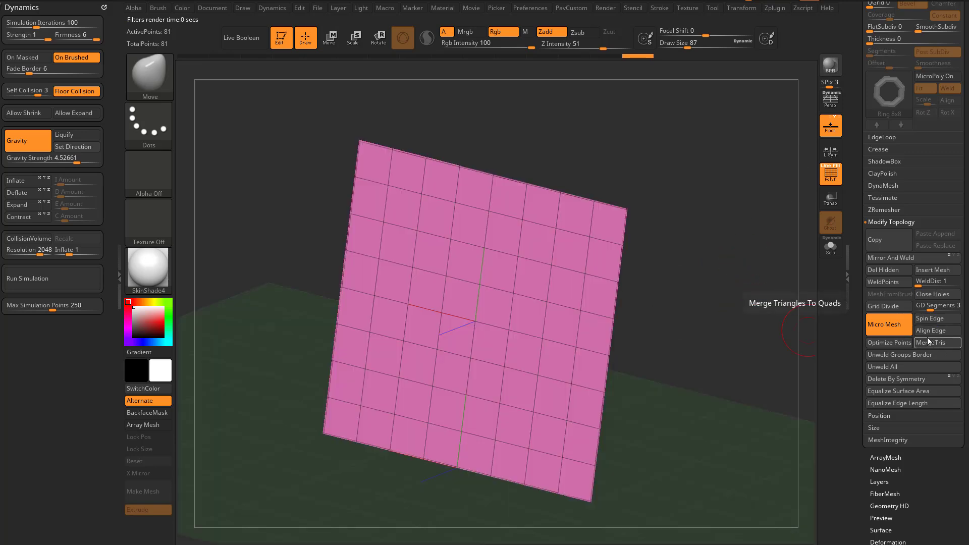
left_click(830, 68)
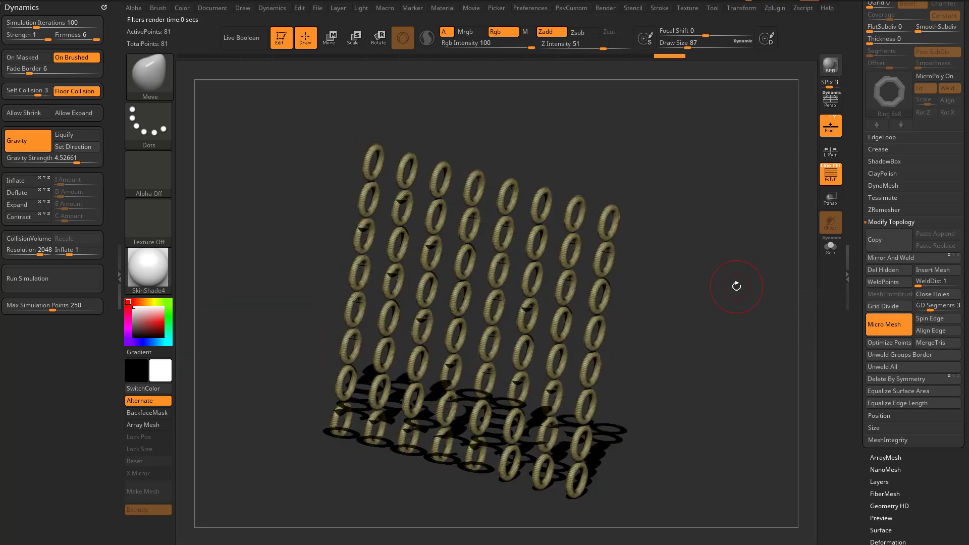
left_click_drag(735, 286, 740, 271)
left_click(829, 68)
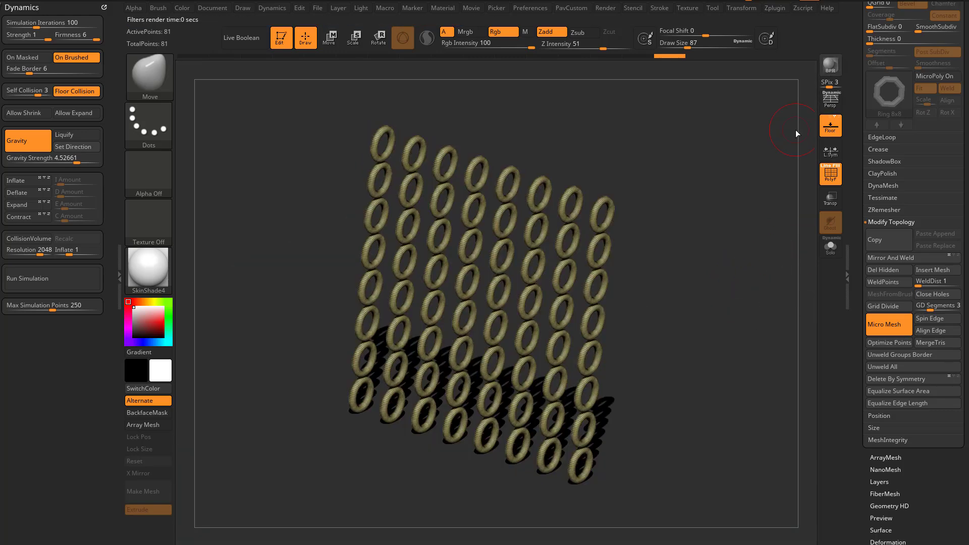
Try pulling the plane's upper corner outward with the Move brush at draw size 358, render it with BPR, and undo the pull
mouse_move(711, 227)
left_mouse_down()
mouse_move(690, 244)
mouse_move(704, 257)
left_mouse_up()
left_click(830, 69)
key("s")
mouse_move(581, 264)
left_mouse_down()
mouse_move(605, 213)
mouse_move(673, 156)
mouse_move(709, 143)
left_mouse_up()
left_click(829, 66)
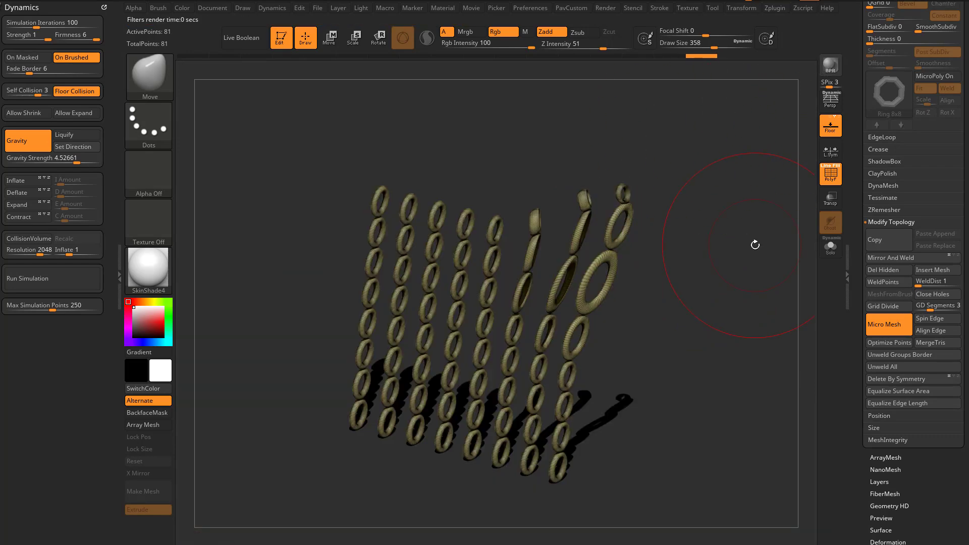
key("ctrl+z")
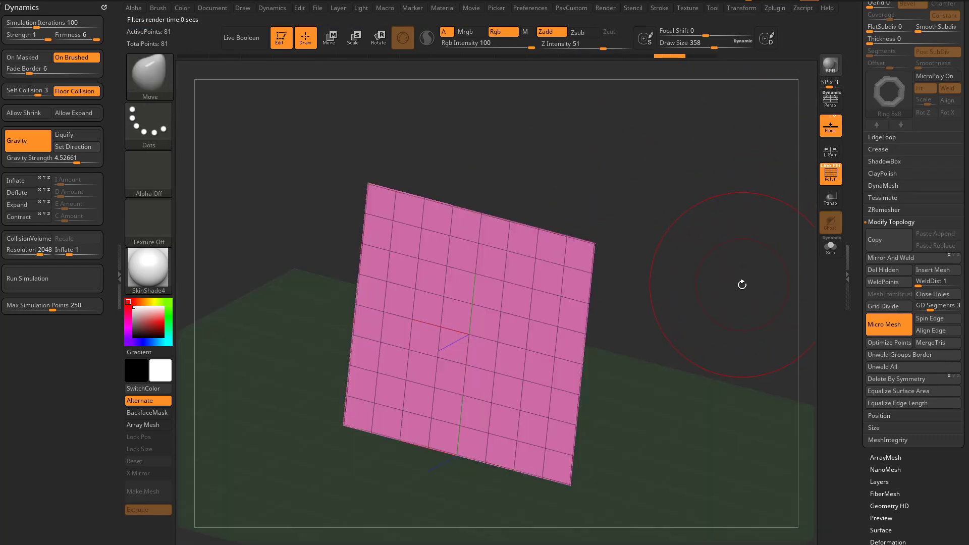
Reduce the Move brush's draw size to 90
key("s")
mouse_move(741, 284)
left_mouse_down()
mouse_move(721, 285)
mouse_move(720, 270)
mouse_move(802, 295)
left_mouse_up()
key("s")
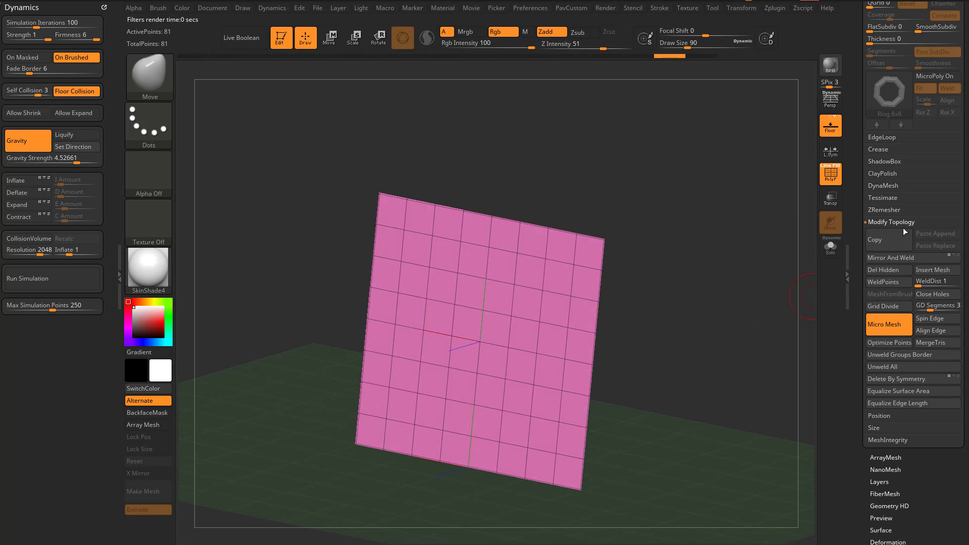
mouse_move(725, 258)
left_mouse_down()
mouse_move(705, 264)
mouse_move(718, 276)
mouse_move(725, 251)
left_mouse_up()
left_click_drag(671, 192, 674, 253)
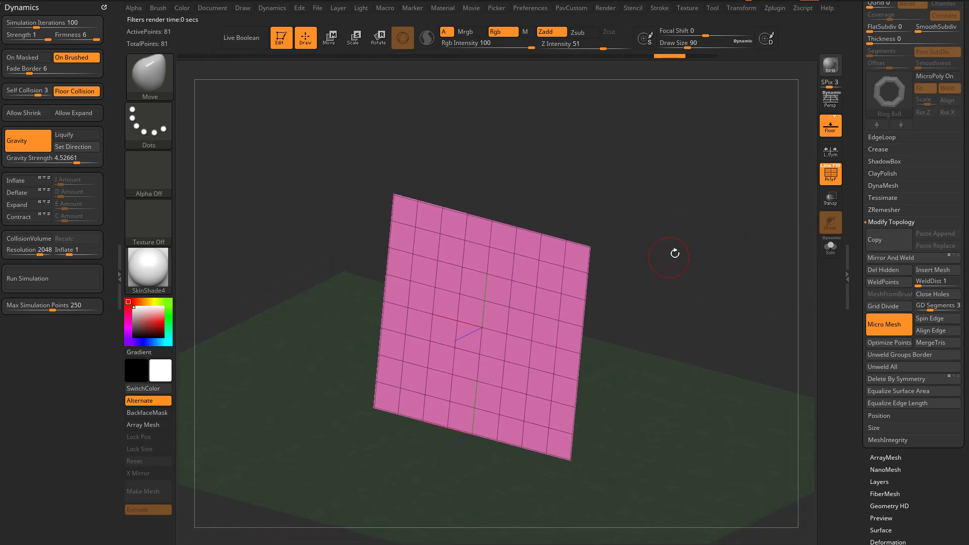
key("shift")
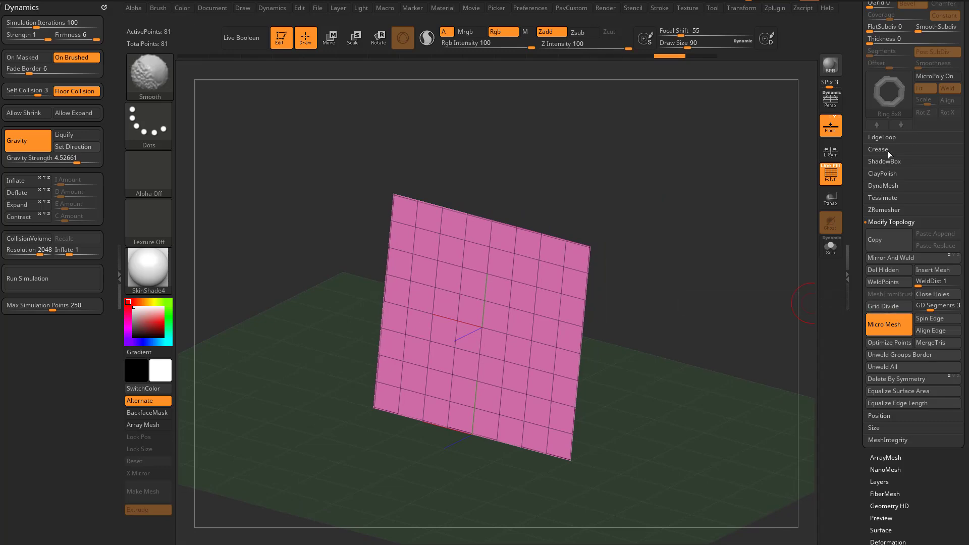
Switch MicroPoly on for the plane to compare the Ring 8x8 replacement, and switch it off again
left_click_drag(867, 162, 860, 207)
left_click(929, 168)
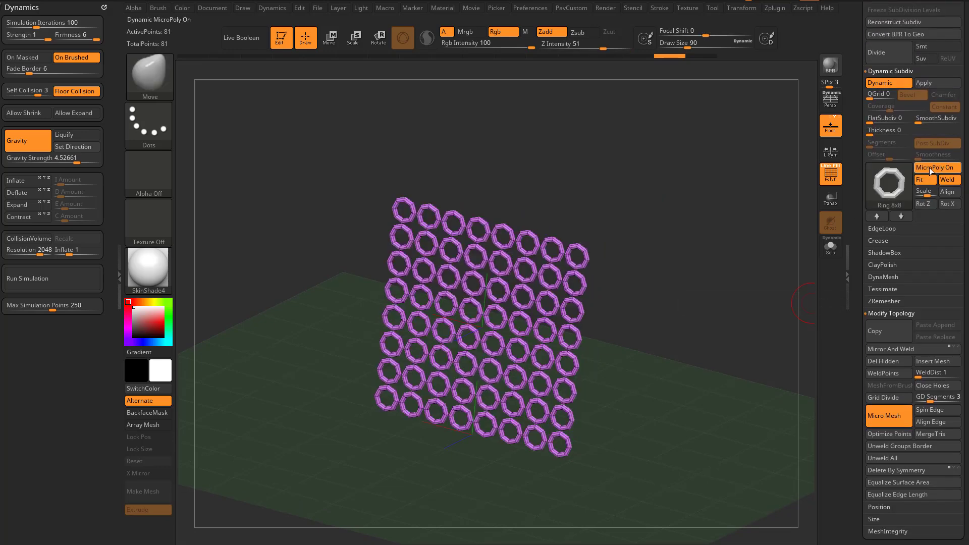
key("s")
mouse_move(703, 261)
left_mouse_down()
mouse_move(666, 262)
mouse_move(724, 264)
mouse_move(713, 274)
left_mouse_up()
key("s")
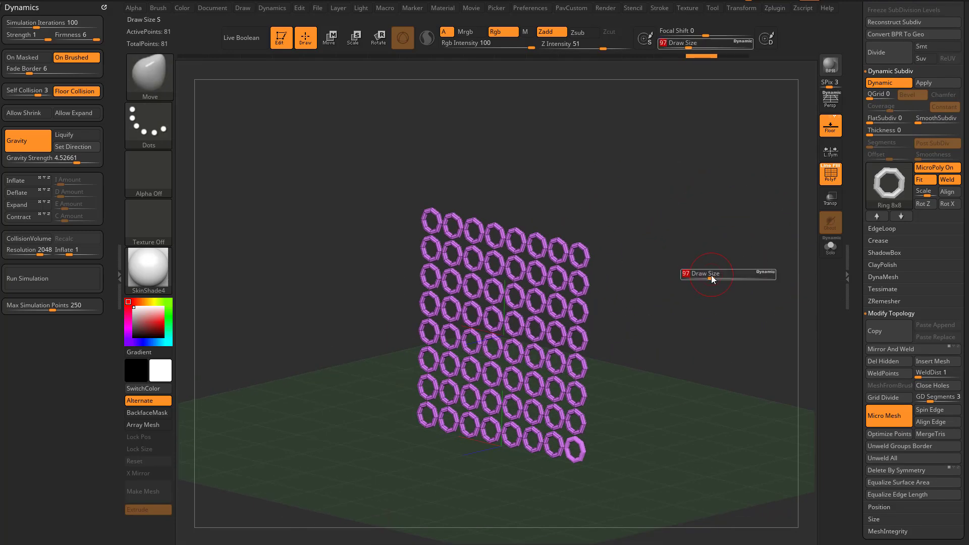
left_click(712, 279)
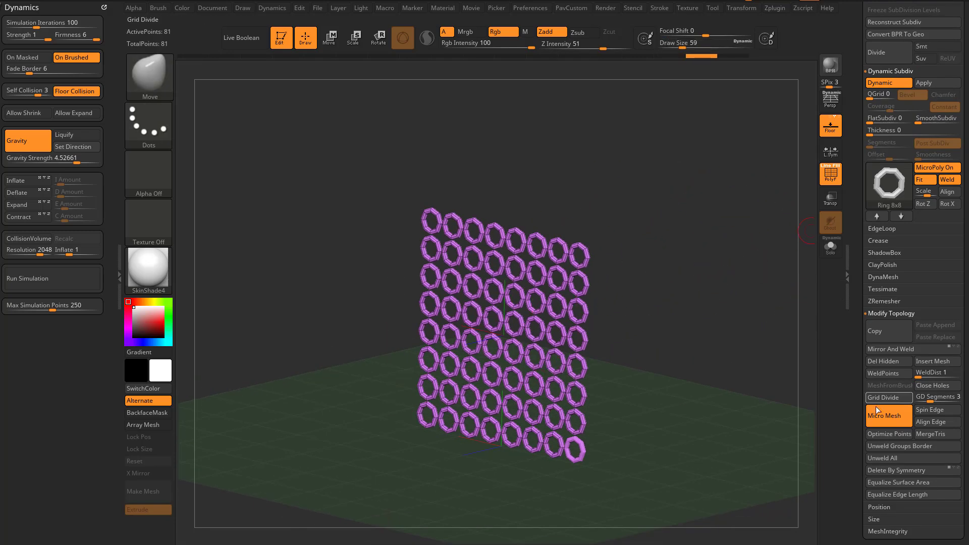
left_click(924, 166)
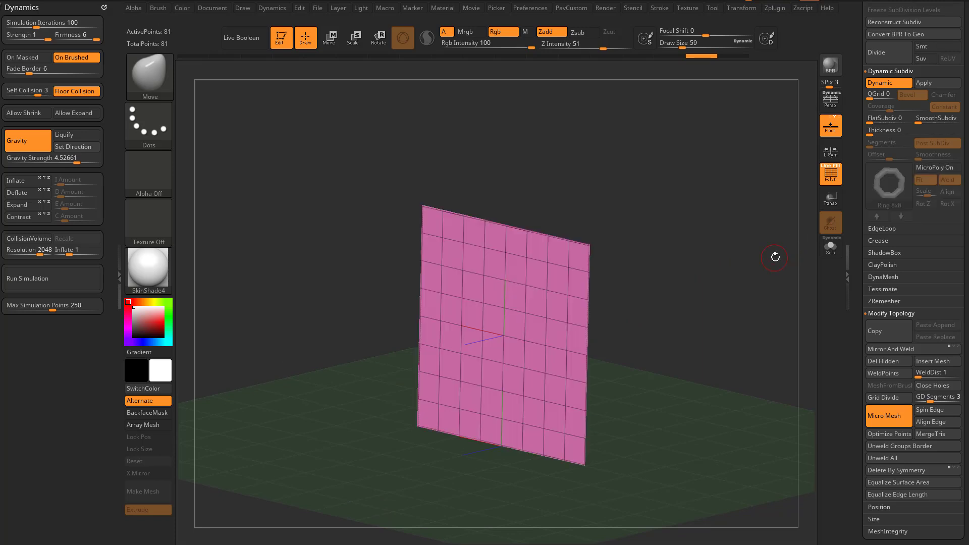
Render the Micro Mesh plane with BPR and convert the BPR result to geometry
mouse_move(774, 256)
left_mouse_down()
mouse_move(770, 283)
mouse_move(774, 271)
left_mouse_up()
left_click(830, 64)
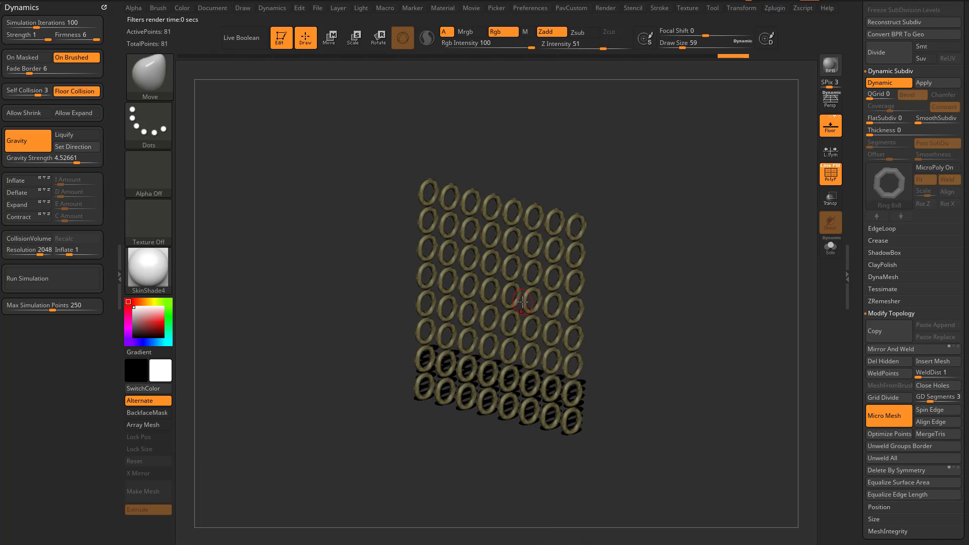
scroll(899, 142, "up", 5)
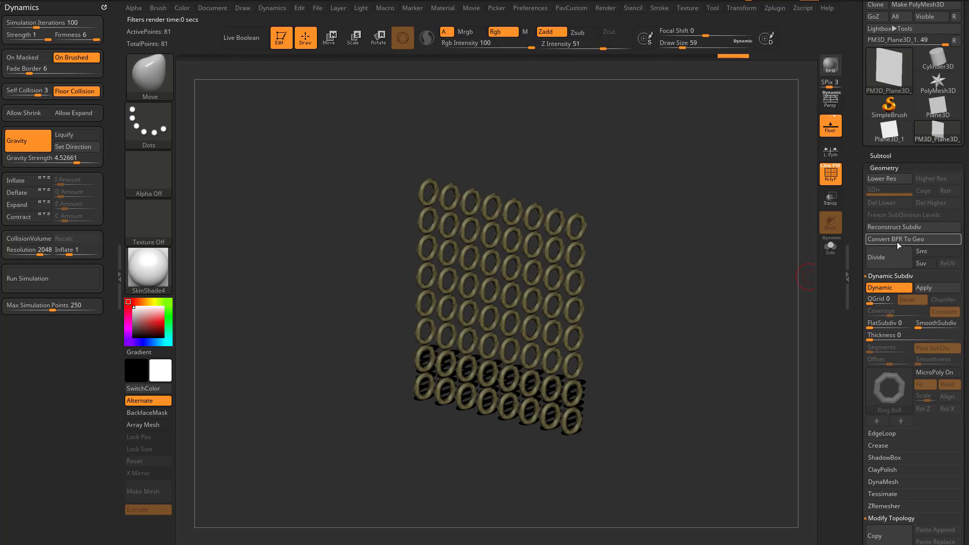
left_click(897, 241)
left_click_drag(702, 255, 722, 314, "alt")
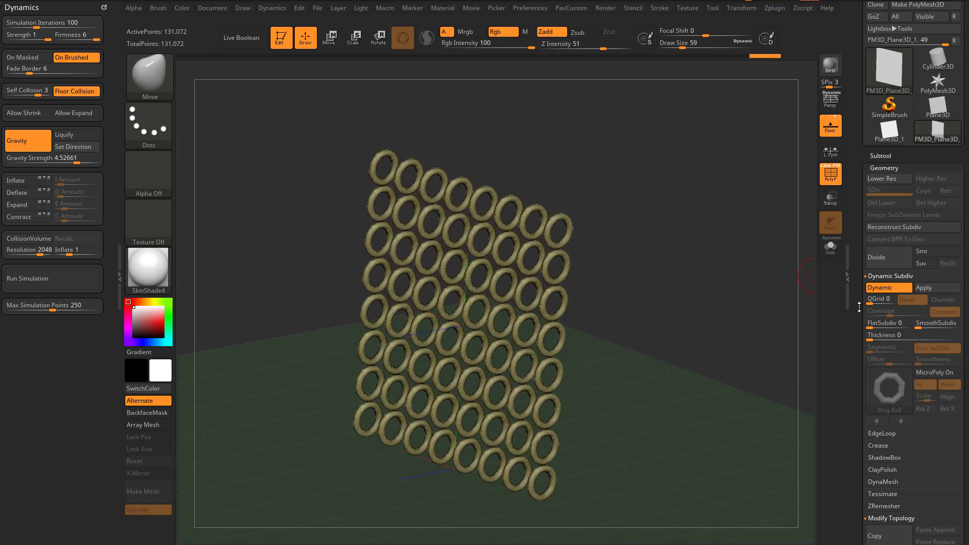
Examine the converted ring geometry from several angles along with its geometry and topology settings
left_click_drag(858, 306, 859, 286)
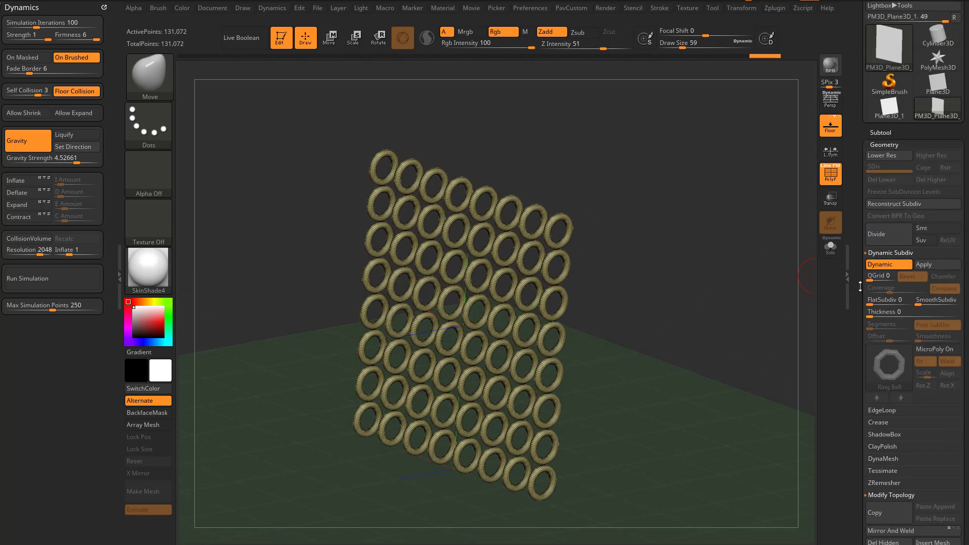
left_click_drag(773, 280, 752, 286)
key("s")
left_click(745, 301)
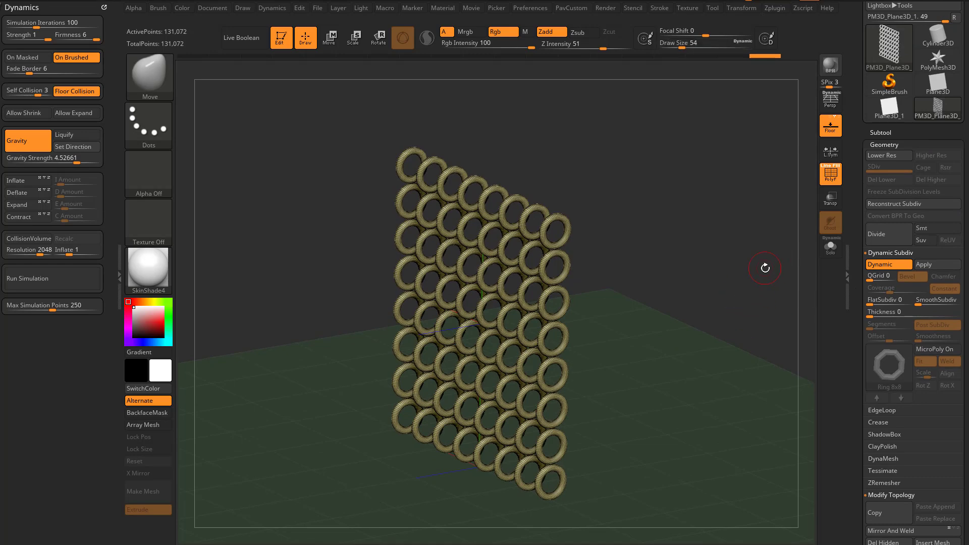
left_click_drag(858, 329, 857, 228)
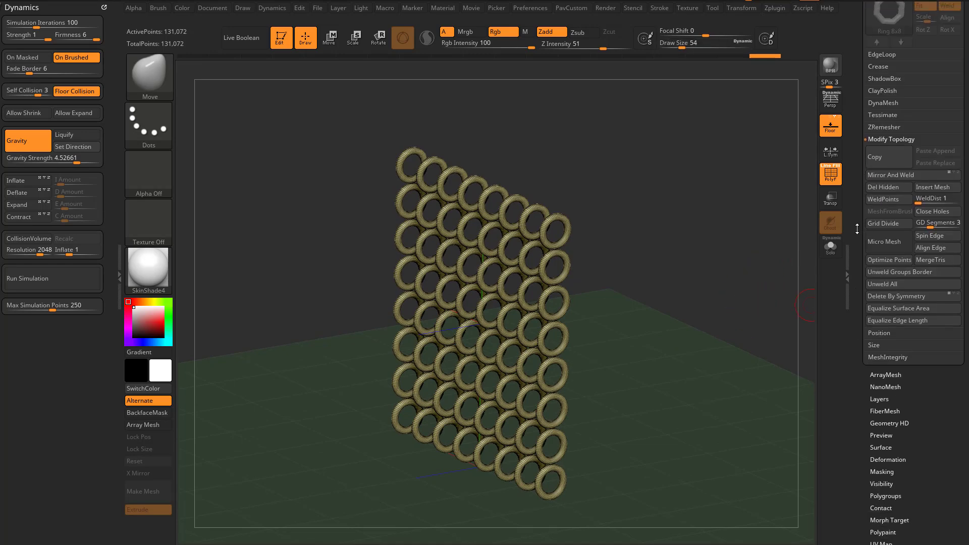
left_click_drag(856, 304, 851, 389)
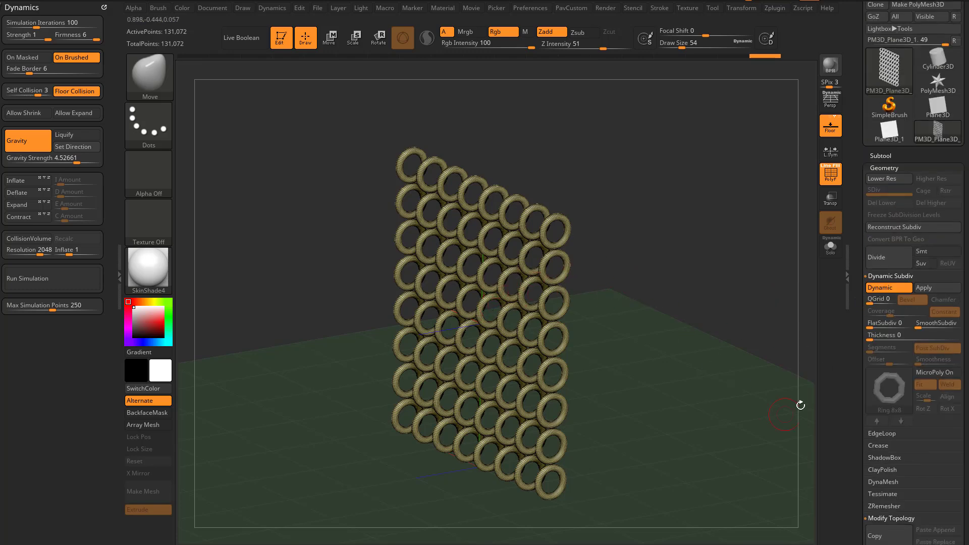
left_click_drag(716, 300, 753, 314)
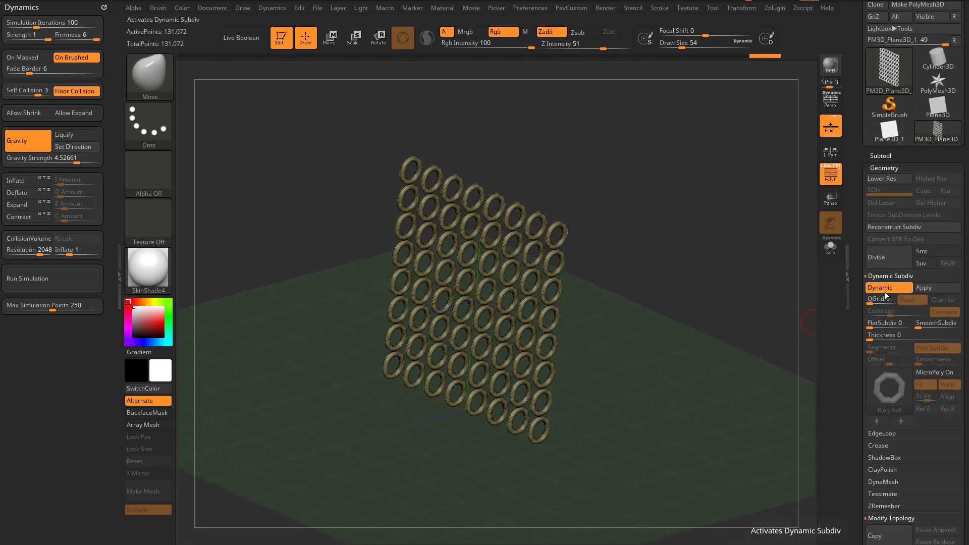
Roll the undo history back to the plain blue plane without a replacement mesh and turn off Dynamic Subdiv
left_click_drag(754, 53, 558, 55)
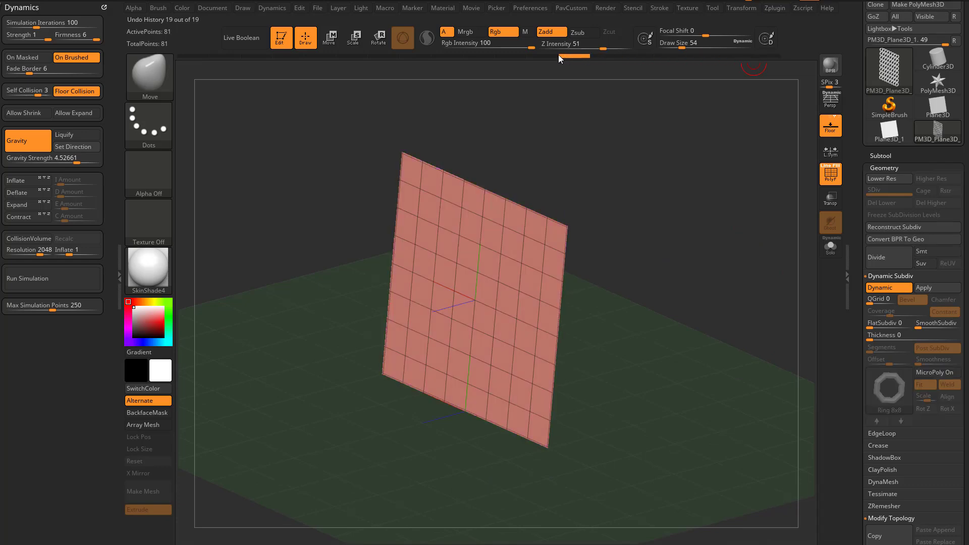
left_click_drag(415, 58, 352, 56)
left_click_drag(667, 270, 580, 159)
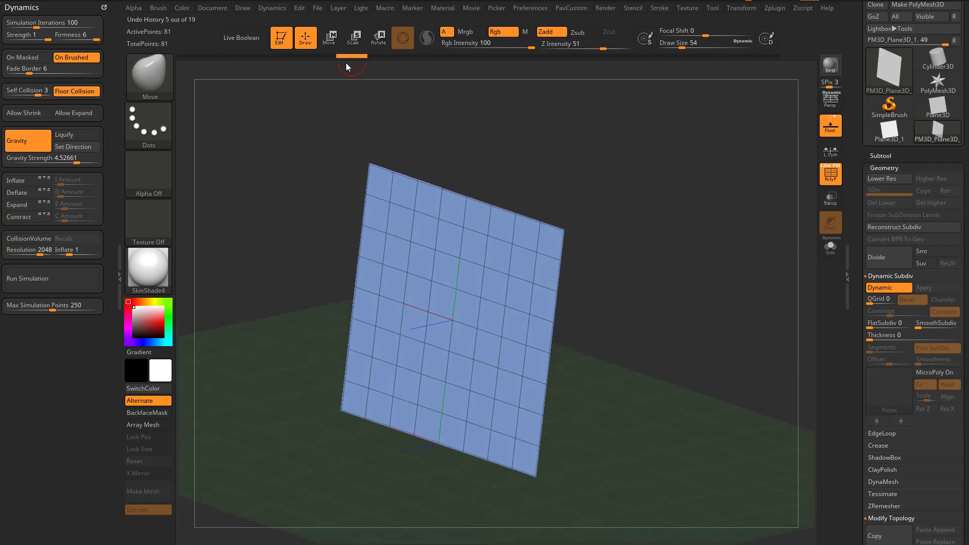
left_click(870, 291)
left_click_drag(719, 322, 736, 309, "alt")
Open the plane's NanoMesh settings
left_click_drag(856, 276, 857, 131)
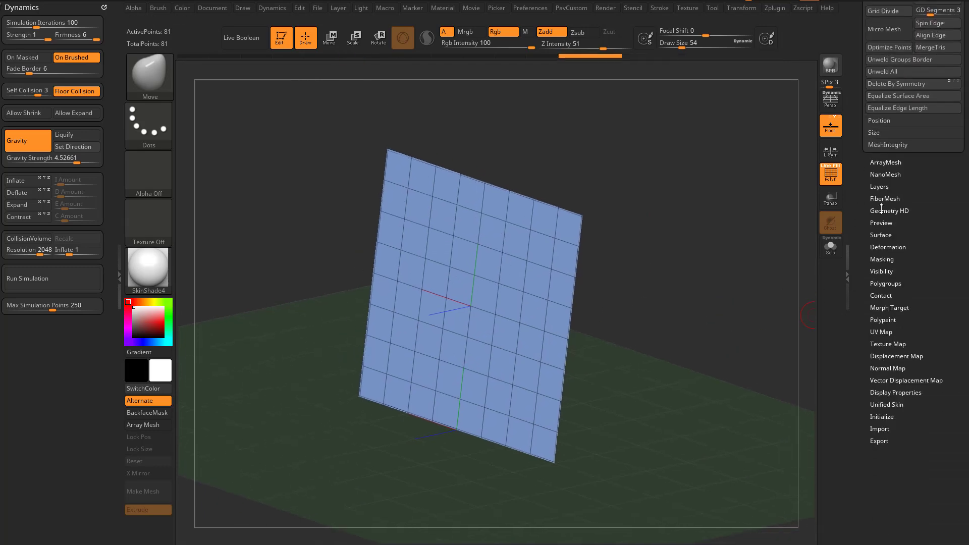
left_click(884, 174)
scroll(866, 230, "down", 2)
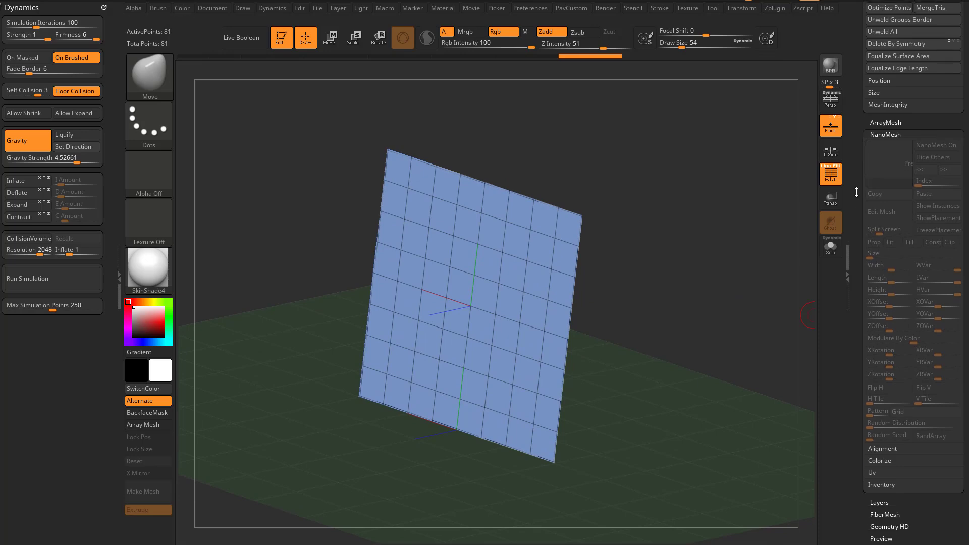
left_click_drag(706, 194, 697, 202, "alt")
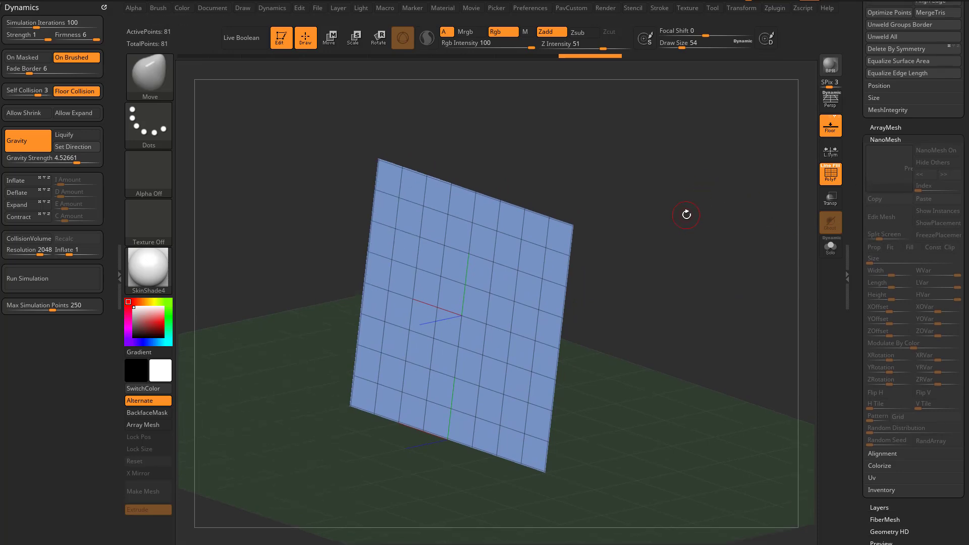
Insert the cube as a NanoMesh across the plane's polygroup using ZModeler's Insert NanoMesh action, at a size of about 0.34
key("b")
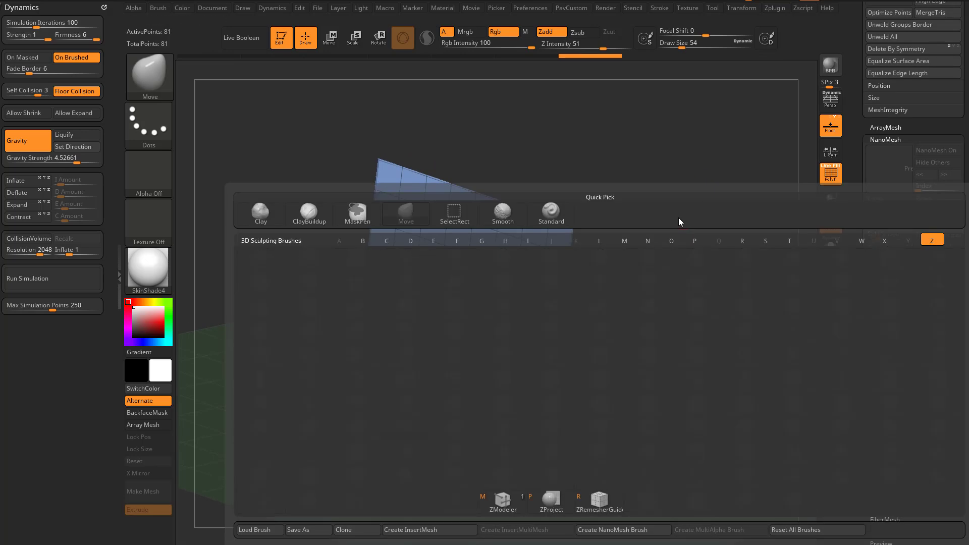
key("m")
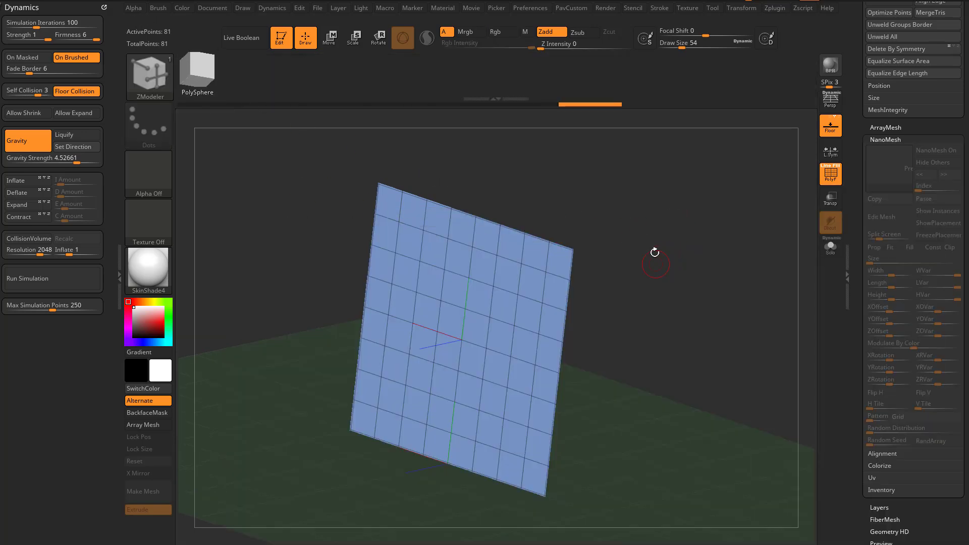
key("space")
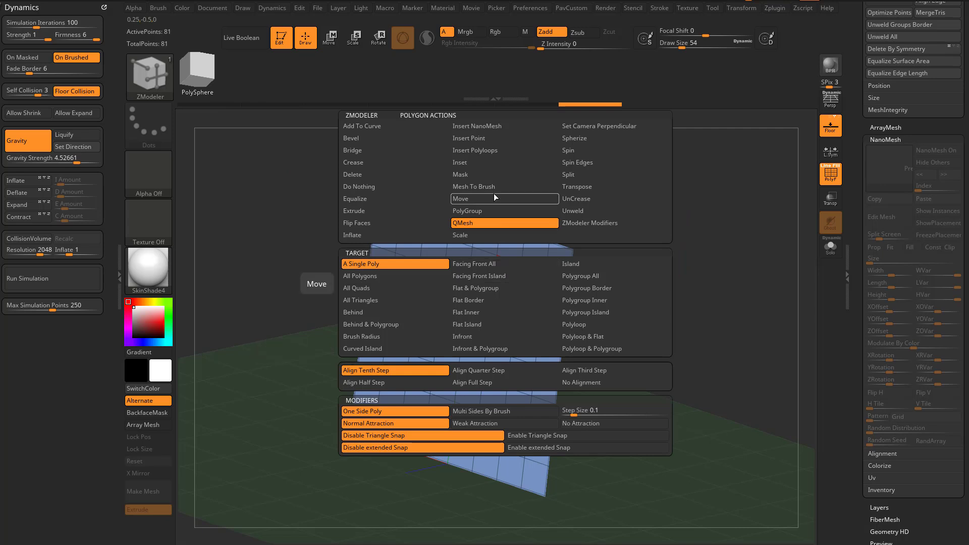
left_click(496, 125)
left_click(585, 275)
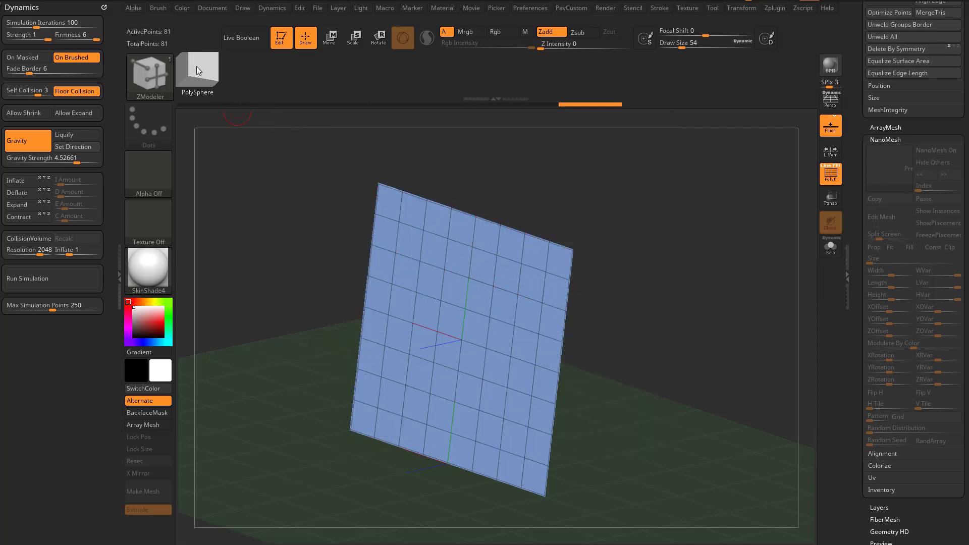
left_click_drag(503, 276, 505, 301)
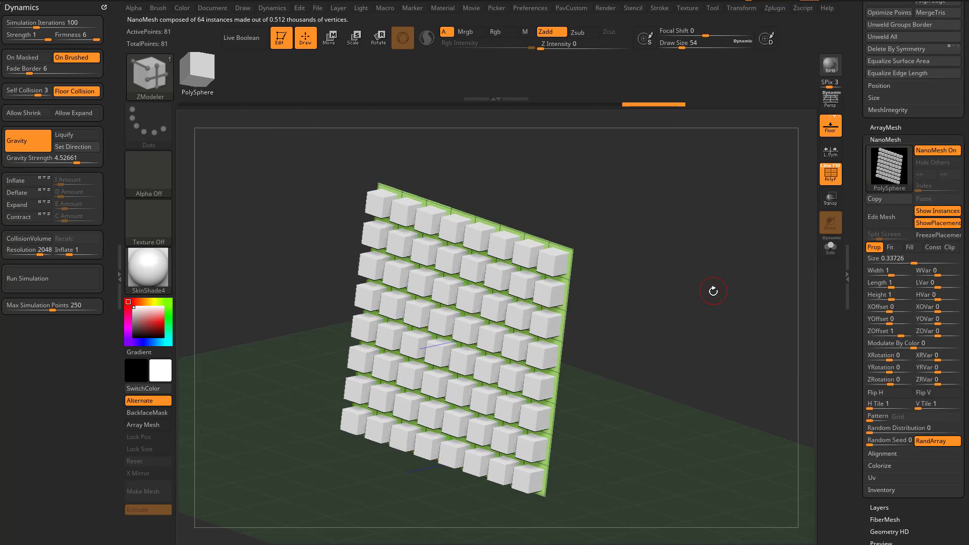
Switch from ZModeler back to the Move brush
mouse_move(713, 291)
left_mouse_down()
mouse_move(711, 281)
mouse_move(634, 266)
mouse_move(638, 279)
left_mouse_up()
key("b")
key("m")
key("v")
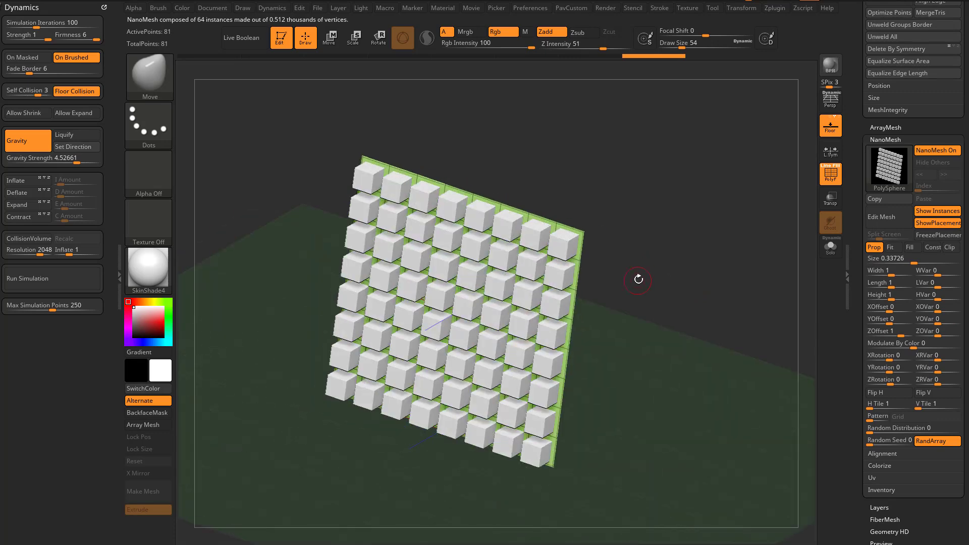
Try pulling the NanoMesh plane's upper corner outward with an enlarged Move brush, and undo the pull
key("bracketright")
mouse_move(576, 244)
left_mouse_down()
mouse_move(505, 248)
mouse_move(784, 209)
mouse_move(382, 321)
mouse_move(740, 201)
left_mouse_up()
mouse_move(720, 244)
left_mouse_down()
mouse_move(685, 247)
mouse_move(729, 249)
mouse_move(720, 251)
mouse_move(727, 262)
mouse_move(716, 253)
mouse_move(727, 262)
left_mouse_up()
key("s")
key("ctrl+z")
Set the NanoMesh cubes' width to about 0.85 and expand the NanoMesh alignment options
key("s")
key("s")
left_click_drag(733, 260, 698, 262)
key("s")
left_click_drag(721, 262, 704, 252)
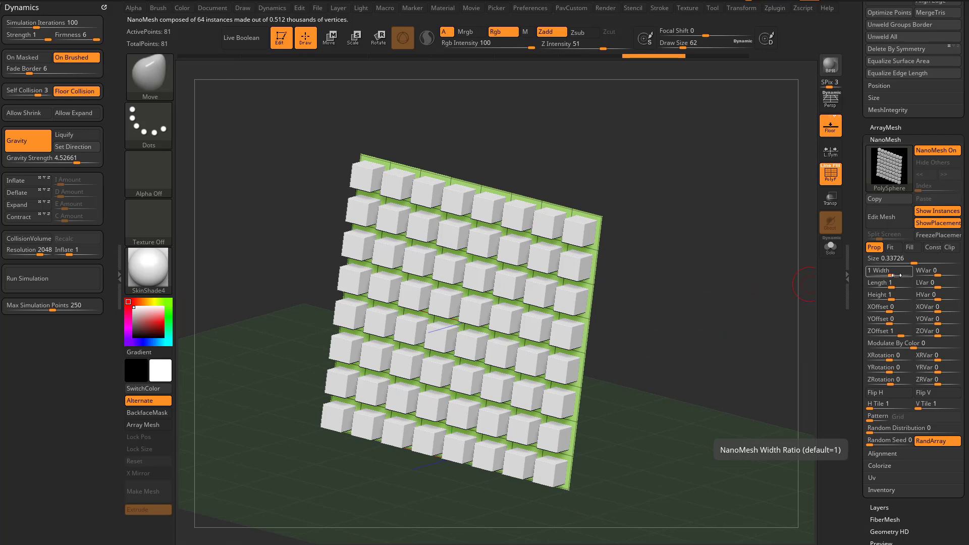
mouse_move(893, 275)
left_mouse_down()
mouse_move(904, 275)
mouse_move(892, 275)
left_mouse_up()
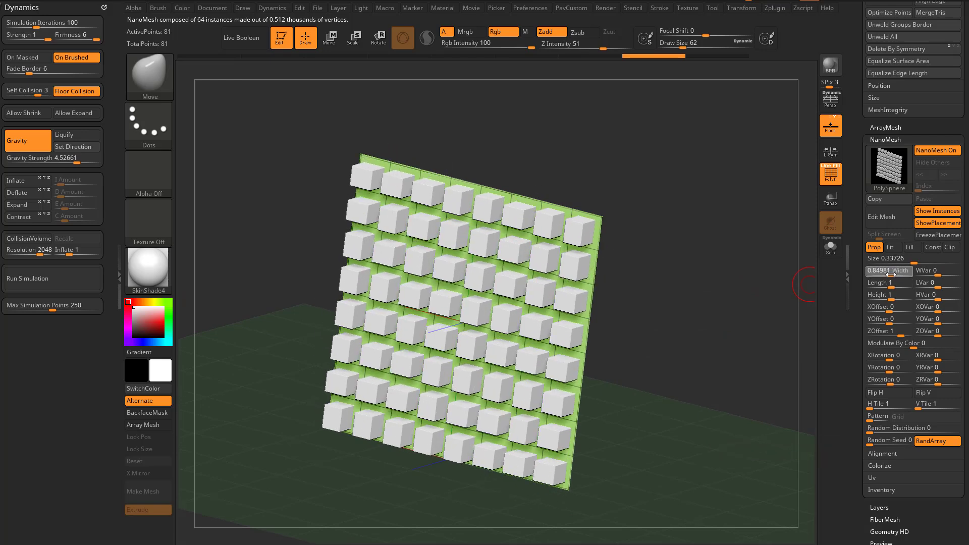
scroll(865, 288, "down", 3)
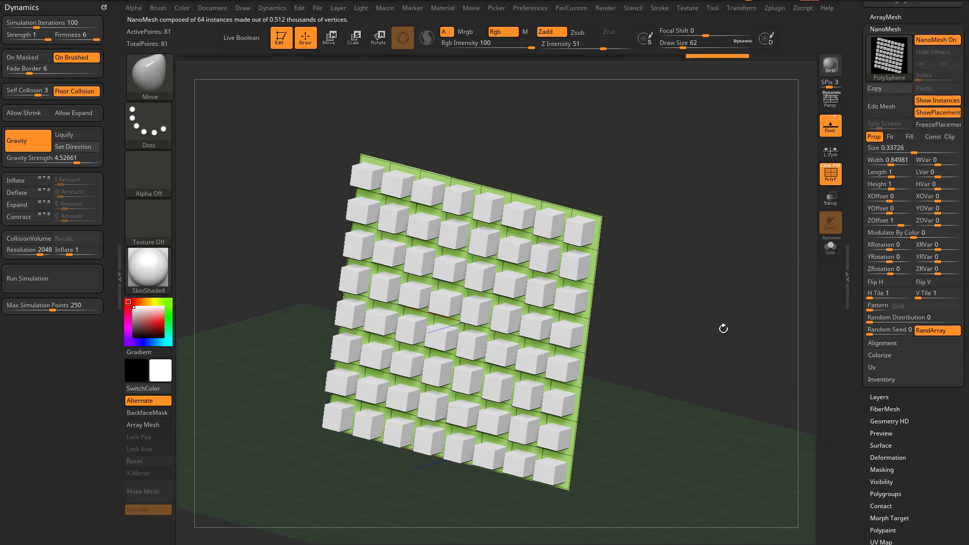
left_click(883, 343)
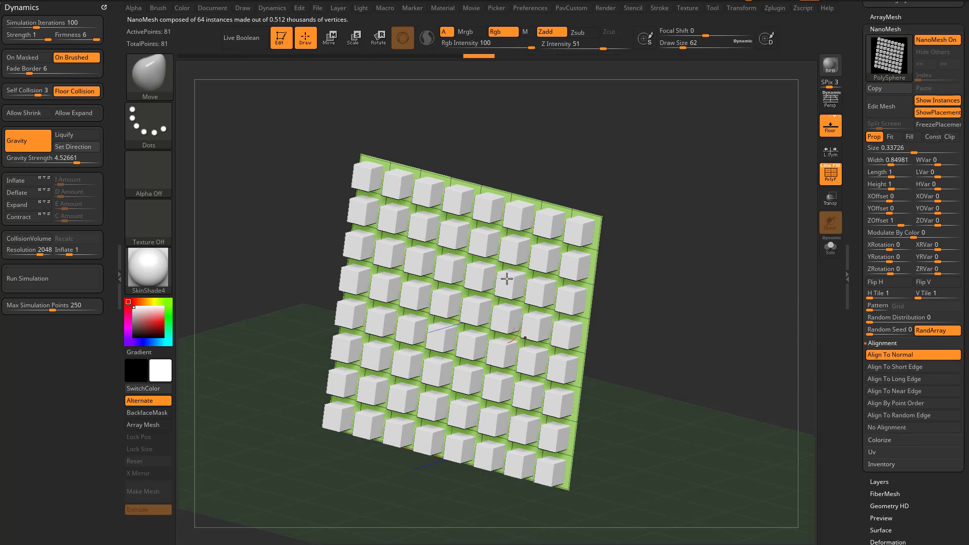
Set NanoMesh width variation to 41, length to 1.12 with variation 29, height to 1.44 with variation 35, and Z offset to about 0.995
left_click_drag(902, 160, 949, 187)
left_click_drag(786, 215, 818, 227)
left_click_drag(894, 200, 900, 222)
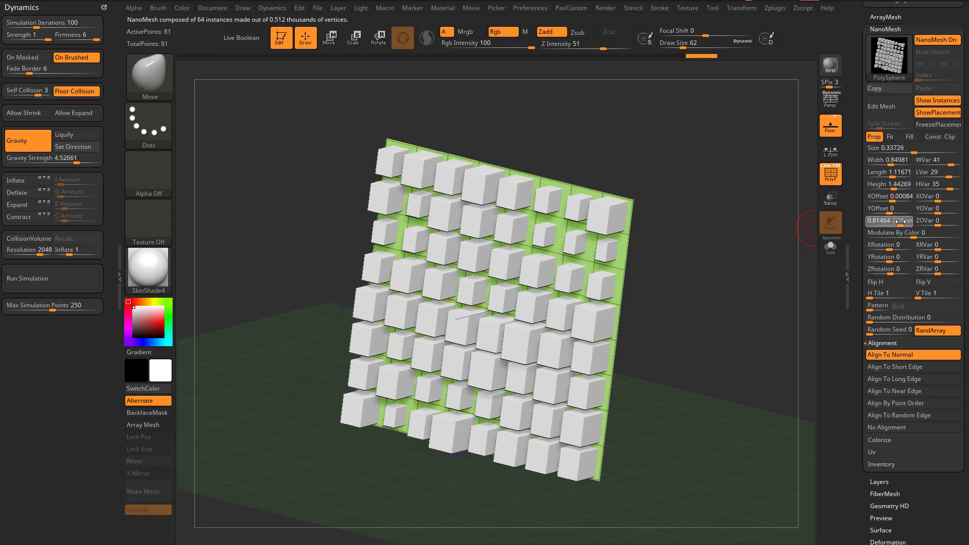
Toggle the NanoMesh placement display off and on, and set Z rotation to 180 with a variation of 74
left_click(931, 114)
left_click(933, 116)
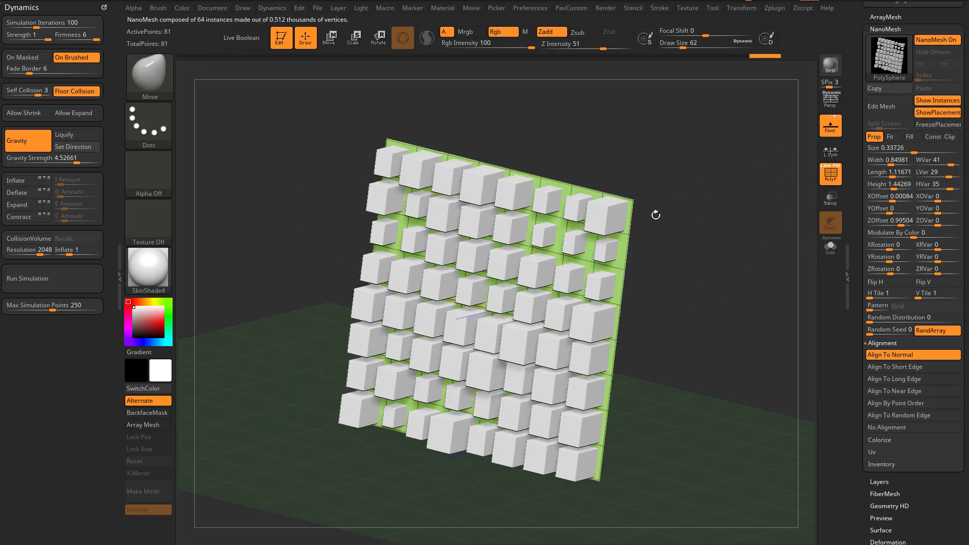
left_click_drag(888, 246, 951, 269)
mouse_move(768, 304)
left_mouse_down()
mouse_move(787, 303)
mouse_move(770, 312)
mouse_move(759, 303)
mouse_move(771, 308)
left_mouse_up()
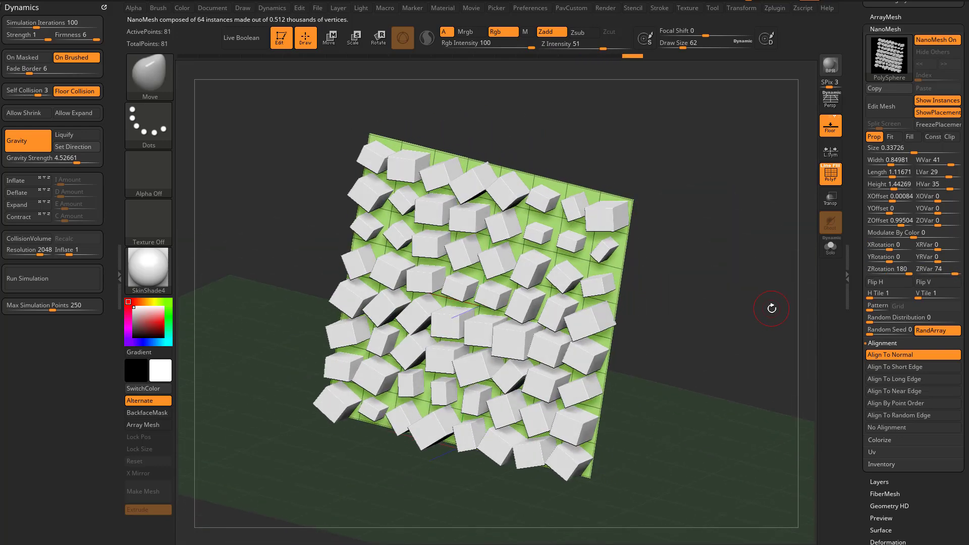
Set Random Distribution to about 0.5, try bending the plane with a Move brush of draw size 559, and undo the deformation
left_click_drag(860, 295, 888, 264)
left_click_drag(732, 301, 739, 279, "alt")
key("w")
mouse_move(553, 279)
left_mouse_down()
mouse_move(575, 278)
mouse_move(544, 289)
mouse_move(553, 283)
left_mouse_up()
key("q")
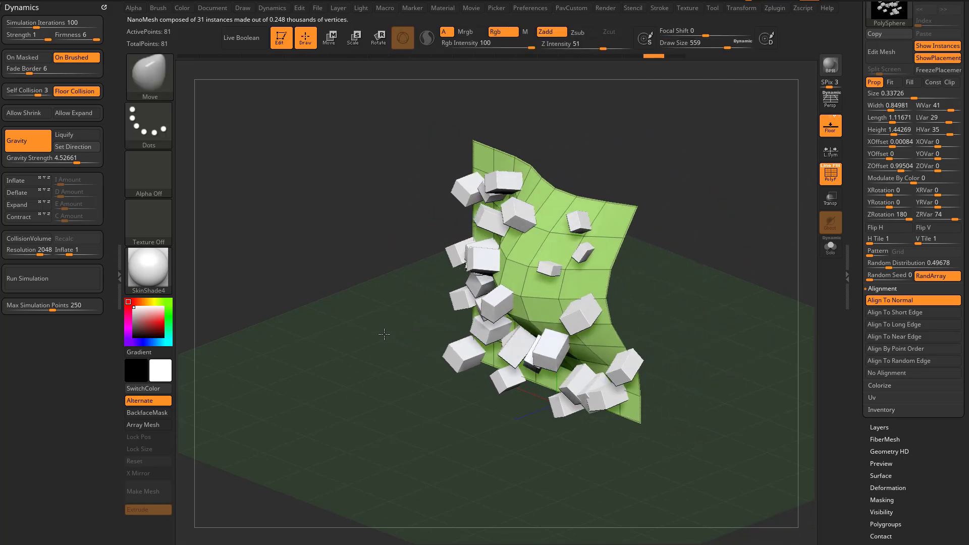
key("ctrl+z")
Shrink the Move brush and reset the NanoMesh Random Distribution to 0
key("s")
left_click(700, 268)
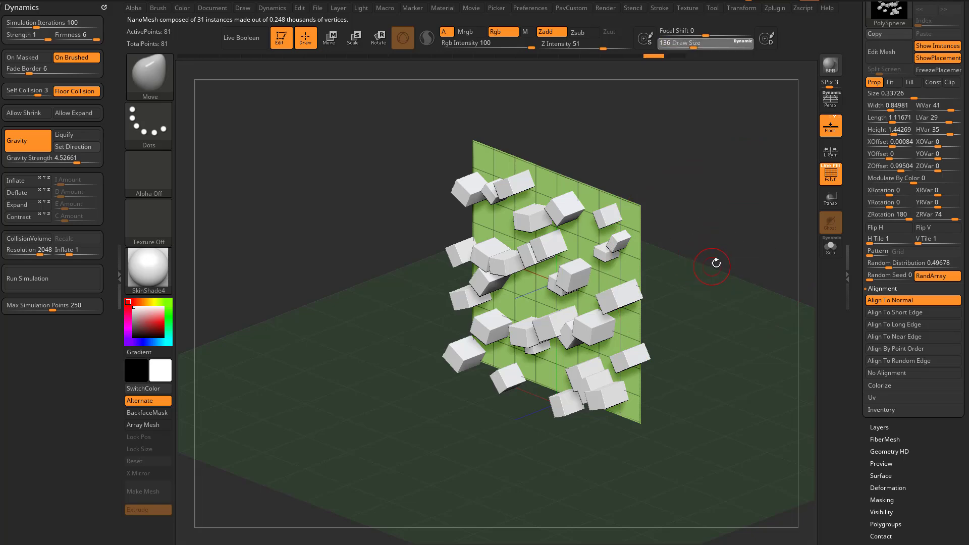
mouse_move(716, 262)
left_mouse_down("alt")
mouse_move(708, 279)
mouse_move(693, 253)
left_mouse_up("alt")
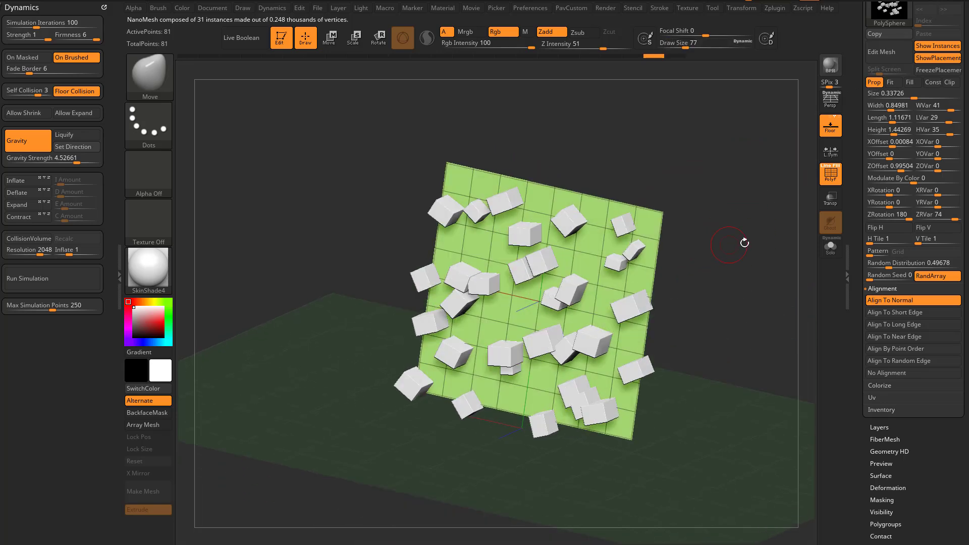
left_click_drag(889, 265, 846, 263)
Try stretching the plane's upper-right corner outward with the Move brush in Prop mode, and undo the stretch
left_click_drag(761, 265, 635, 267)
left_click_drag(499, 340, 710, 246)
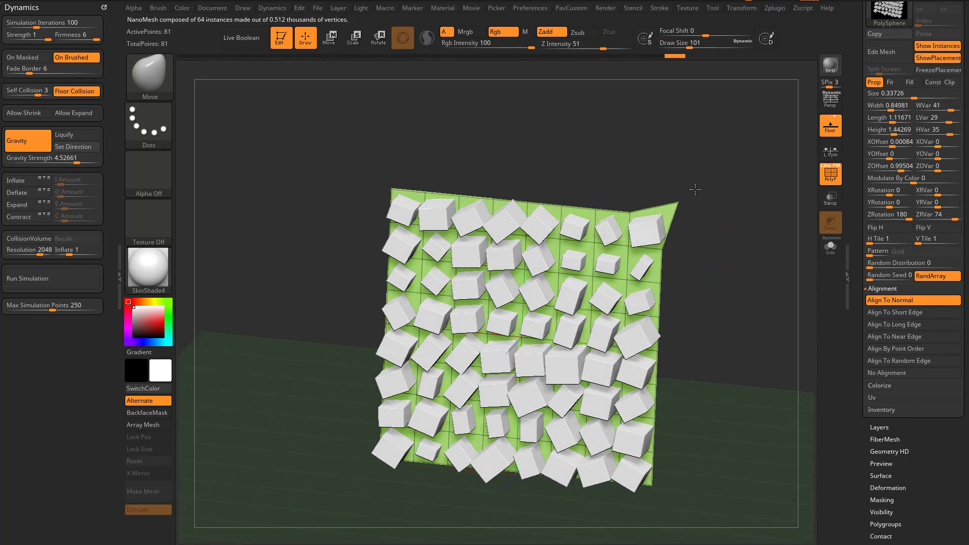
left_click_drag(695, 188, 753, 126)
mouse_move(756, 241)
left_mouse_down()
mouse_move(721, 251)
mouse_move(737, 251)
mouse_move(684, 240)
mouse_move(733, 265)
mouse_move(746, 244)
left_mouse_up()
key("ctrl+z")
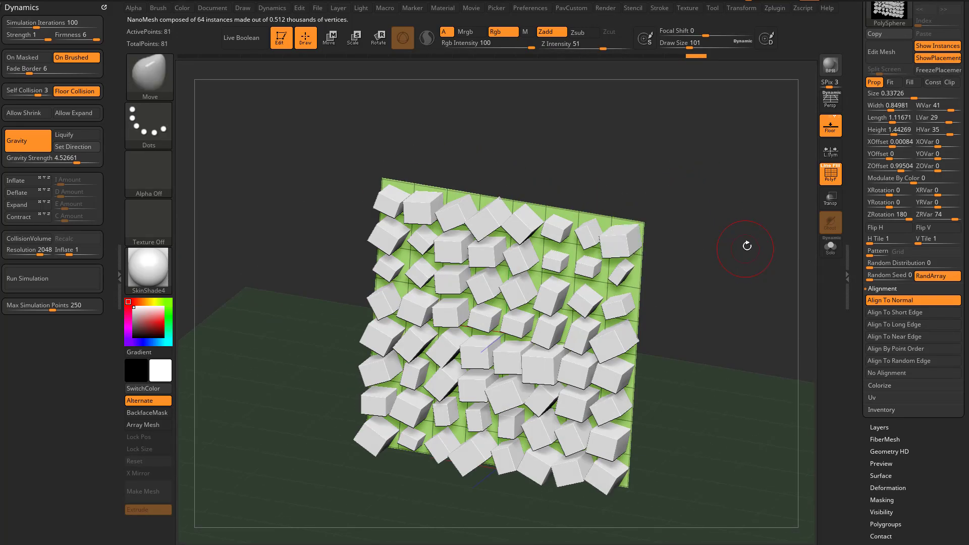
Change the NanoMesh scaling to Fit, try stretching the plane's upper corner from the front view, and undo the stretch
left_click(893, 84)
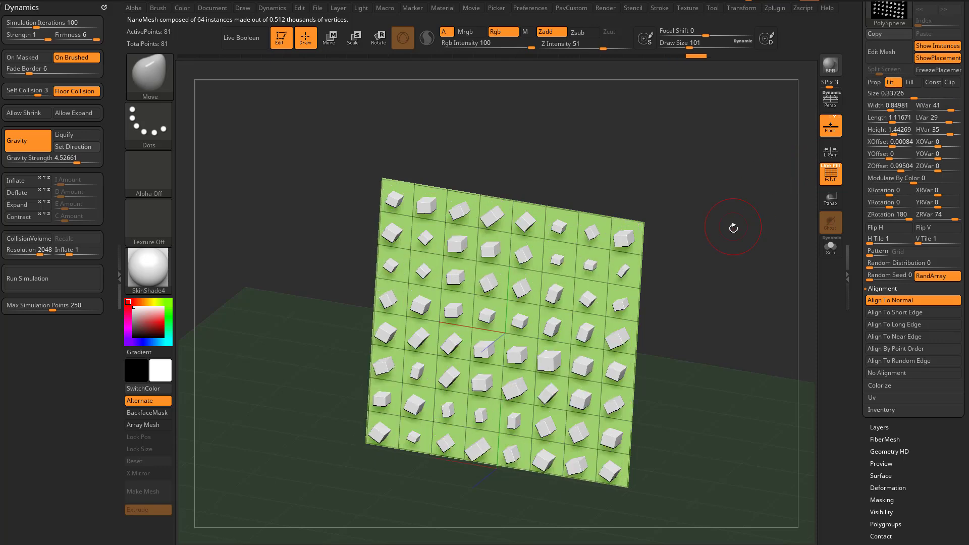
mouse_move(733, 227)
left_mouse_down("shift")
mouse_move(639, 227)
mouse_move(698, 137)
left_mouse_up("shift")
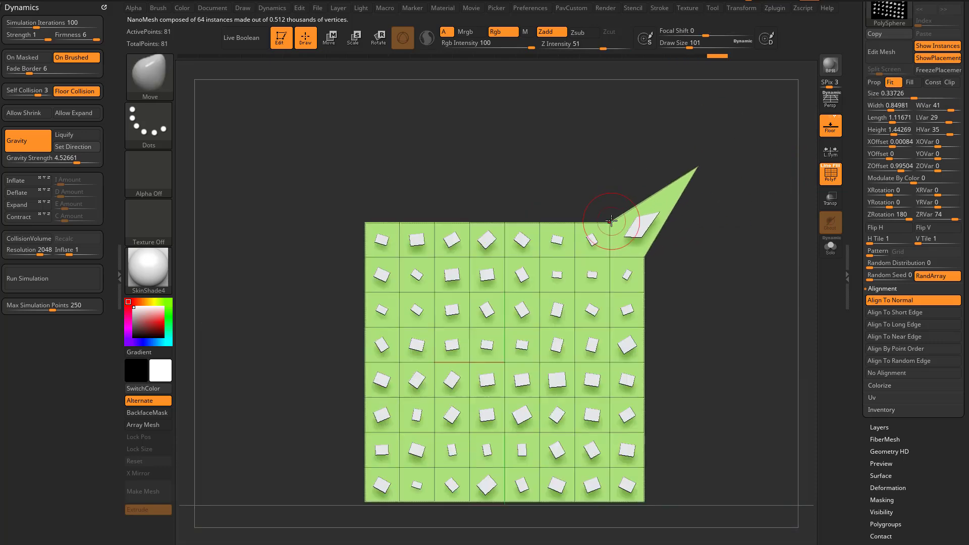
left_click_drag(610, 221, 550, 123)
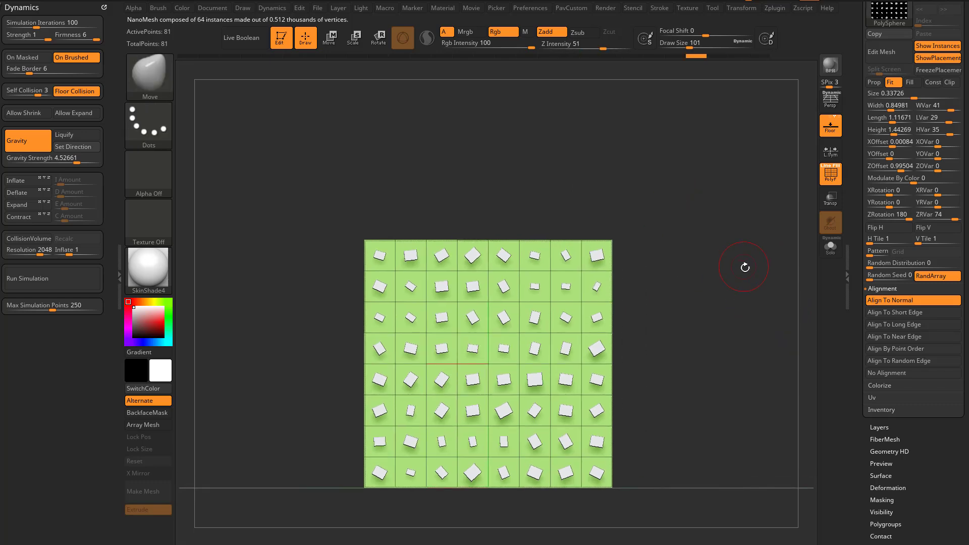
Change the NanoMesh scaling to Fill and set its size to 1
left_click_drag(745, 267, 775, 203)
left_click_drag(765, 151, 789, 190)
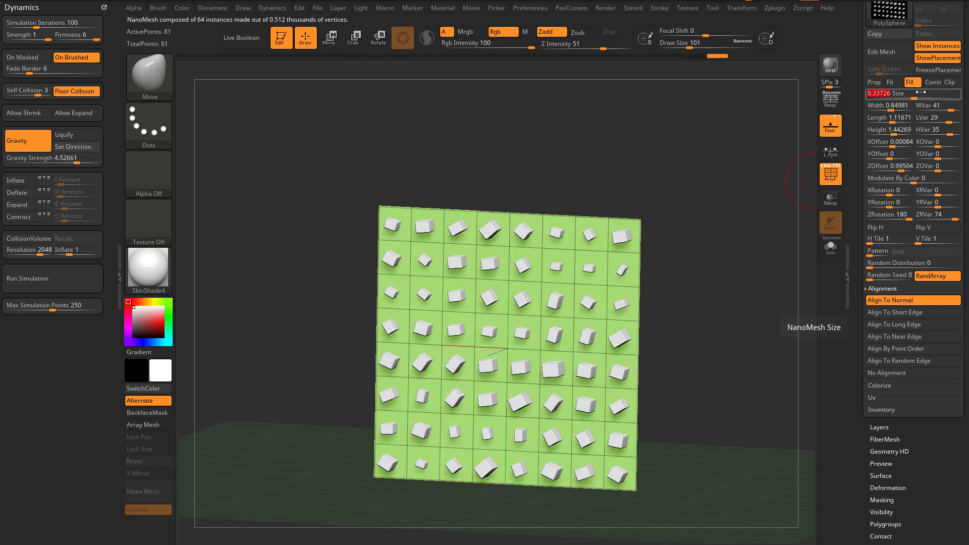
type("1")
key("Return")
left_click_drag(683, 238, 697, 243, "shift")
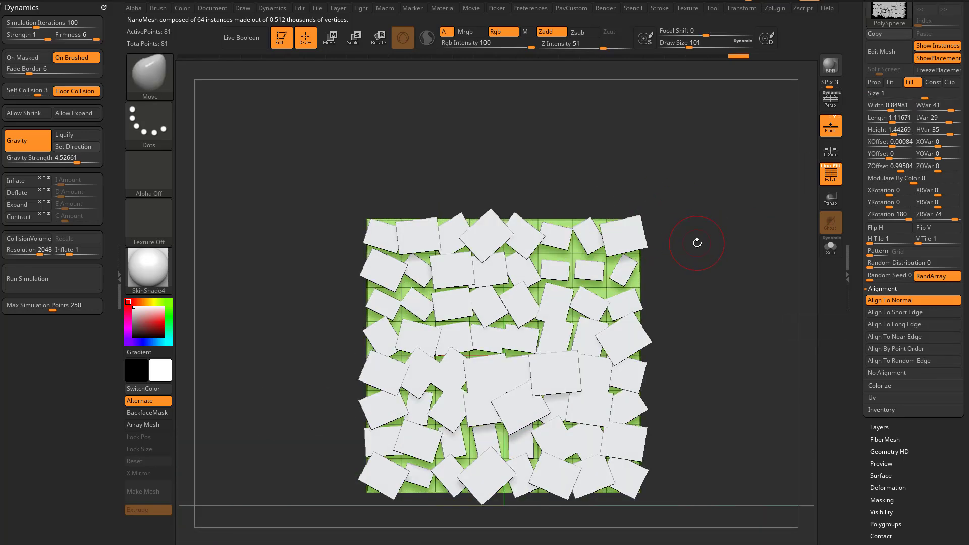
Try the Clip option on the filled NanoMesh cubes and turn it off again
left_click(950, 83)
mouse_move(735, 168)
left_mouse_down()
mouse_move(691, 188)
mouse_move(724, 184)
left_mouse_up()
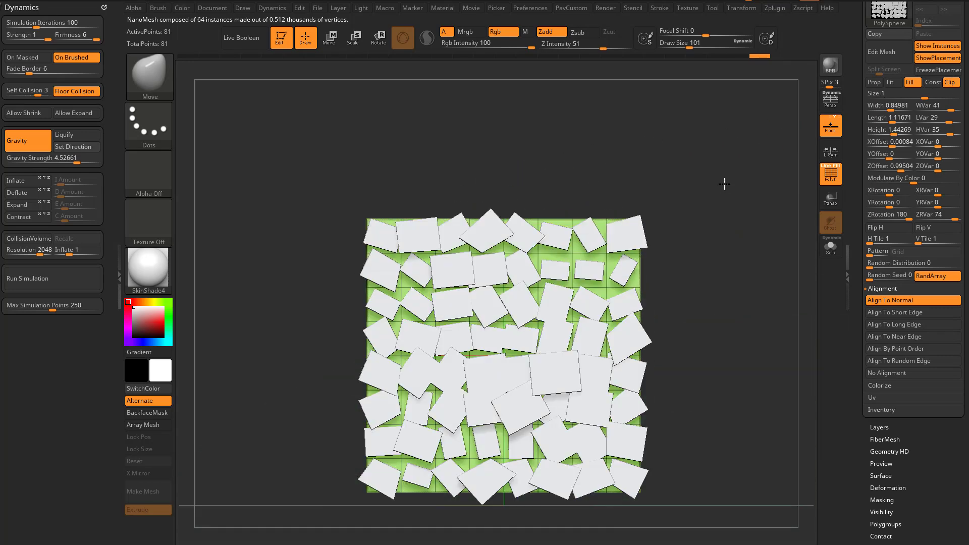
left_click(949, 85)
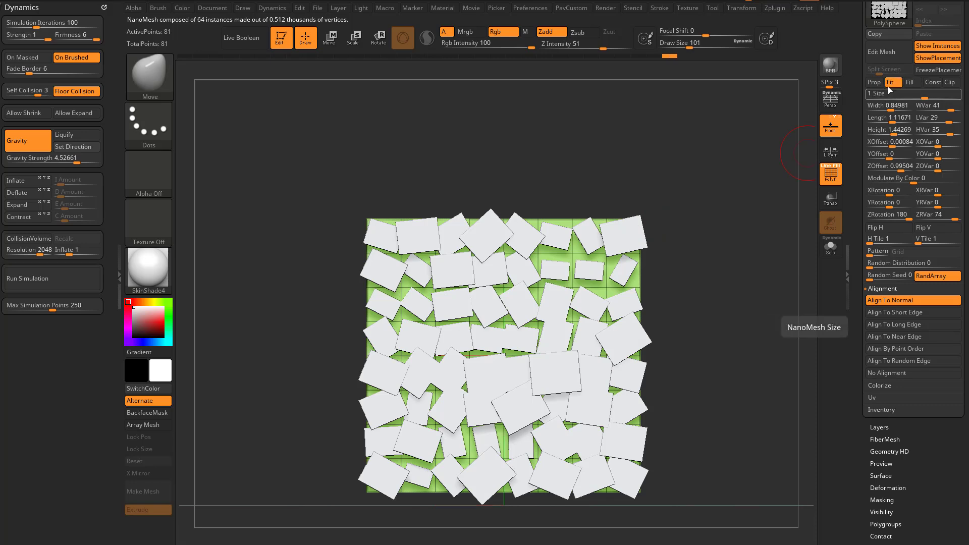
Return the NanoMesh cubes to Prop scaling and set their size to about 0.22
left_click(873, 82)
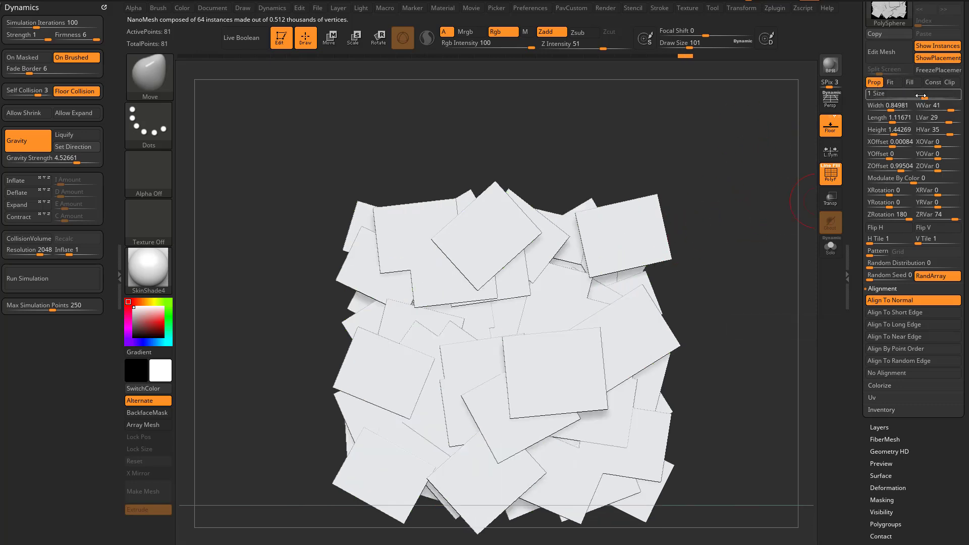
left_click_drag(920, 95, 852, 115)
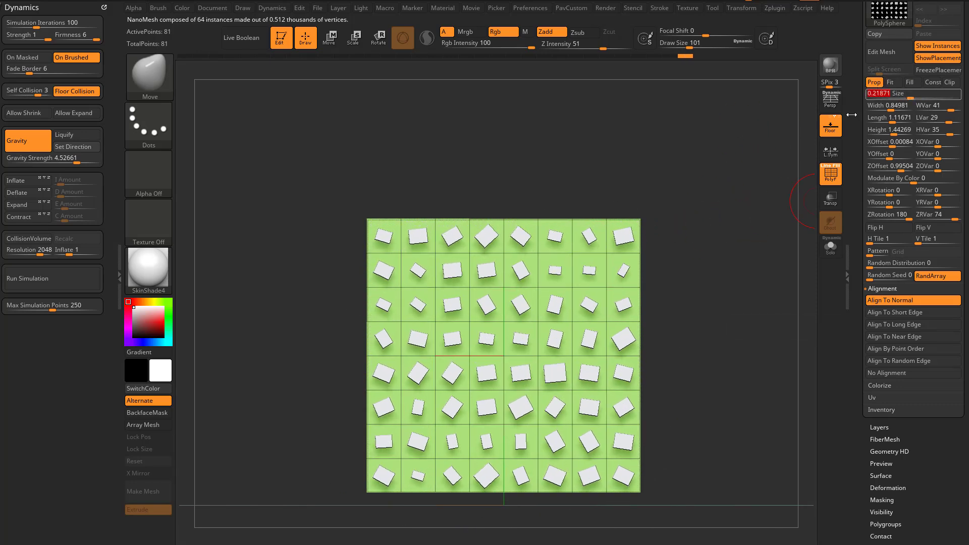
left_click_drag(731, 224, 702, 230)
Switch to ZModeler and replace the cubes with a Ring3D NanoMesh across the plane's polygroup, at a size of about 0.48
key("b")
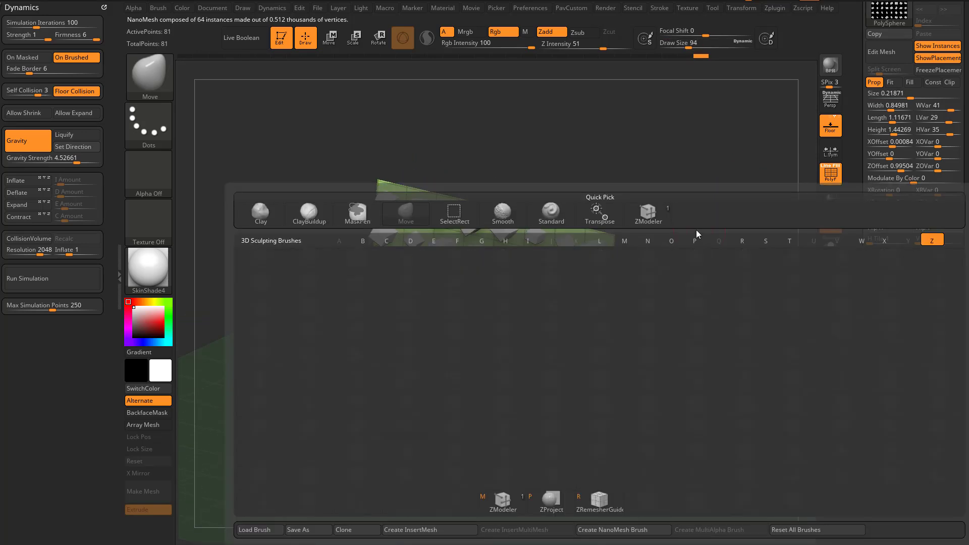
key("z")
key("m")
left_click_drag(776, 205, 735, 218)
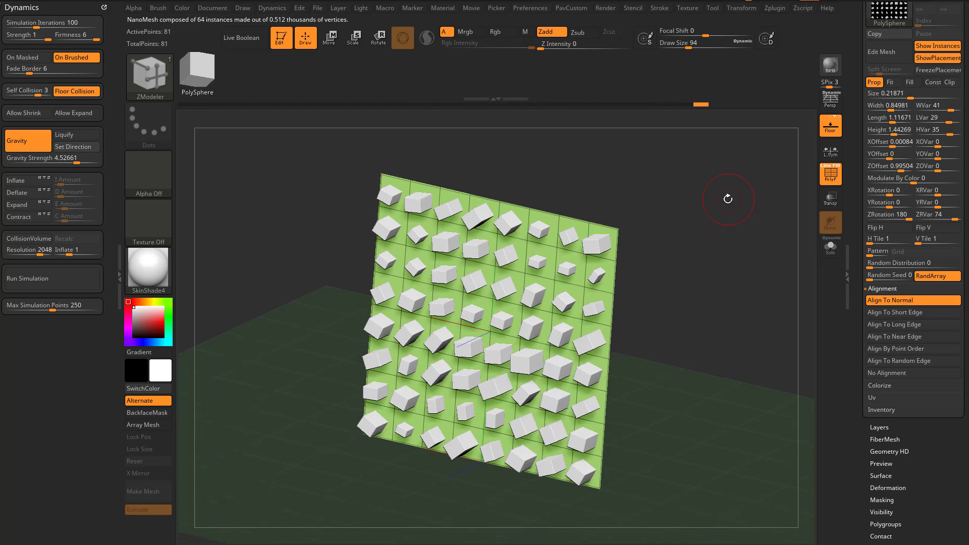
key("F1")
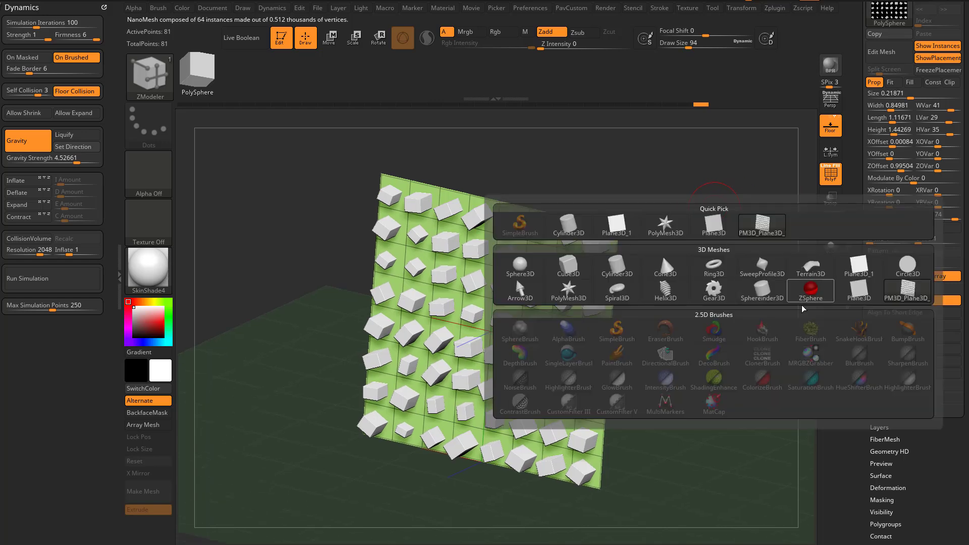
left_click(714, 266)
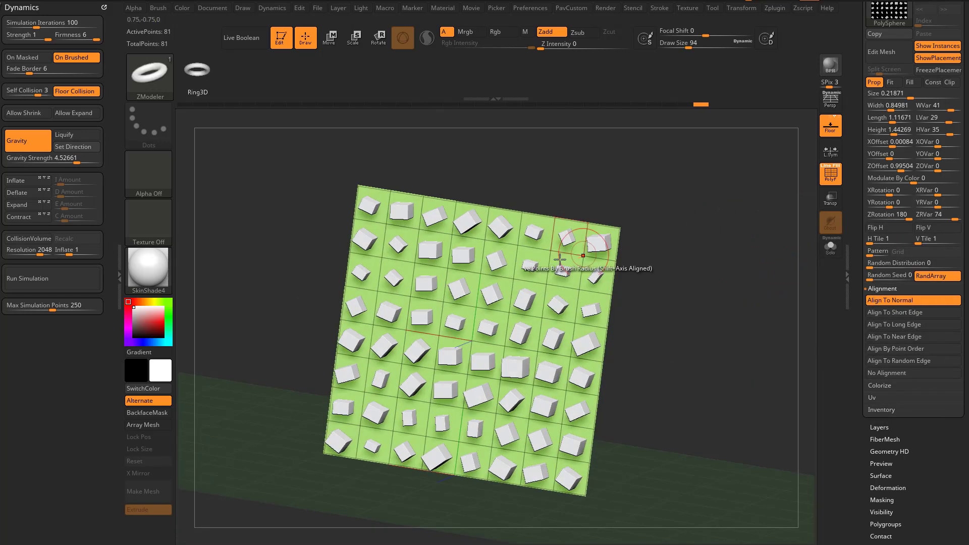
left_click_drag(804, 274, 552, 259)
left_click(533, 265)
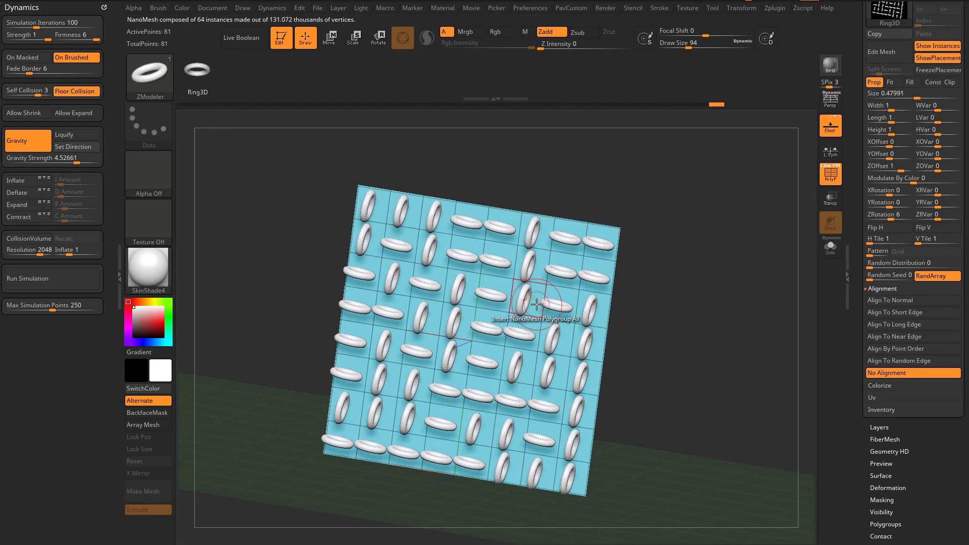
Give the plane's three leftmost columns of polygons their own polygroup using ZModeler
mouse_move(706, 268)
left_mouse_down()
mouse_move(690, 271)
mouse_move(713, 269)
left_mouse_up()
key("s")
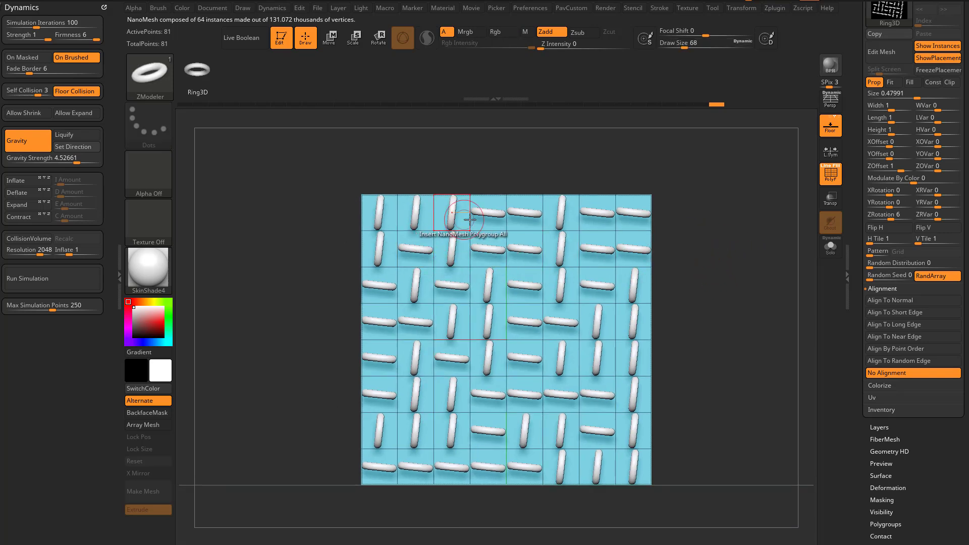
left_click_drag(745, 281, 735, 281, "alt")
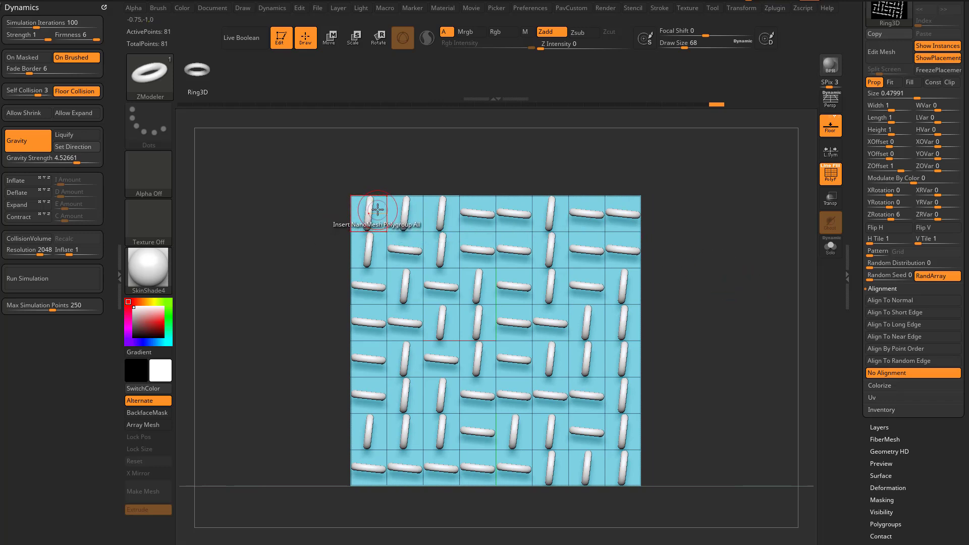
mouse_move(368, 212)
left_mouse_down()
mouse_move(363, 363)
mouse_move(411, 430)
mouse_move(415, 197)
mouse_move(452, 459)
left_mouse_up()
key("alt")
key("alt")
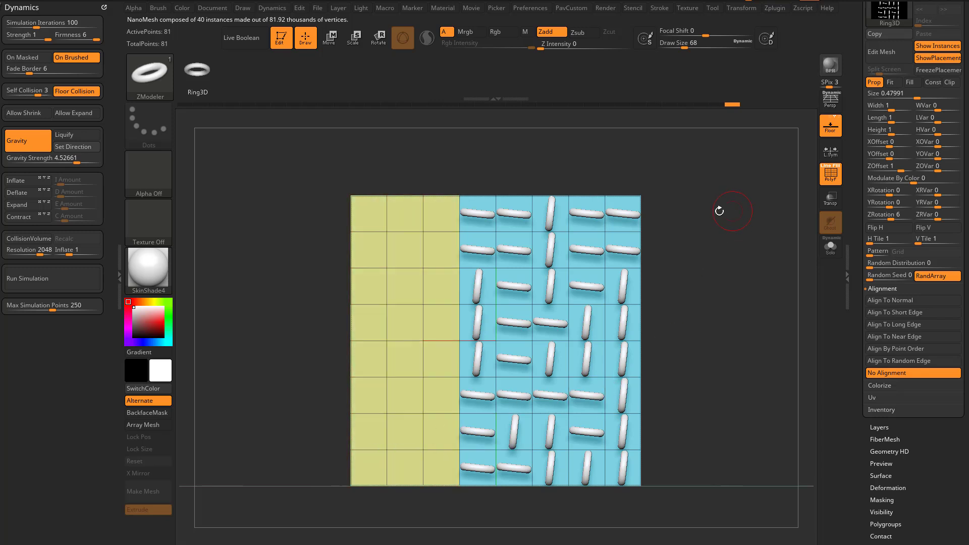
Isolate the plane's two rightmost columns, assign them a new polygroup, and show the whole plane again
key("ctrl+shift")
left_click_drag(720, 158, 563, 524, "ctrl+shift")
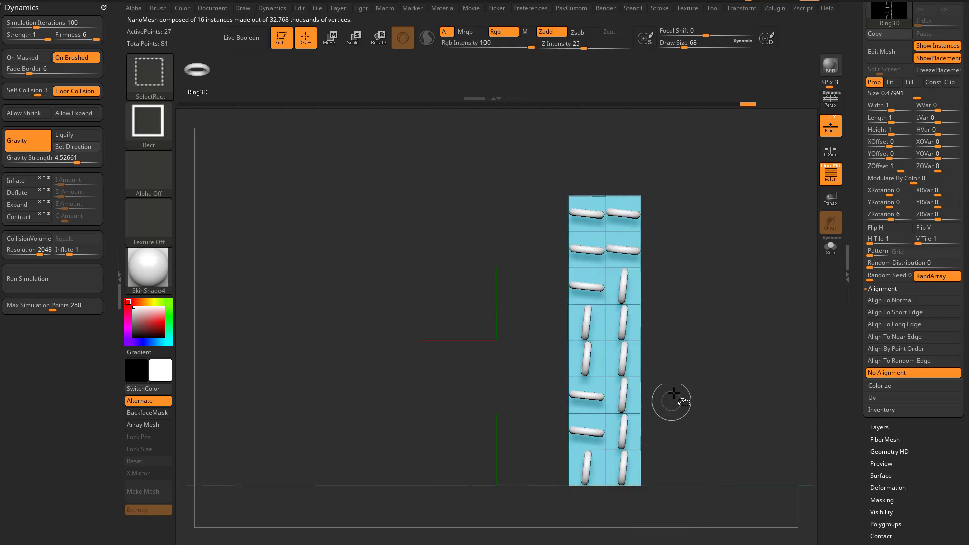
key("ctrl")
left_click(724, 269, "ctrl+shift")
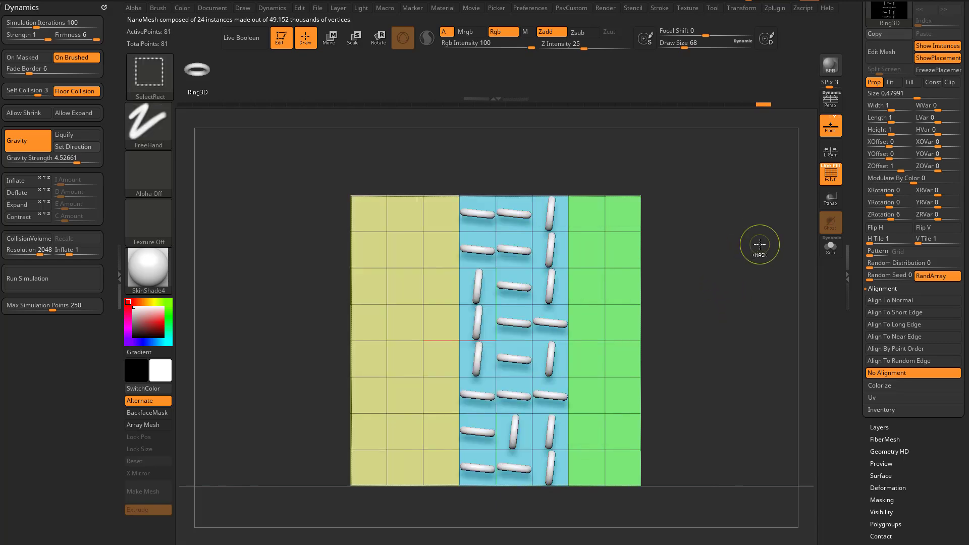
Insert a ring NanoMesh on the green polygroup with Polygroup All as target, at a size of about 0.41 and Z rotation -50
left_click_drag(751, 251, 765, 227)
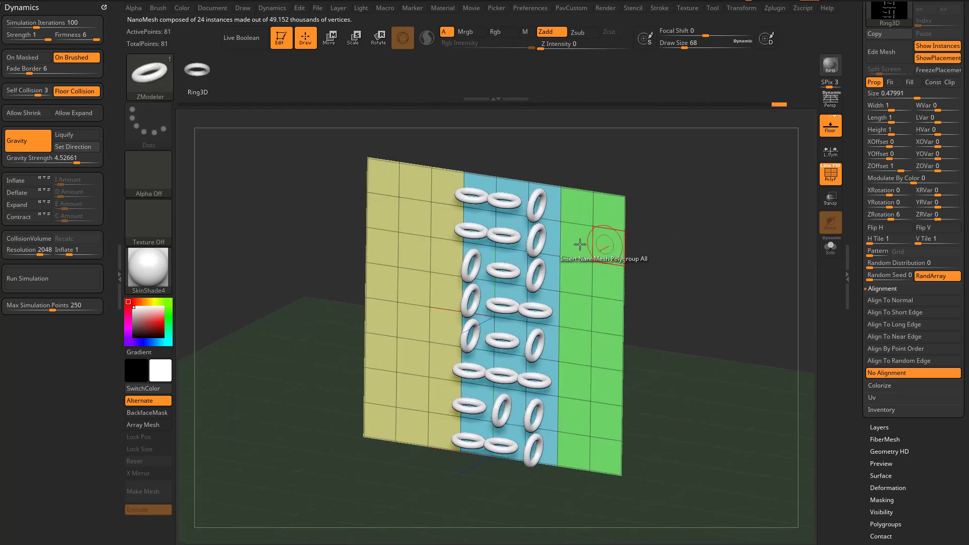
key("space")
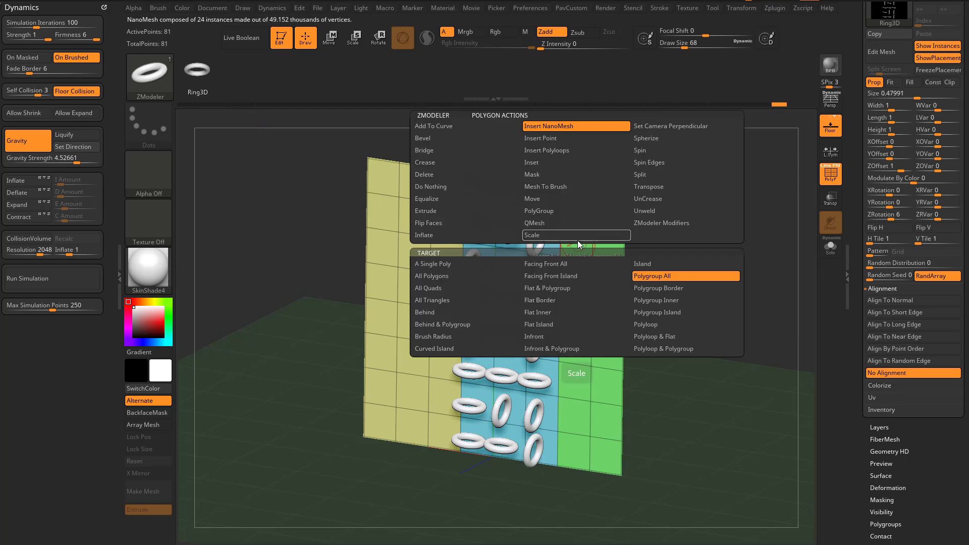
left_click(650, 275)
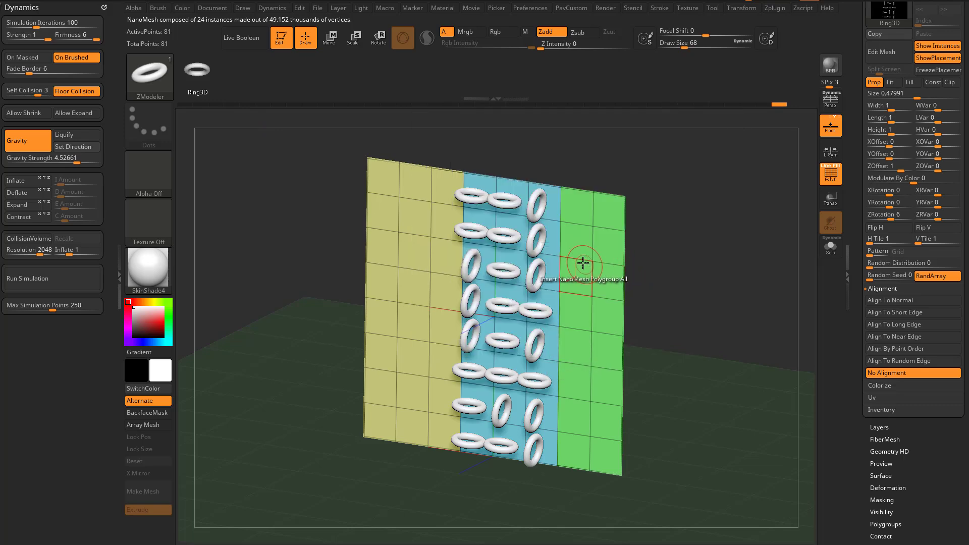
left_click_drag(580, 265, 604, 271)
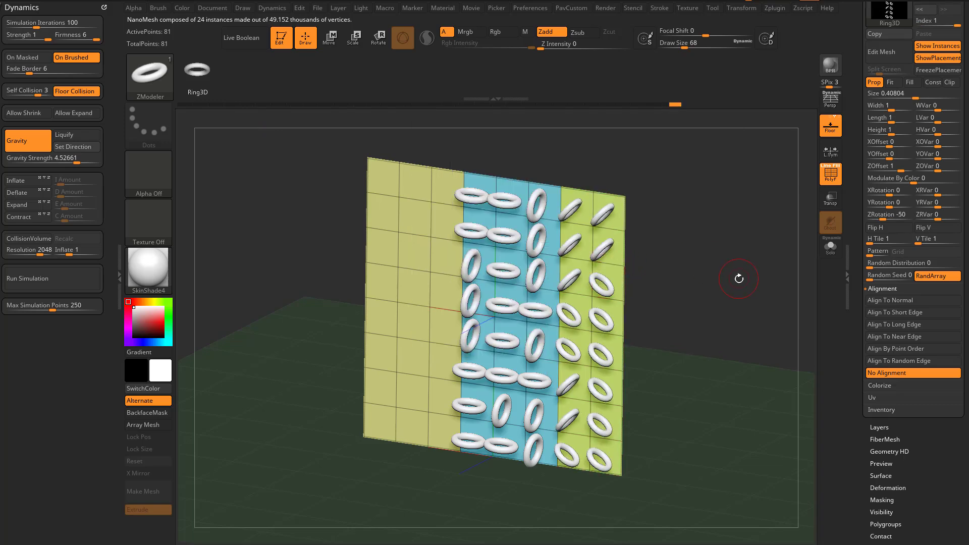
Replace the ring NanoMesh on the green polygroup with Helix3D at a size of about 0.47 and Z rotation -14
key("ctrl+z")
key("F1")
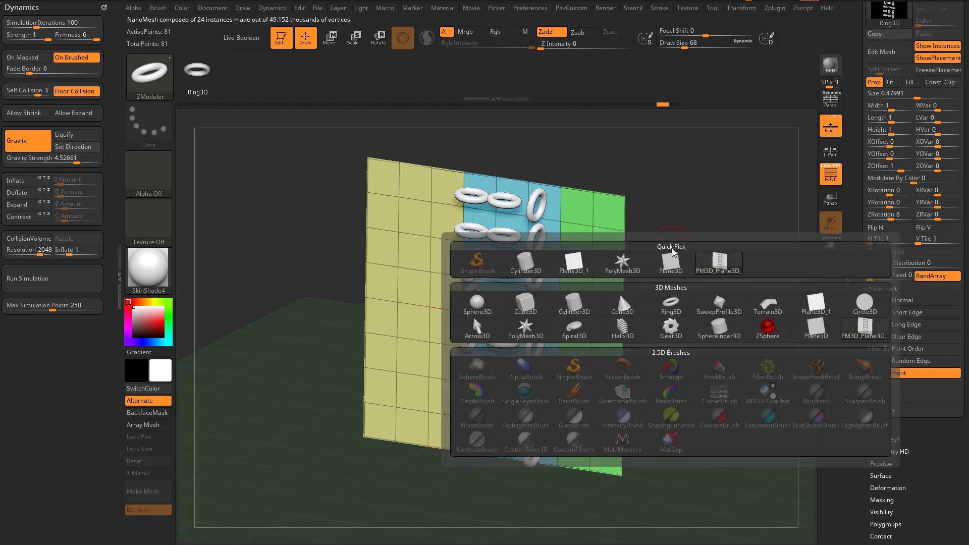
left_click(621, 328)
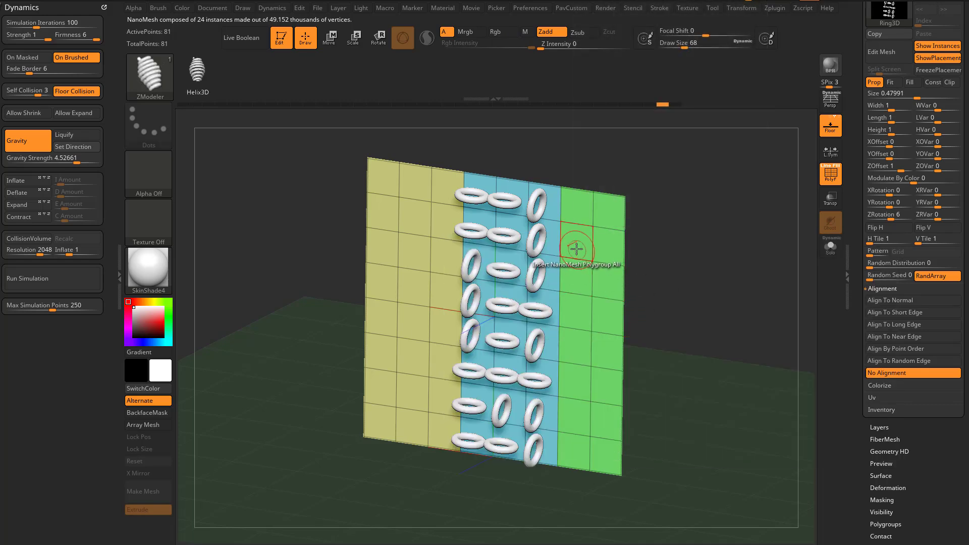
Insert a Gear3D NanoMesh on the yellow polygroup at a size of about 0.36 and Z rotation -25
right_click(410, 220)
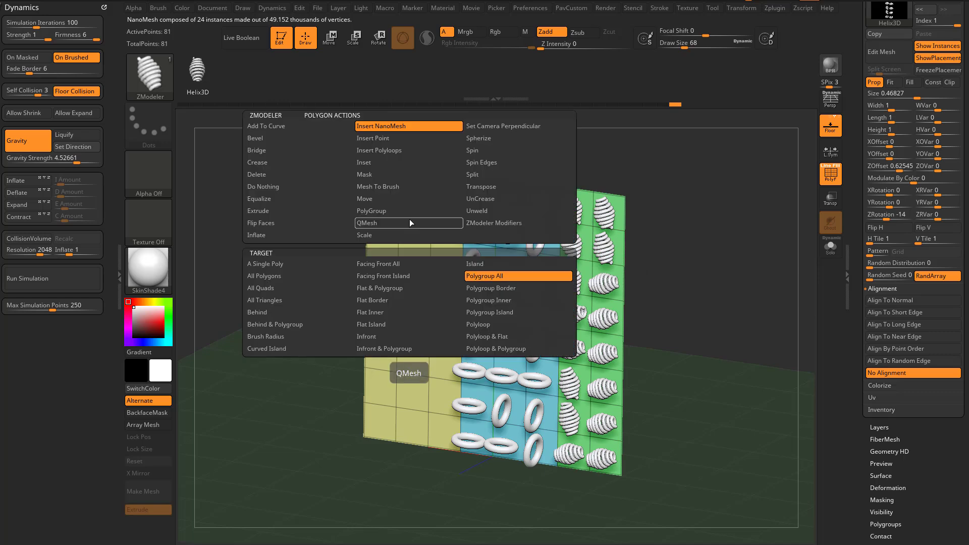
left_click(412, 220)
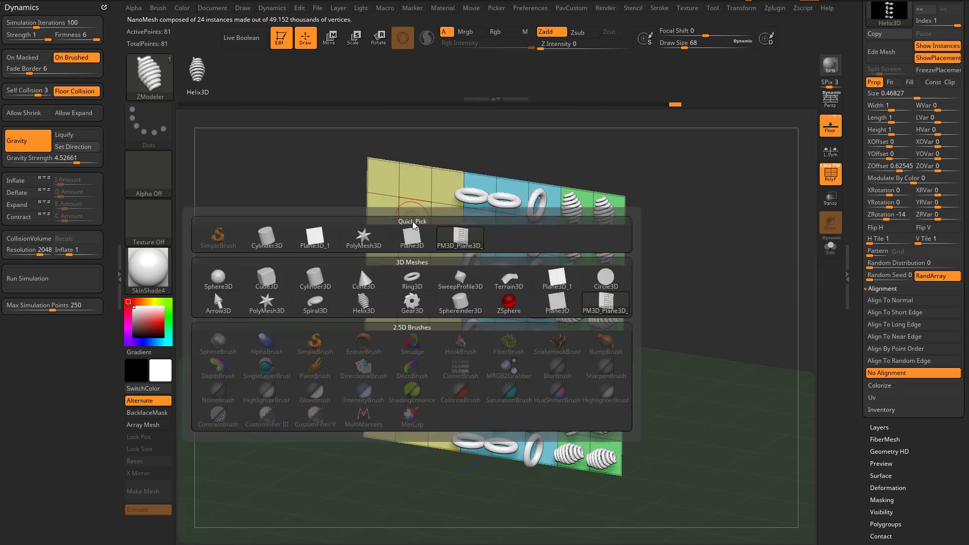
left_click(360, 267)
left_click_drag(415, 230, 416, 249)
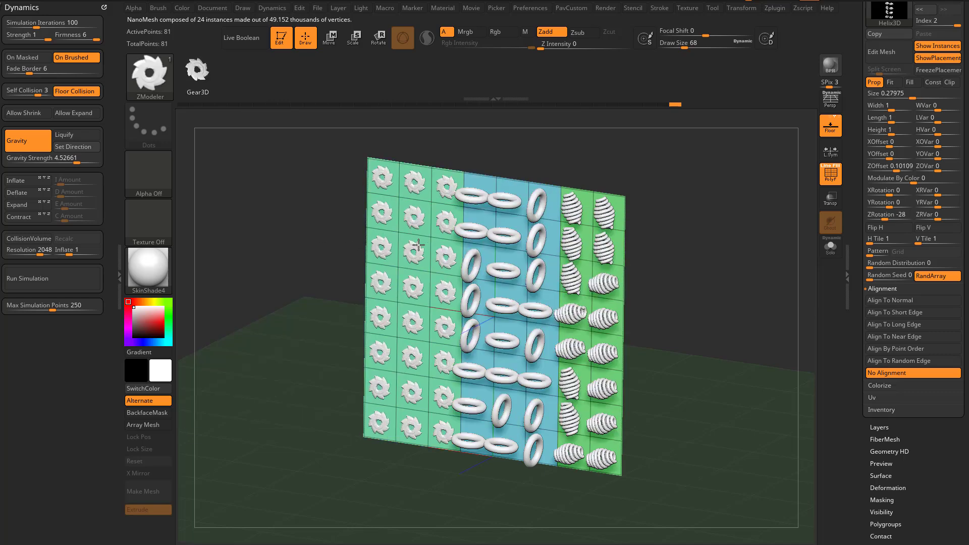
Add an Arrow3D NanoMesh on top of the gears in the same polygroup, at a size of about 0.35 and Z rotation -32
left_click_drag(682, 227, 712, 214)
key("space")
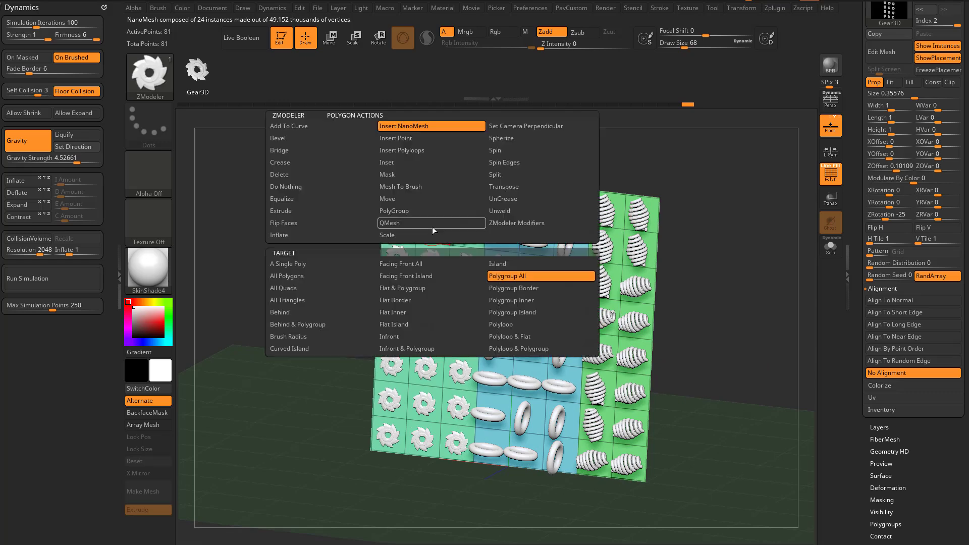
left_click(433, 226)
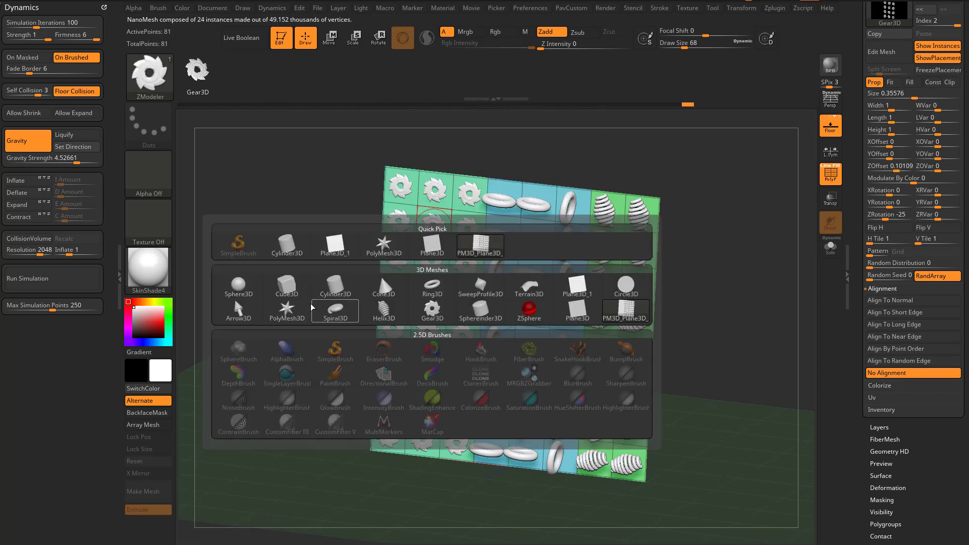
left_click(238, 311)
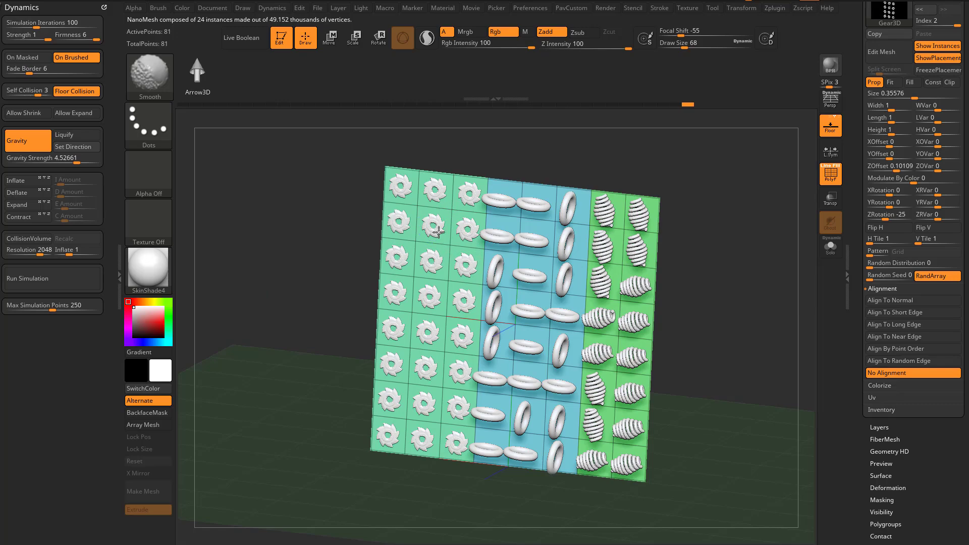
mouse_move(433, 225)
left_mouse_down()
mouse_move(446, 258)
mouse_move(442, 248)
left_mouse_up()
left_click_drag(703, 240, 679, 253)
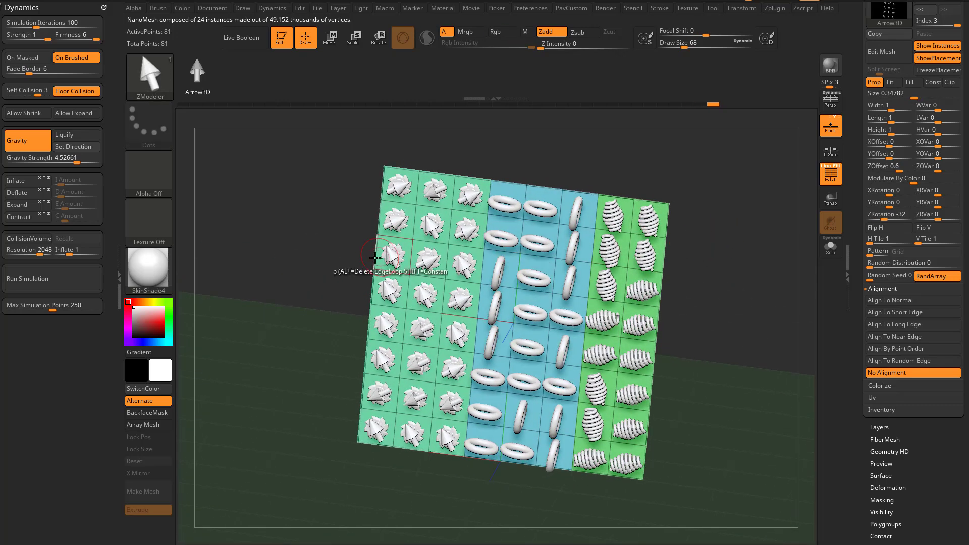
Pull the plane's gear-and-arrow edge outward with the Move brush and undo the deformation
key("b")
key("m")
key("v")
mouse_move(390, 248)
left_mouse_down()
mouse_move(358, 231)
mouse_move(378, 242)
mouse_move(275, 290)
left_mouse_up()
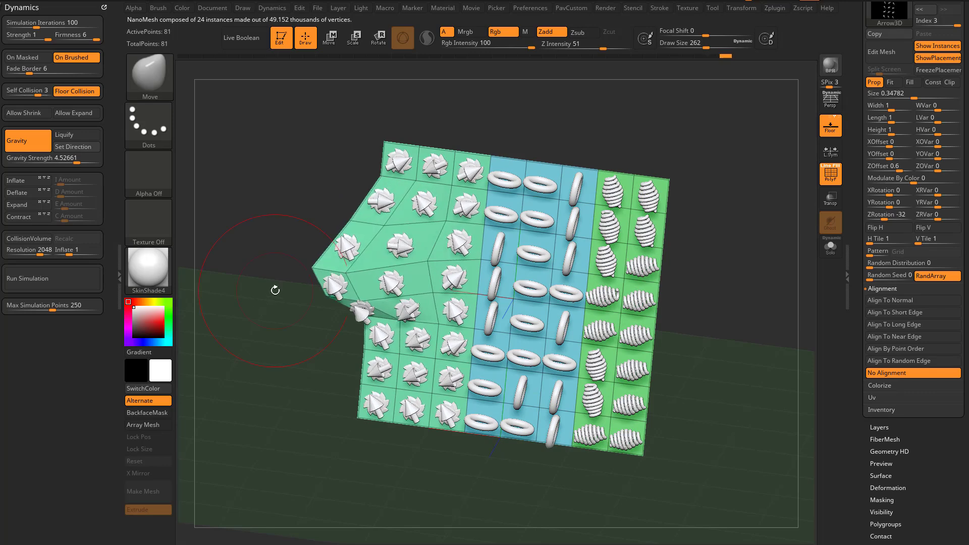
key("ctrl+z")
Go through the NanoMesh index entries for the ring, helix and arrow, and preview the arrow instances
left_click_drag(690, 232, 719, 233, "alt")
left_click_drag(857, 167, 856, 171)
scroll(856, 170, "up", 5)
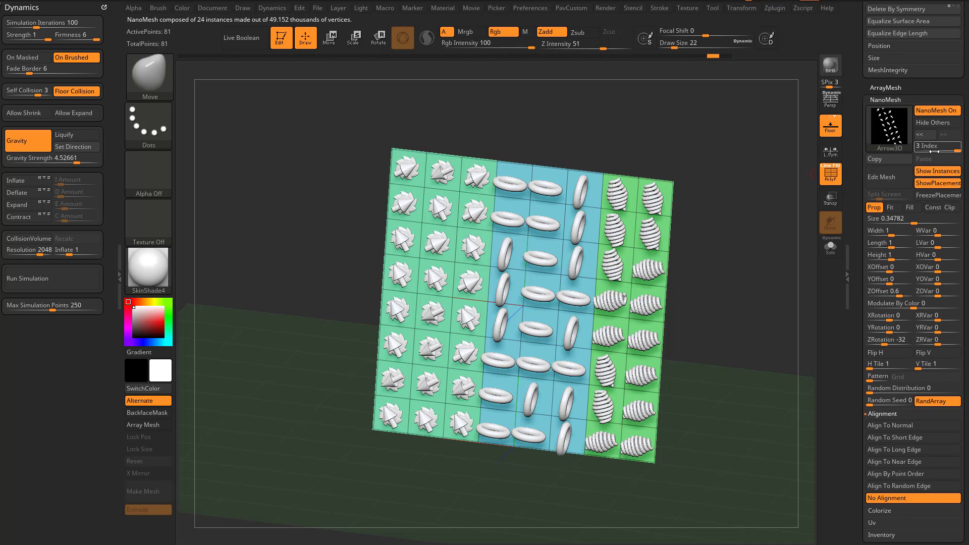
left_click_drag(953, 146, 922, 146)
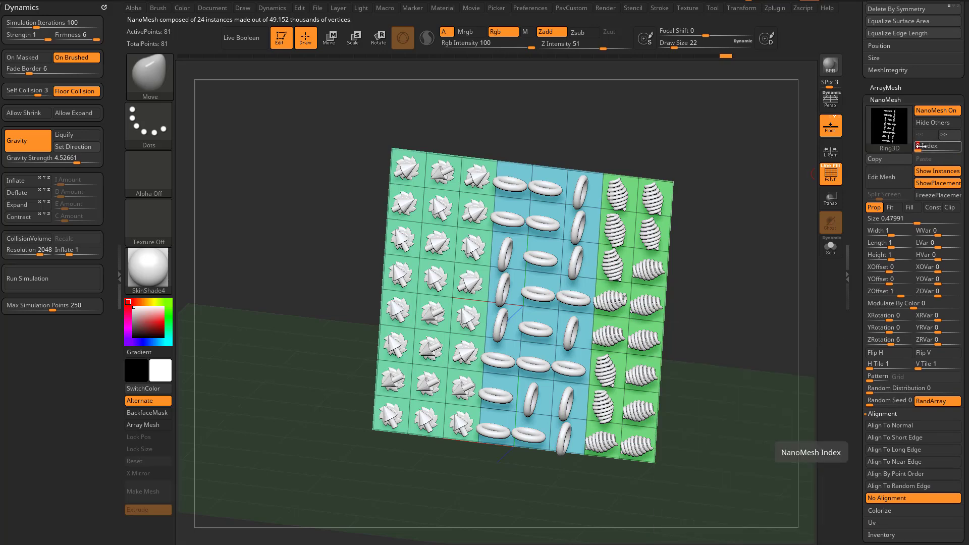
left_click_drag(921, 146, 925, 146)
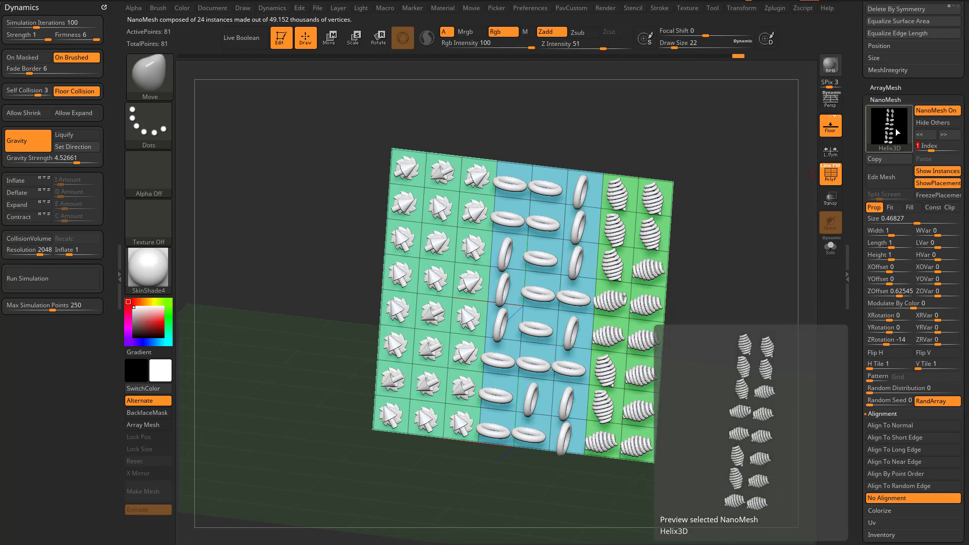
left_click_drag(934, 146, 957, 150)
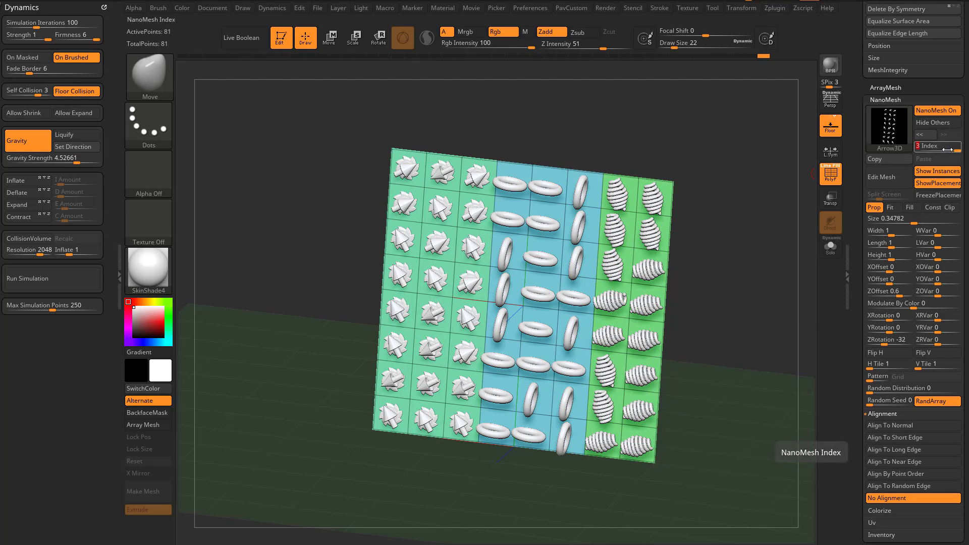
mouse_move(886, 137)
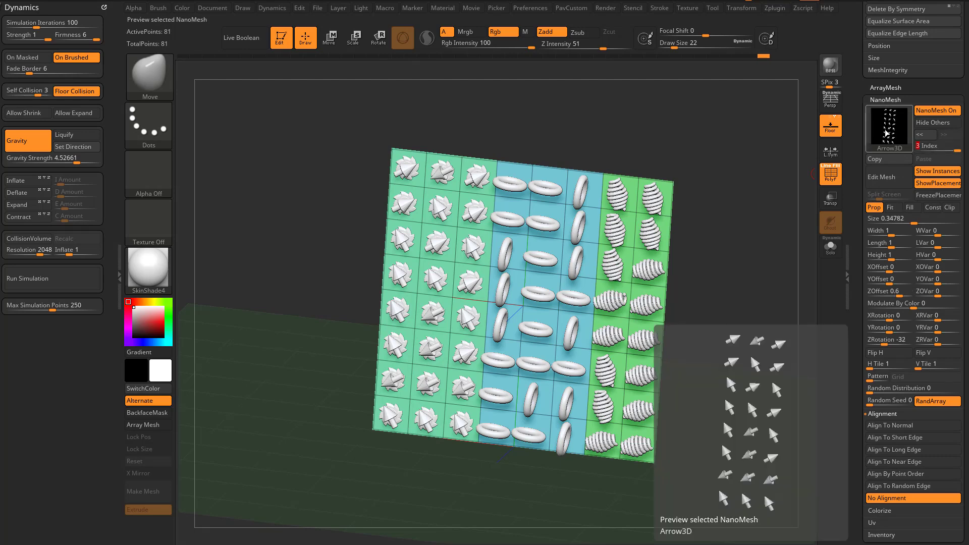
Set the arrow NanoMesh's width to about 1.02 and Z rotation to 180, and align its instances to the normal
scroll(893, 192, "down", 2)
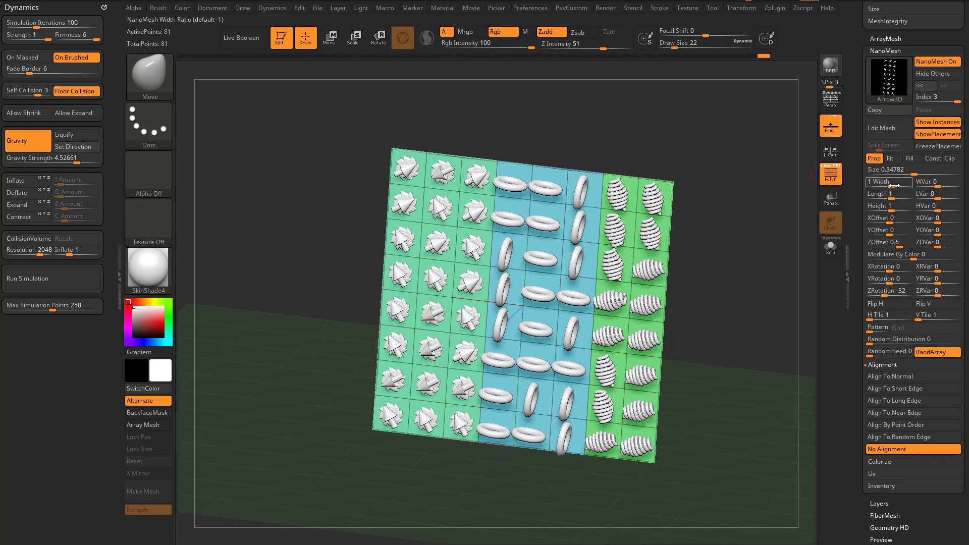
left_click_drag(888, 185, 890, 187)
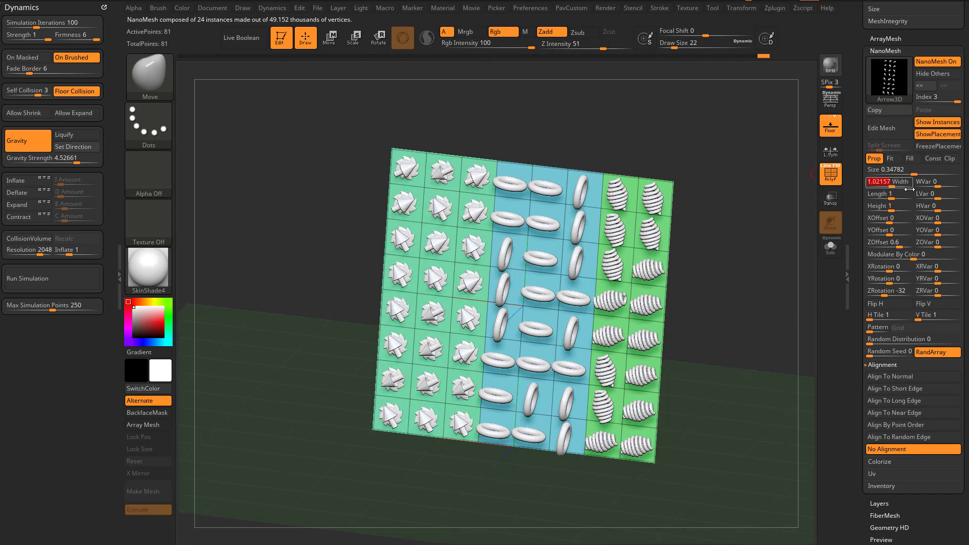
left_click_drag(889, 292, 910, 299)
left_click(900, 376)
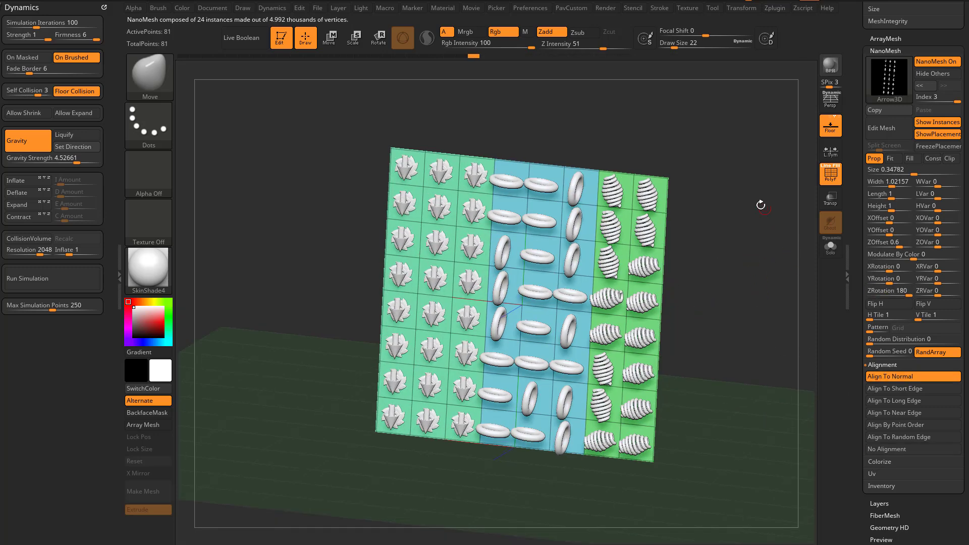
Convert all the plane's NanoMeshes to real geometry at once with Convert BPR To Geo
key("bracketright")
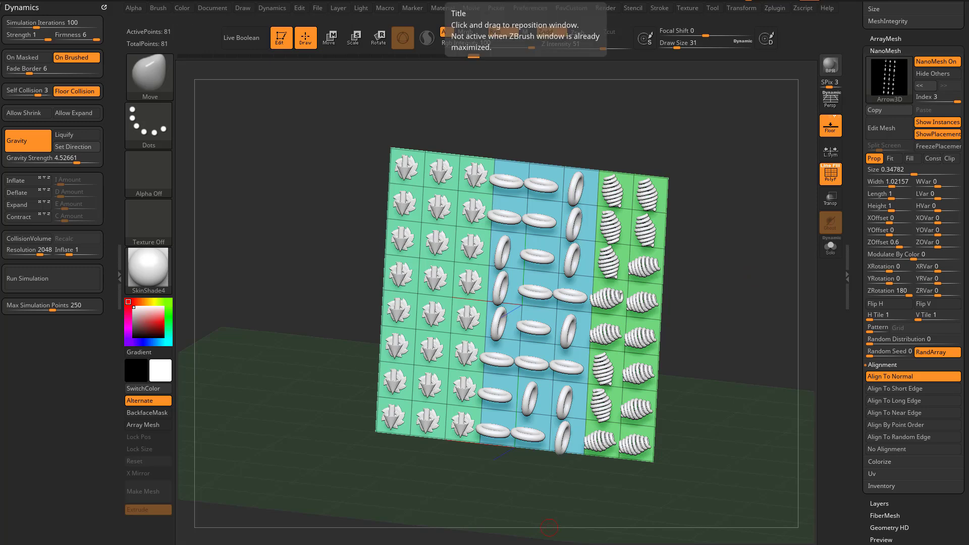
left_click_drag(855, 208, 843, 373)
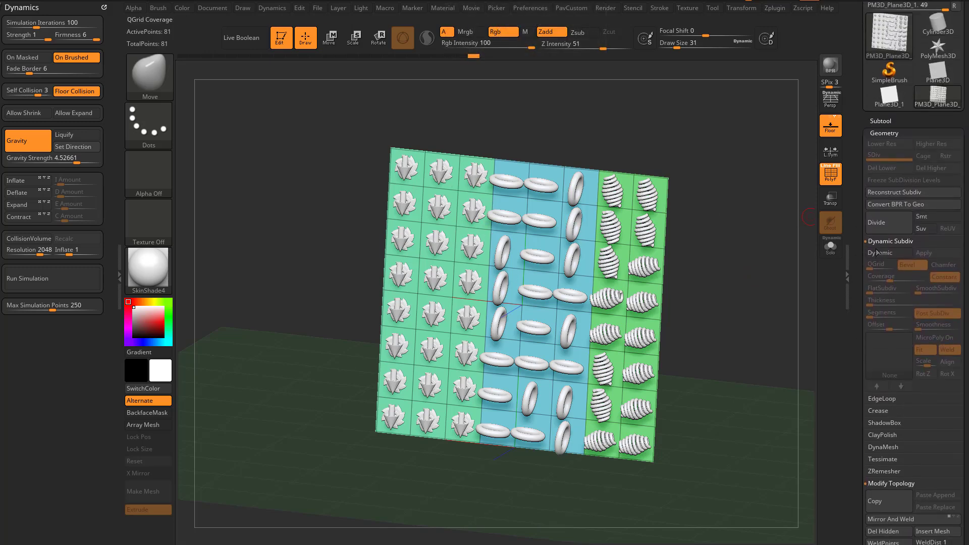
left_click(895, 205)
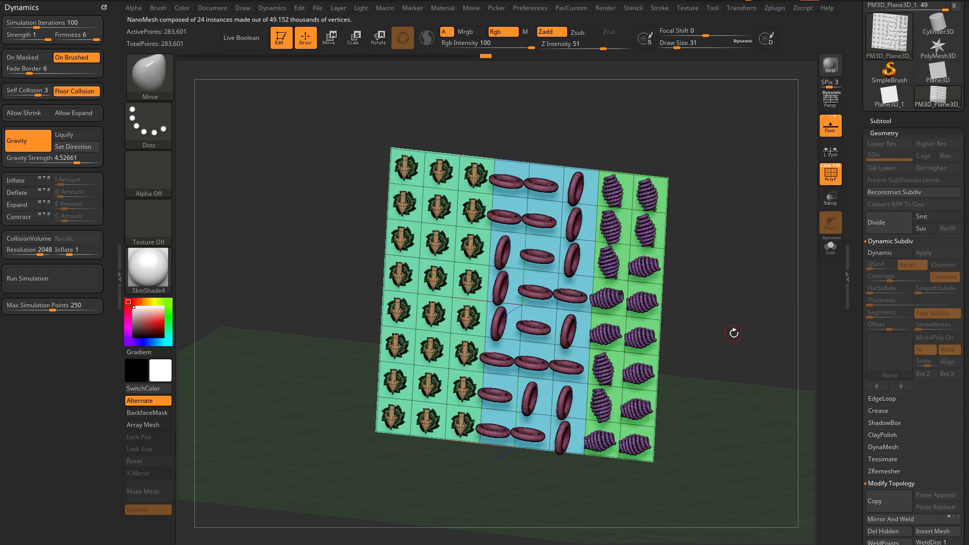
mouse_move(736, 331)
left_mouse_down()
mouse_move(699, 340)
mouse_move(752, 339)
mouse_move(769, 323)
left_mouse_up()
left_click_drag(852, 329, 861, 121)
Convert the arrow, gear, helix and ring NanoMeshes to real geometry one by one with One To Mesh
left_click(879, 295)
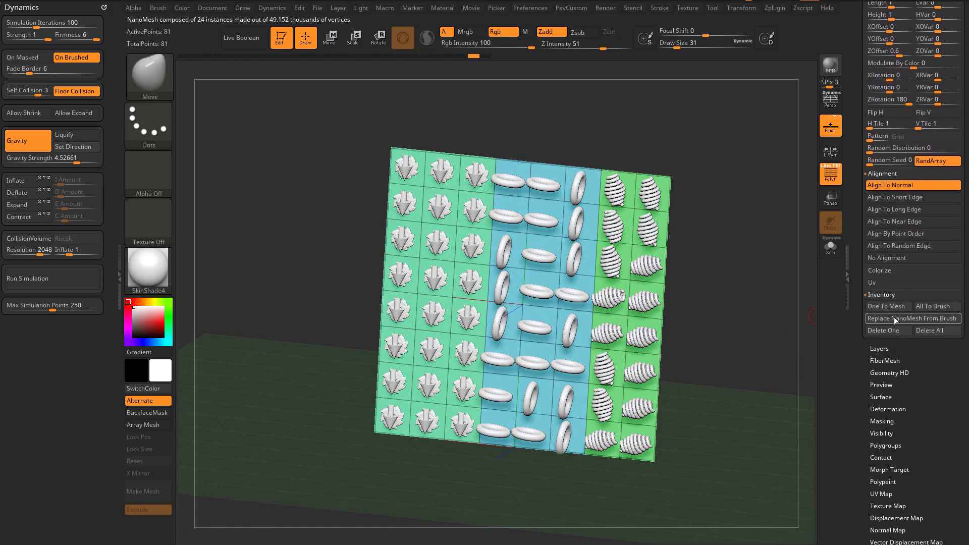
left_click(884, 306)
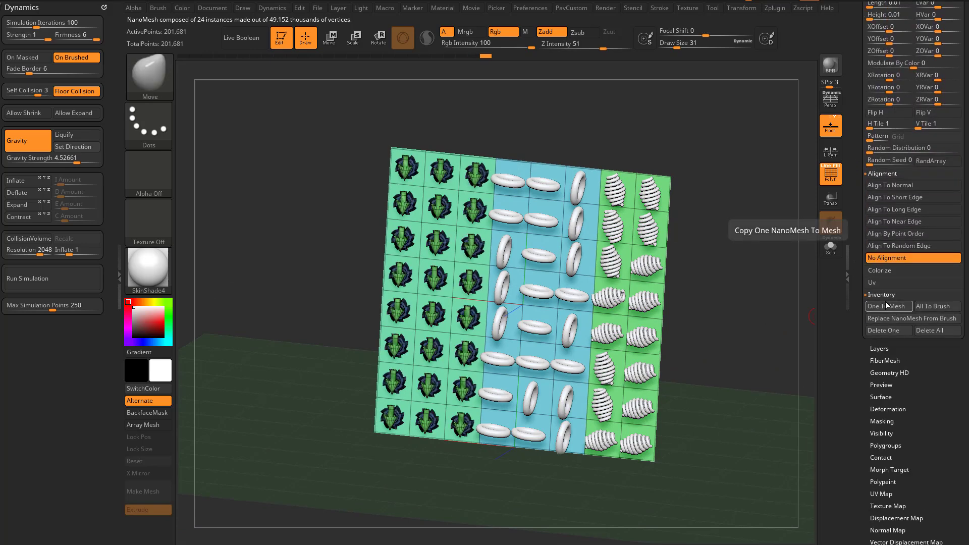
mouse_move(779, 310)
left_mouse_down()
mouse_move(716, 292)
mouse_move(789, 319)
left_mouse_up()
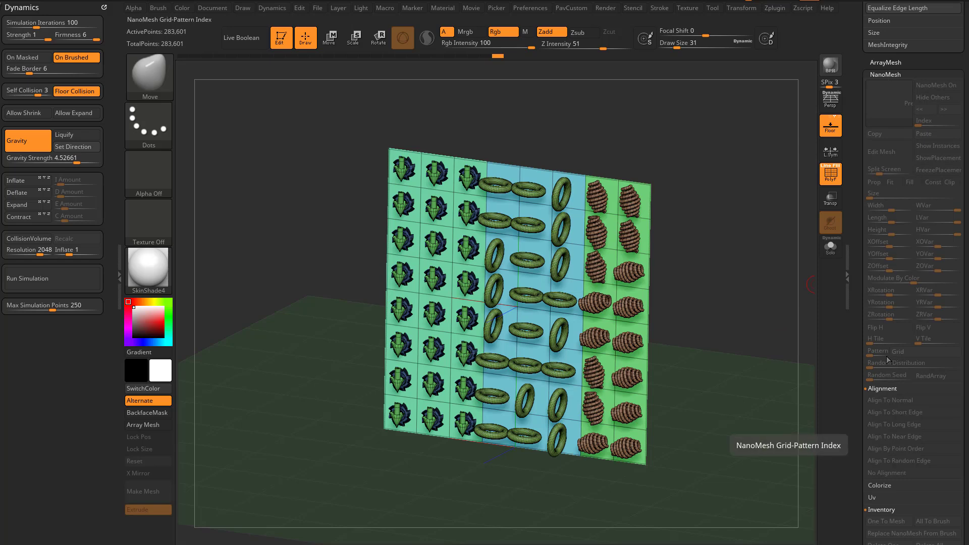
Isolate the bare plane from the converted objects and delete the hidden geometry
left_click_drag(701, 244, 704, 257)
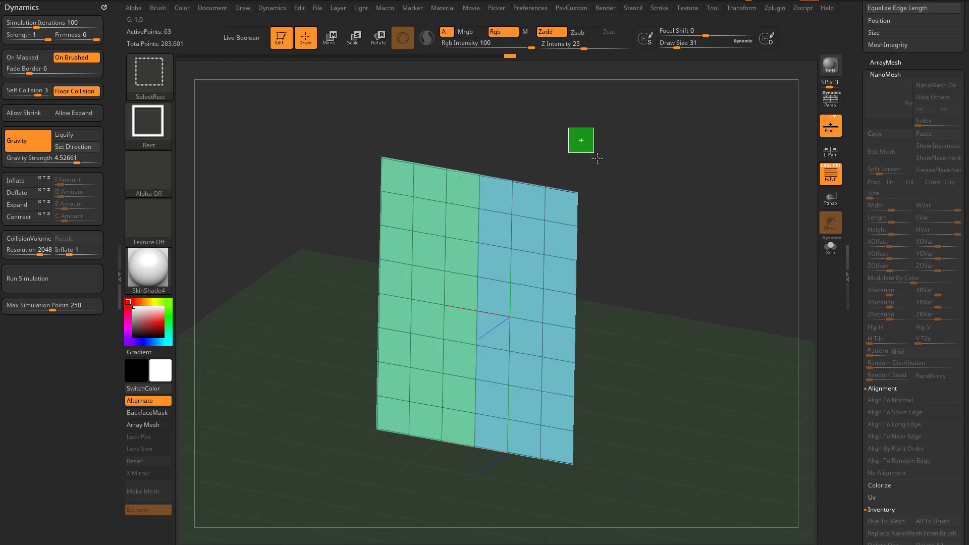
left_click(588, 192, "ctrl+shift")
left_click(585, 193, "ctrl+shift")
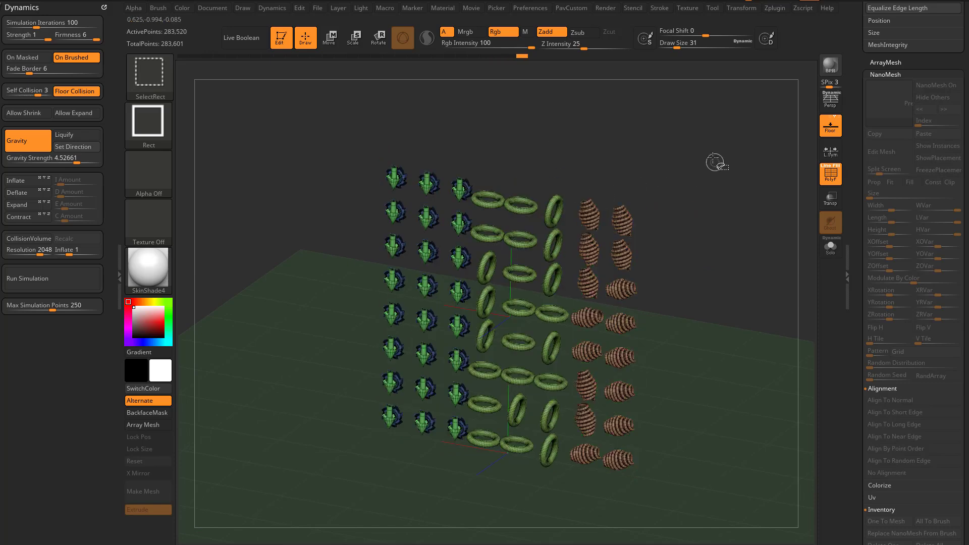
left_click(748, 211, "ctrl+shift")
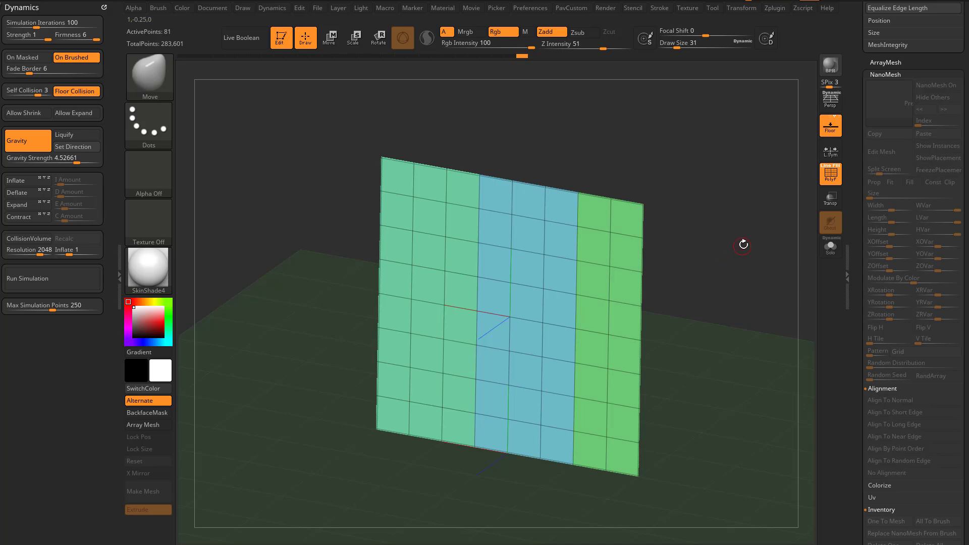
key("3")
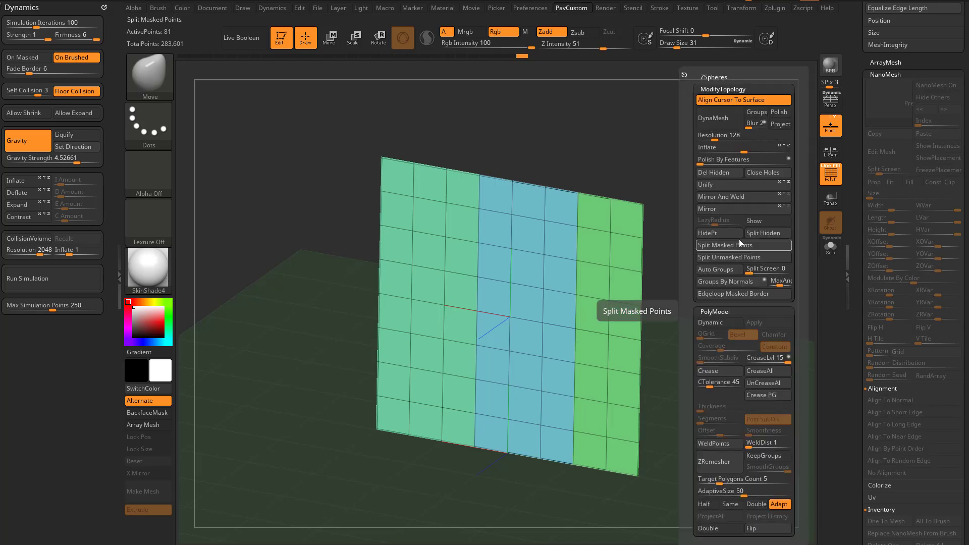
left_click(722, 173)
Switch to the PolyMesh3D star and initialize it as a QGrid plane with X, Y and Z resolution of 8
left_click_drag(852, 209, 849, 247)
left_click_drag(854, 333, 854, 432)
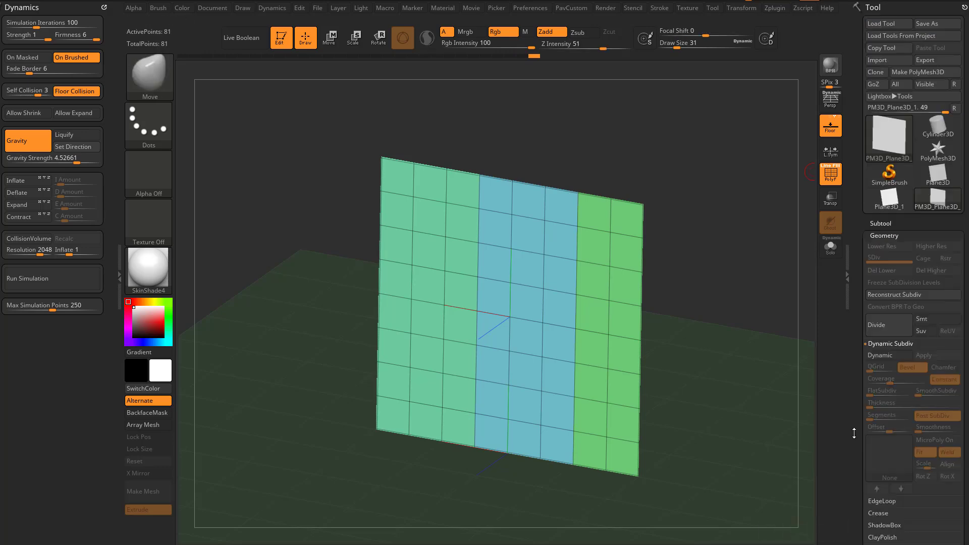
left_click(937, 151)
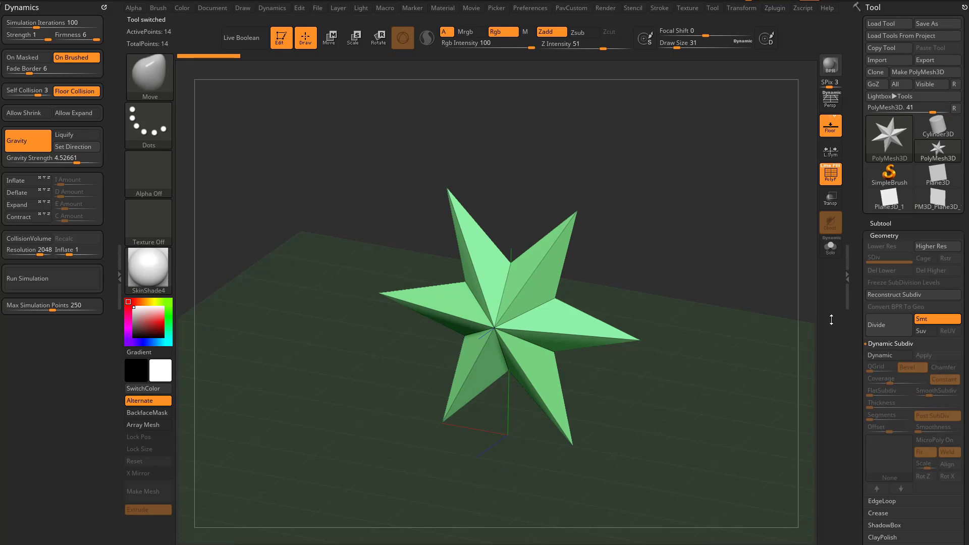
left_click_drag(856, 331, 863, 131)
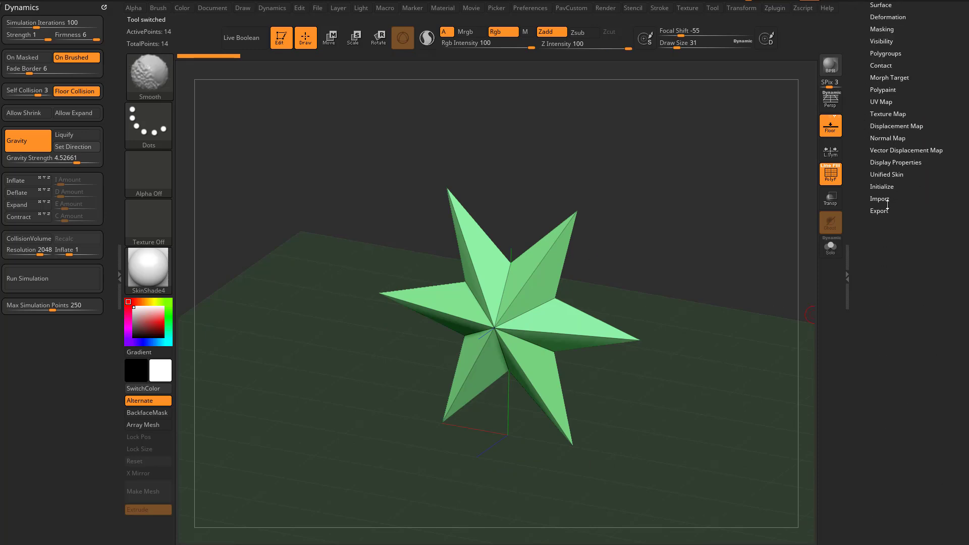
left_click(882, 186)
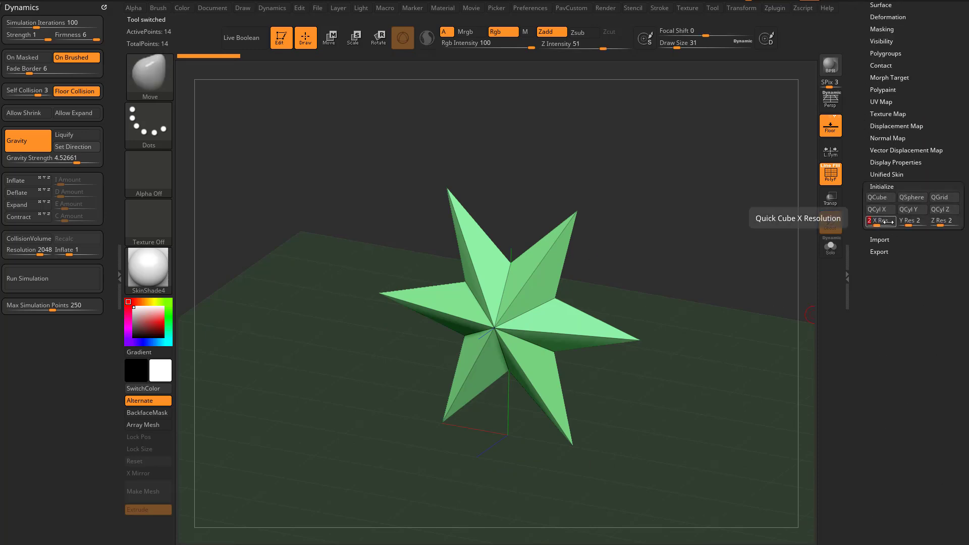
type("8")
key("Tab")
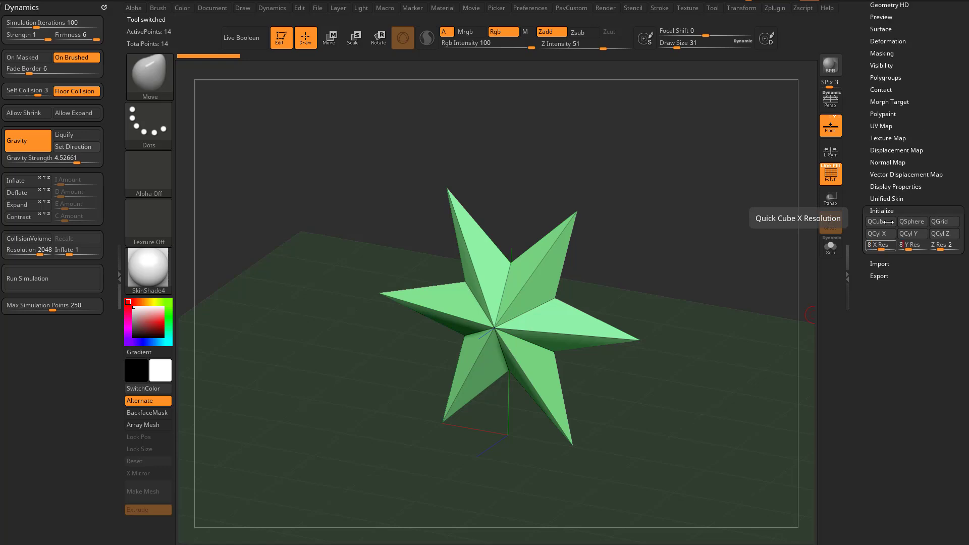
left_click(941, 221)
left_click_drag(716, 268, 795, 286)
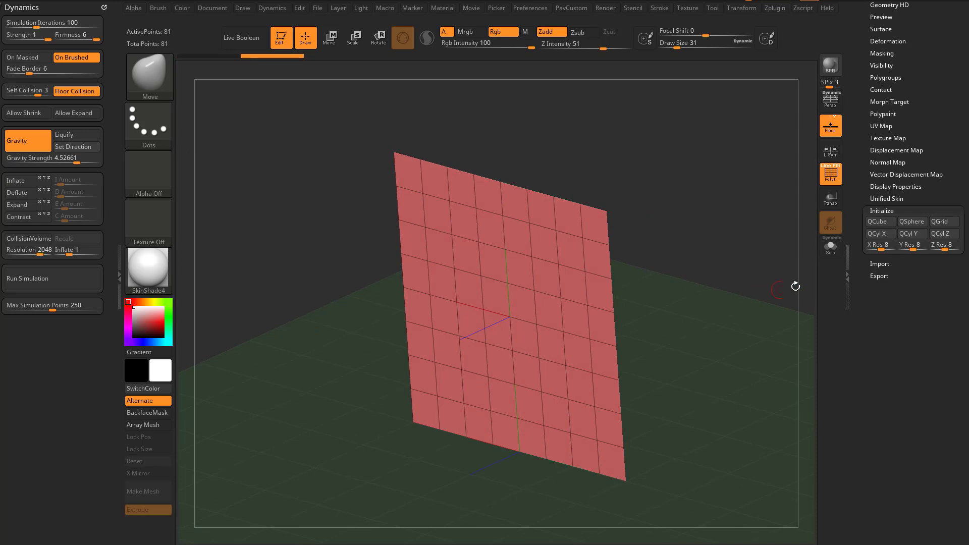
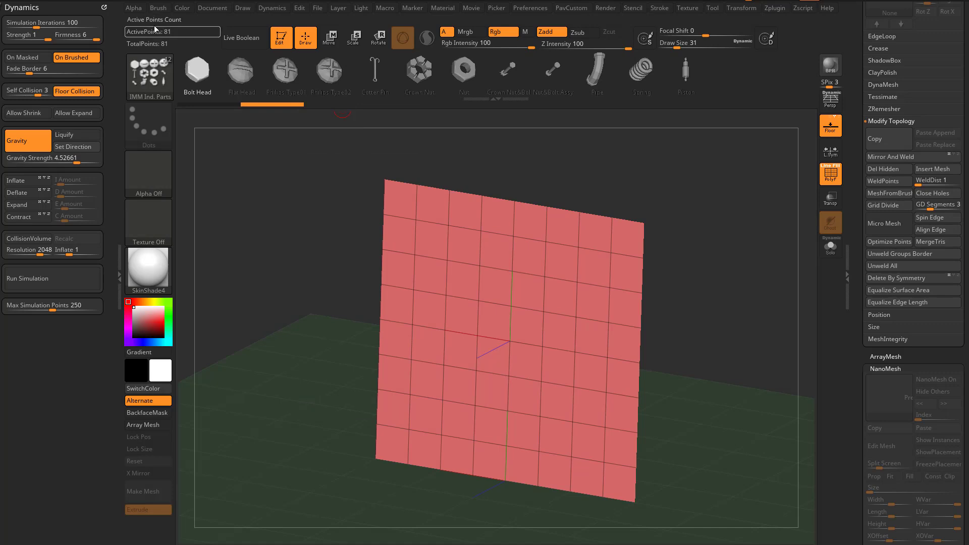
left_click(158, 8)
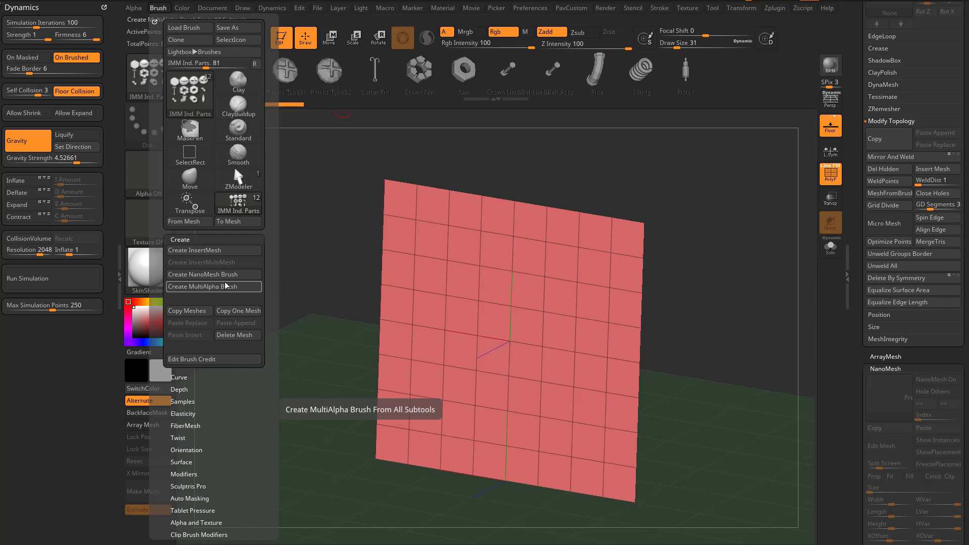
left_click(226, 286)
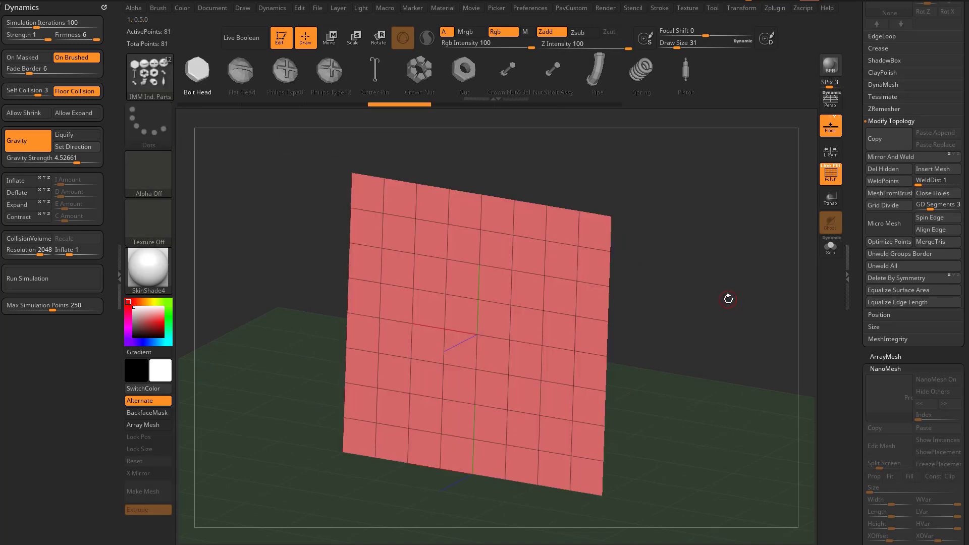
left_click(158, 8)
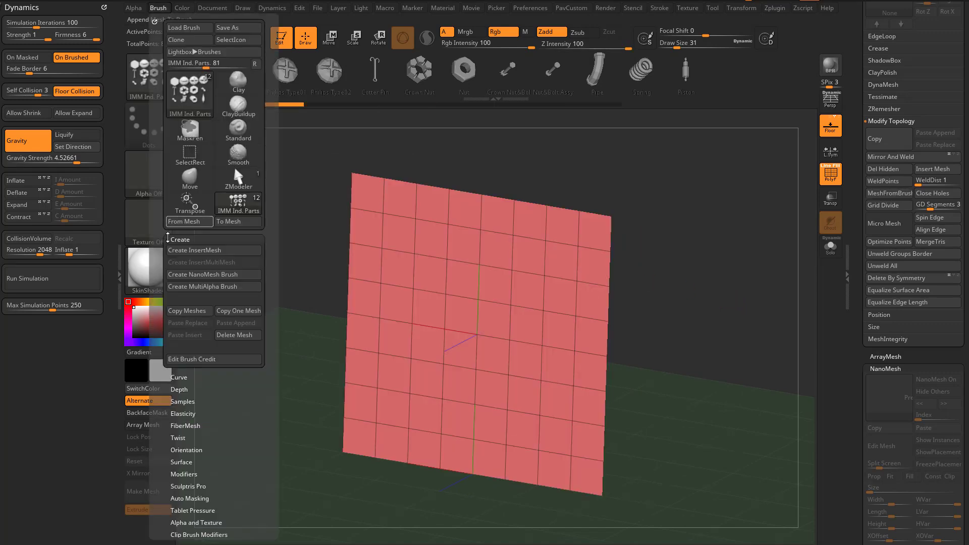
left_click(208, 276)
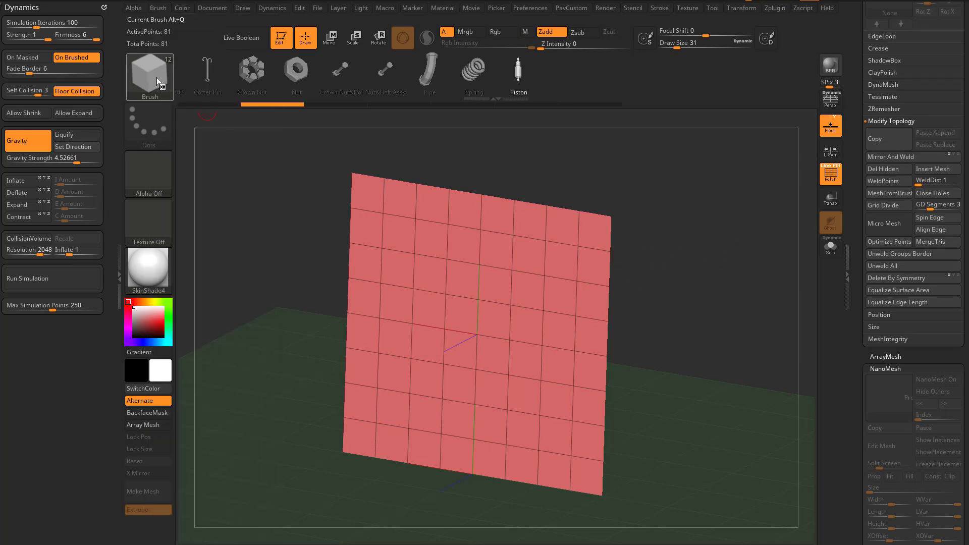
Insert the Bolt Head as a NanoMesh across the plane's whole polygroup with ZModeler, sized about 0.32
key("space")
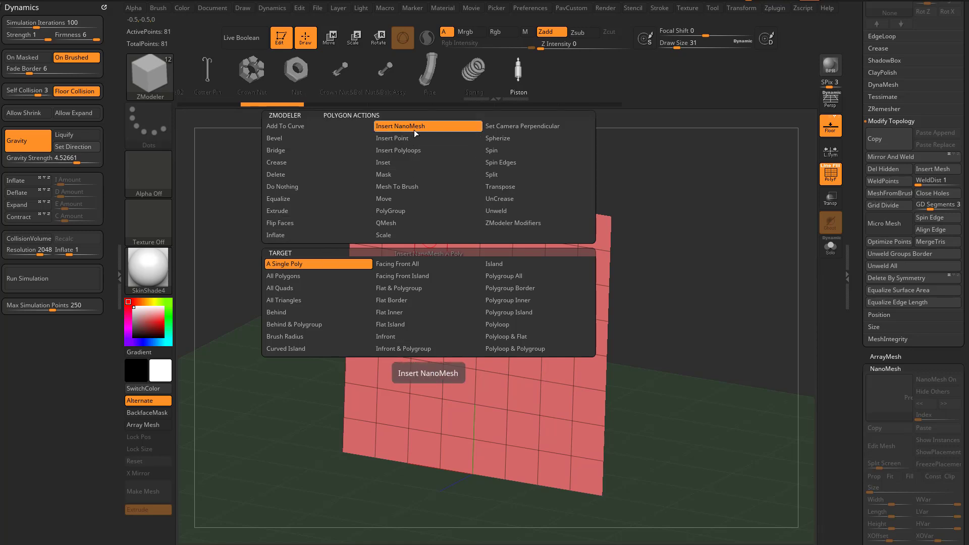
left_click(518, 275)
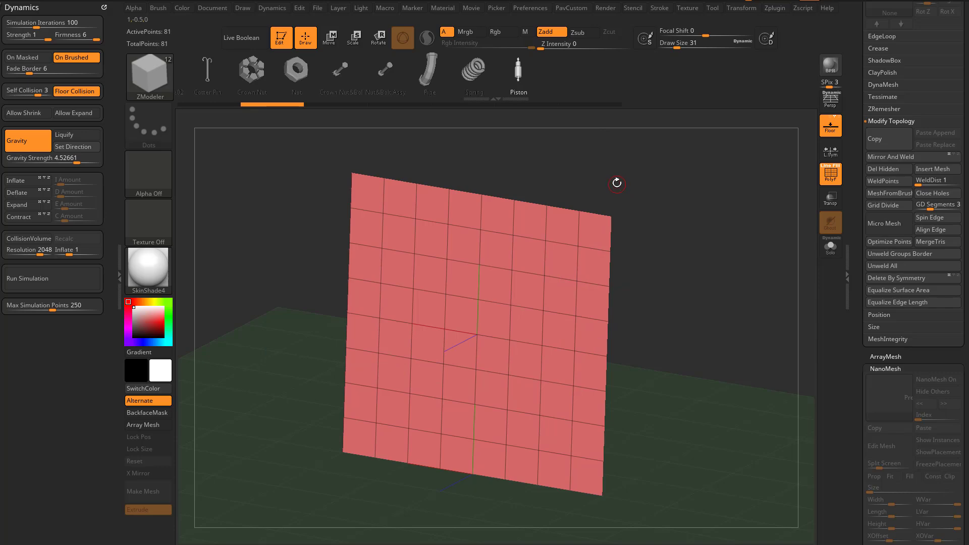
key("b")
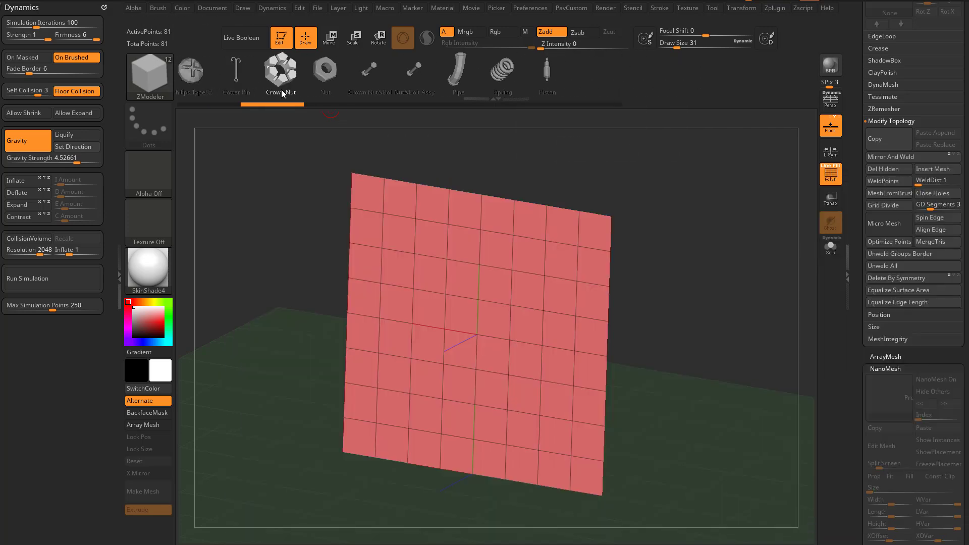
left_click_drag(703, 324, 657, 274)
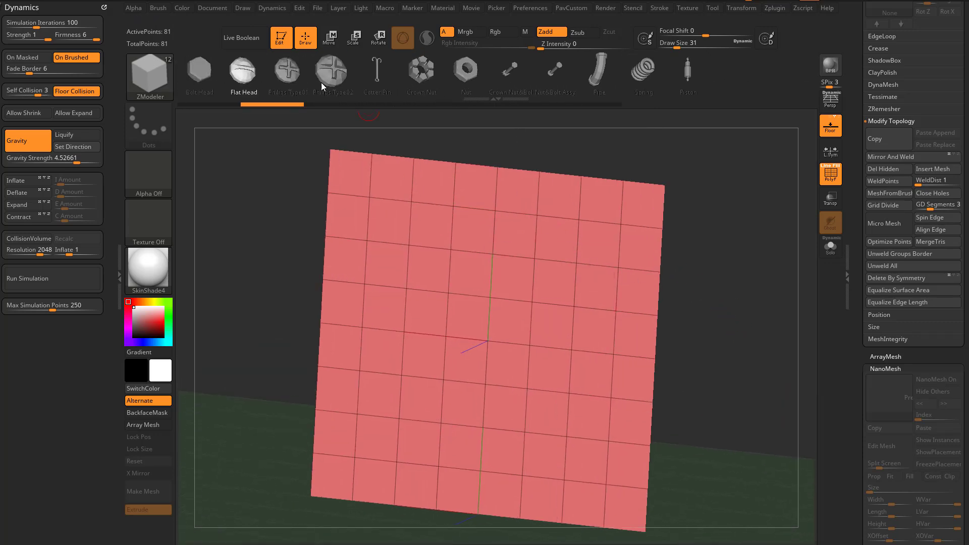
left_click(204, 69)
mouse_move(710, 257)
left_mouse_down("alt")
mouse_move(722, 244)
mouse_move(716, 250)
left_mouse_up("alt")
key("space")
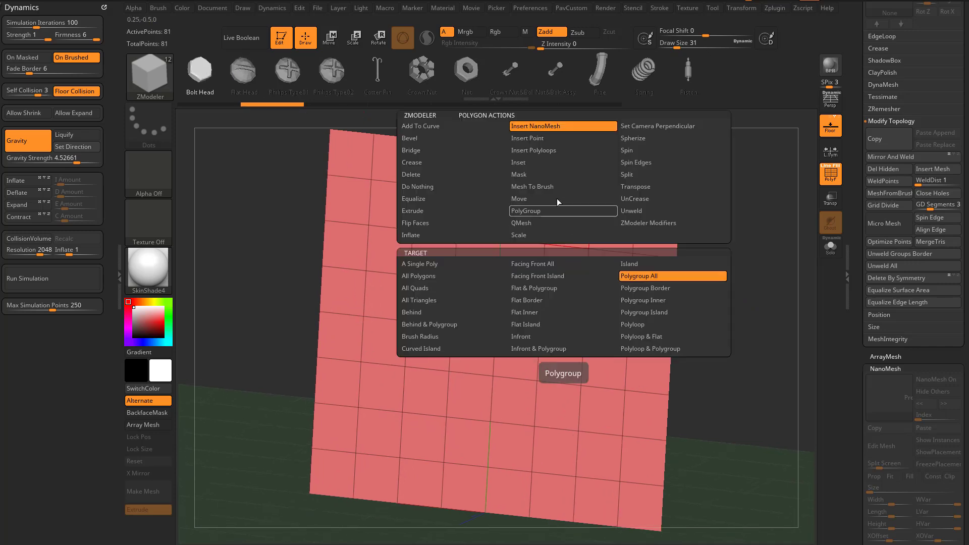
left_click(647, 277)
left_click(567, 225)
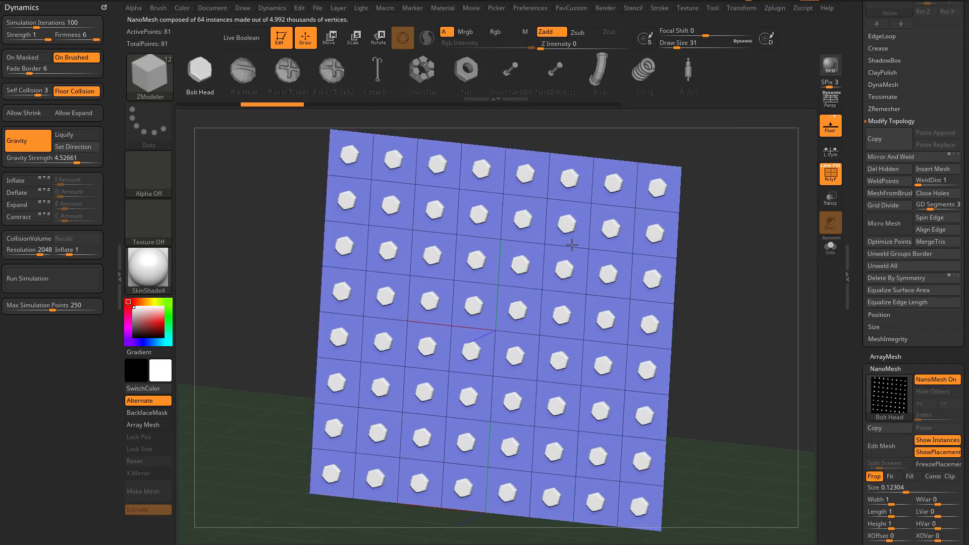
left_click_drag(751, 251, 770, 276, "shift")
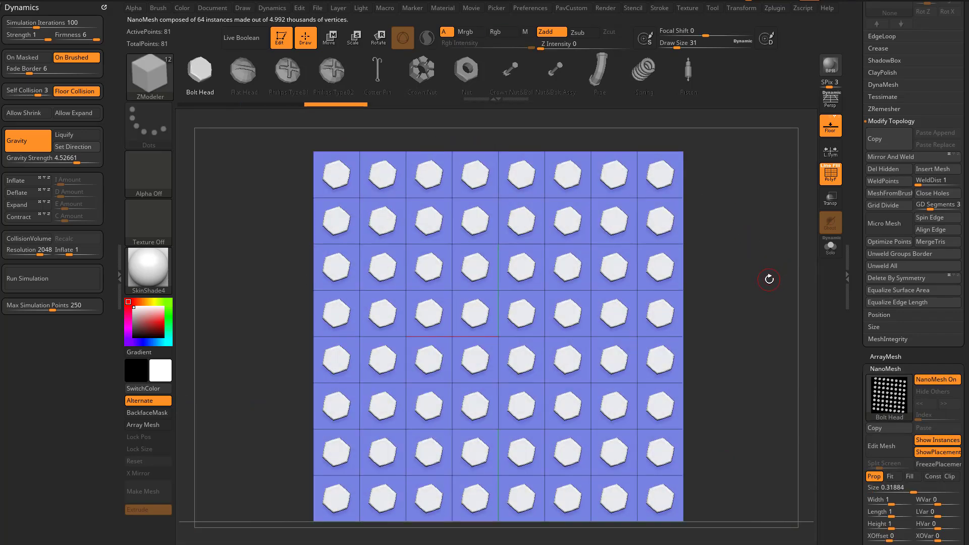
Set the Bolt Head NanoMesh's ZRotation to 180 and its Z rotation variation to 57
scroll(864, 297, "down", 10)
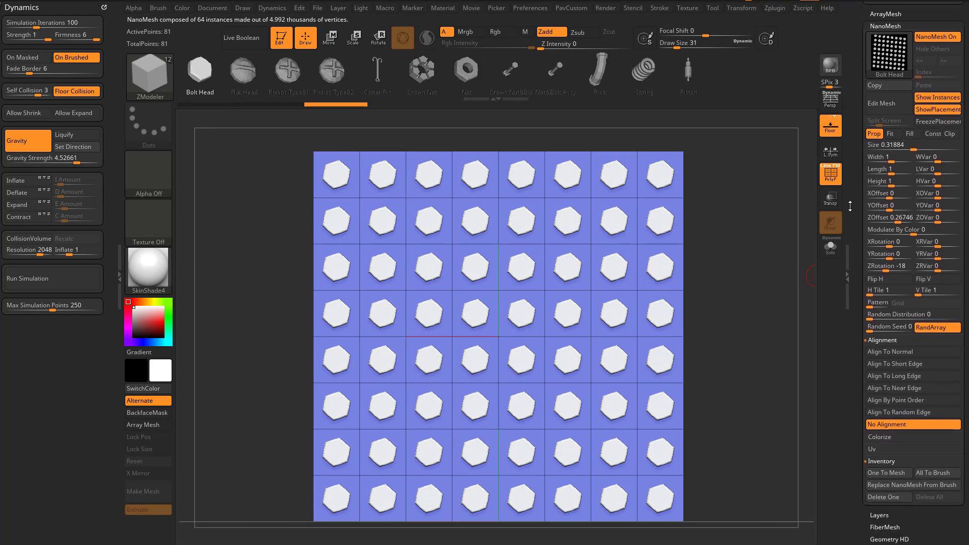
scroll(860, 242, "up", 2)
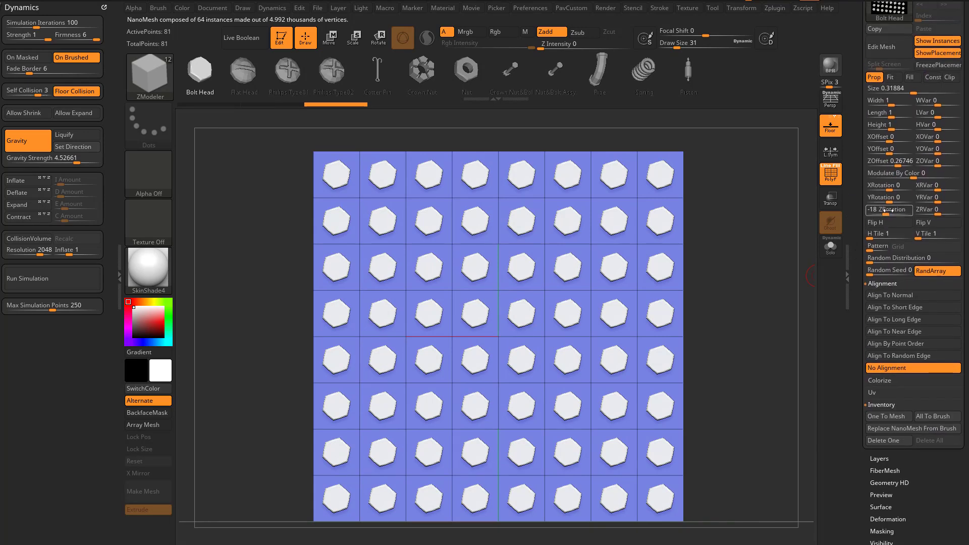
left_click_drag(884, 210, 952, 213)
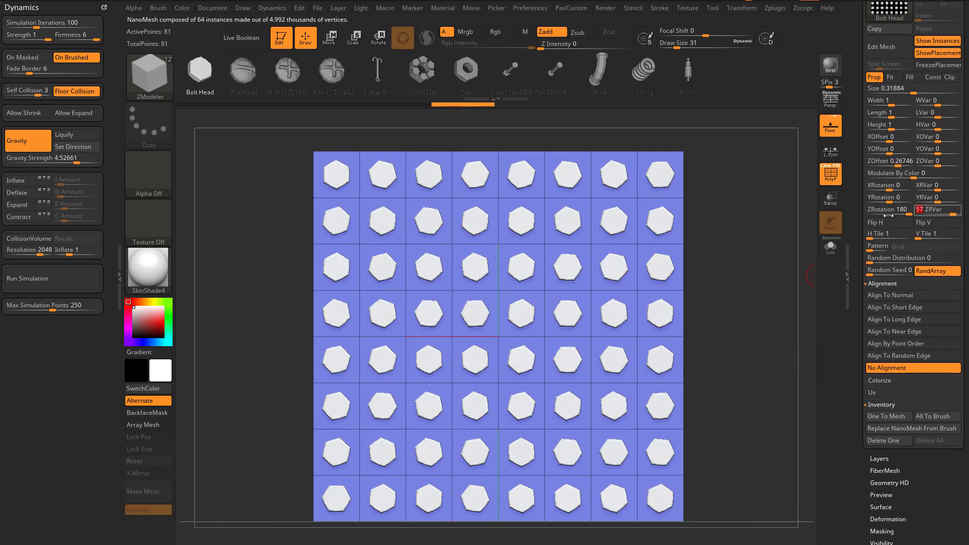
Tile the Bolt Head instances 3 by 3 on each polygon by setting H Tile and V Tile to 3
left_click(872, 248)
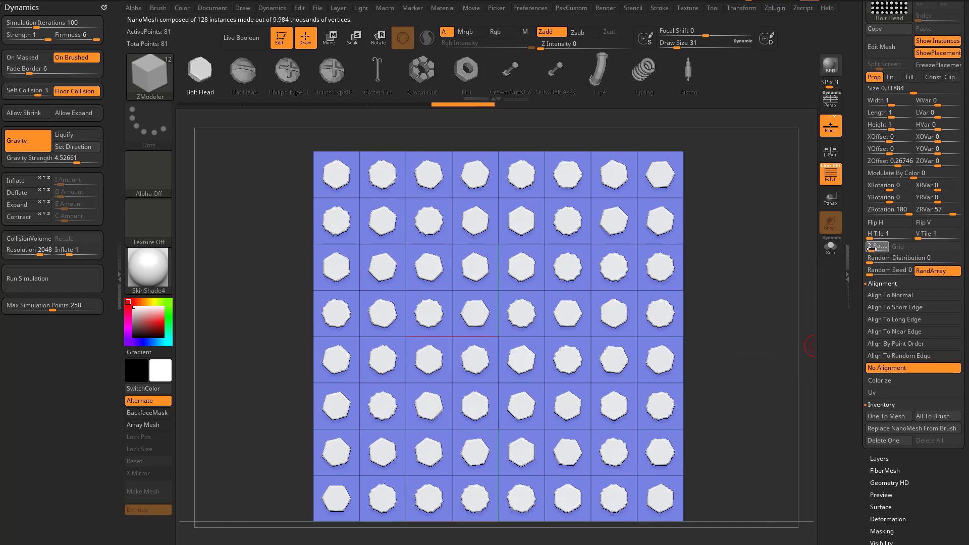
left_click_drag(870, 236, 871, 236)
type("3")
key("Tab")
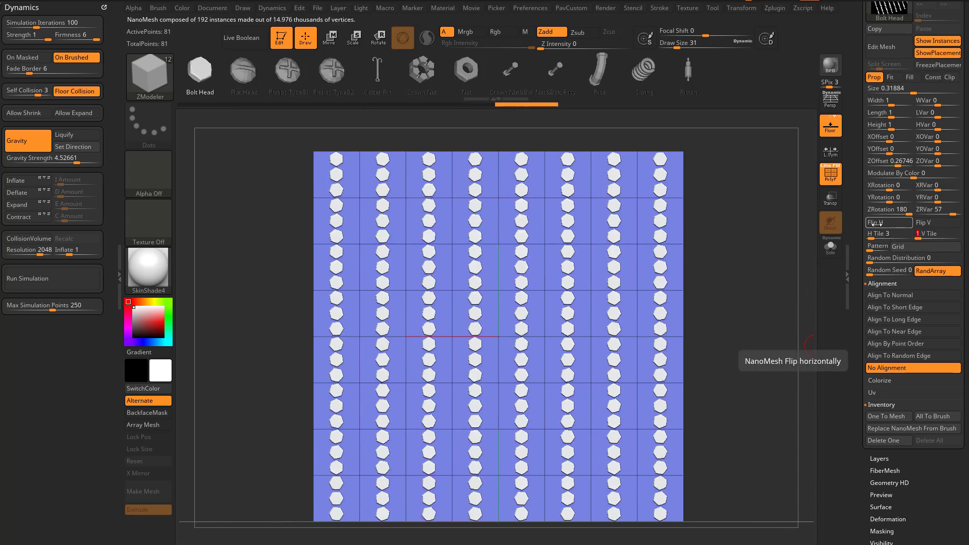
type("3")
key("Tab")
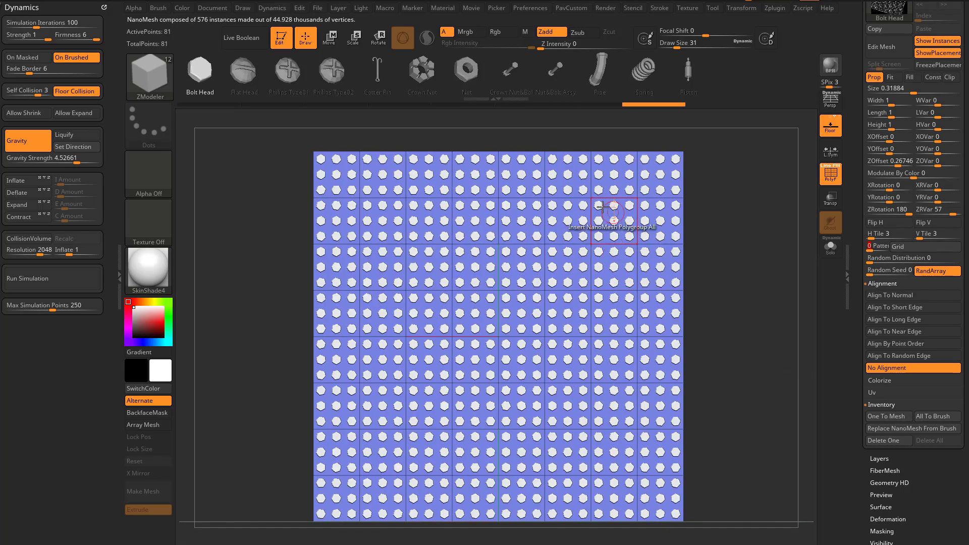
Change the Bolt Head NanoMesh's grid pattern to Border
right_click_drag(628, 197, 642, 264)
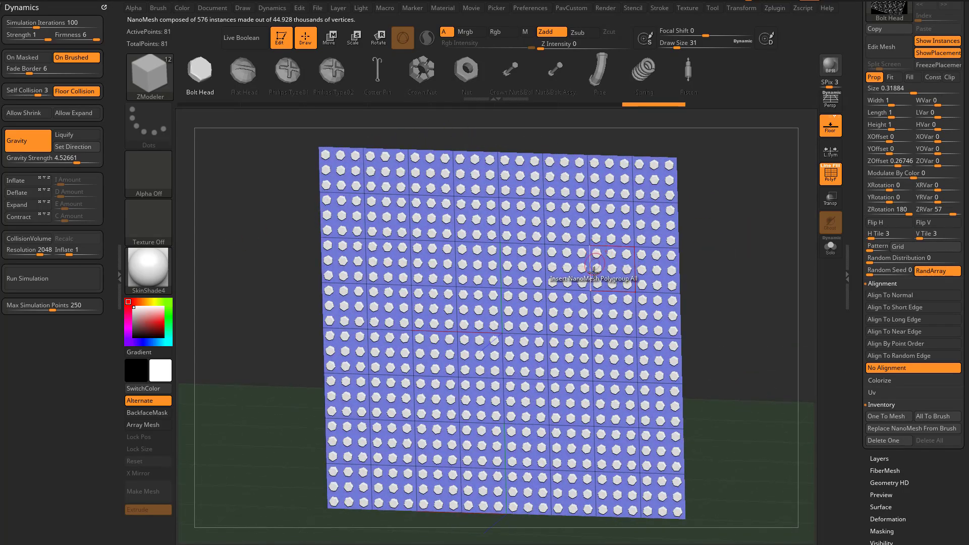
mouse_move(735, 255)
left_mouse_down()
mouse_move(760, 265)
mouse_move(739, 263)
left_mouse_up()
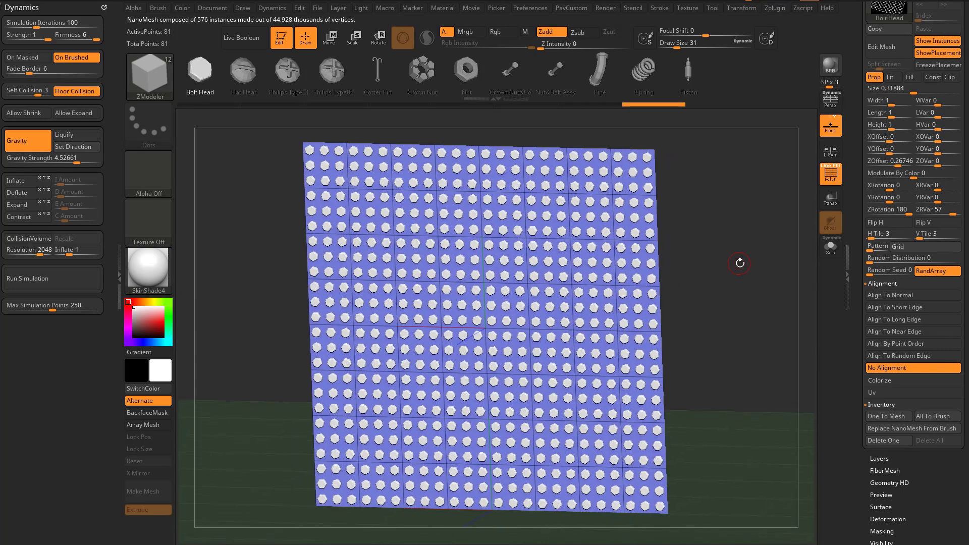
left_click(904, 247)
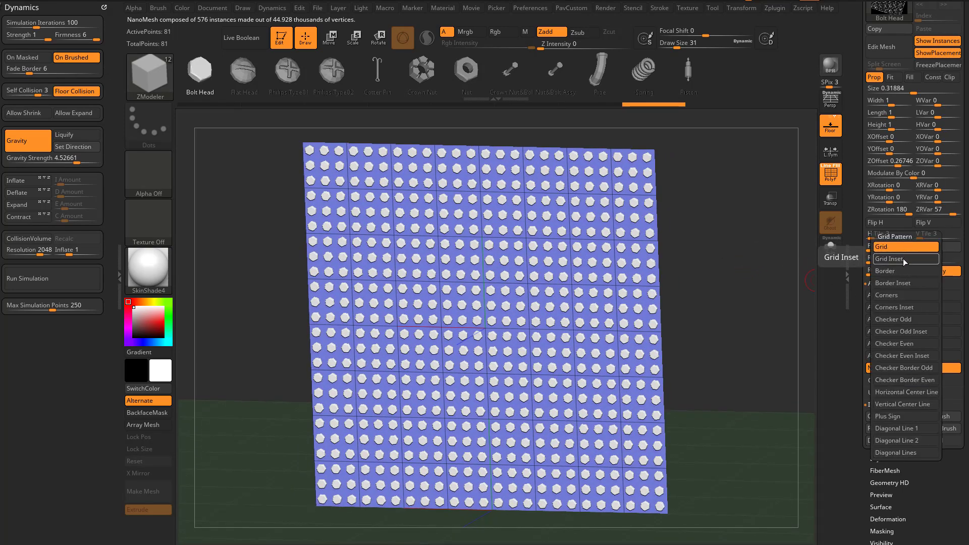
left_click(900, 270)
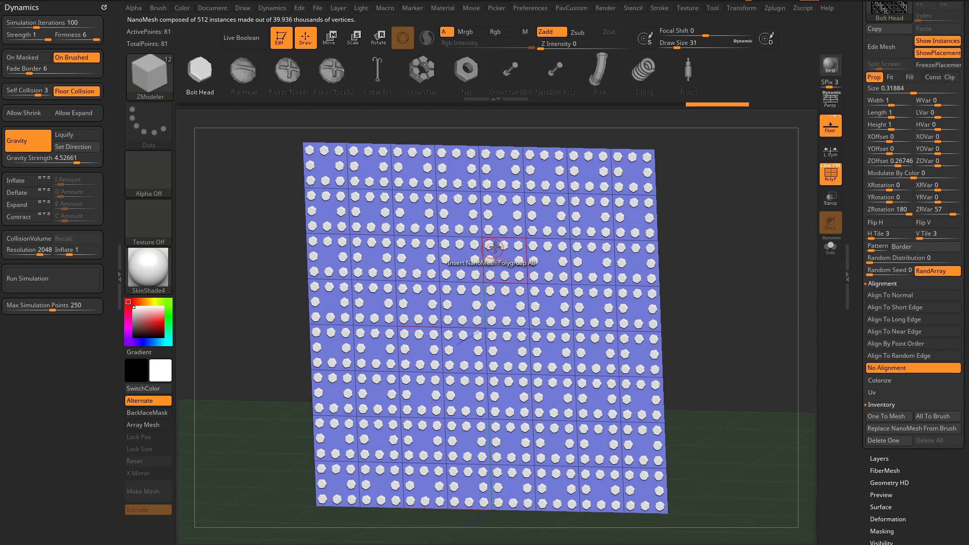
Reduce the NanoMesh size to about 0.12 and raise the Z rotation variation to 100
scroll(913, 134, "up", 2)
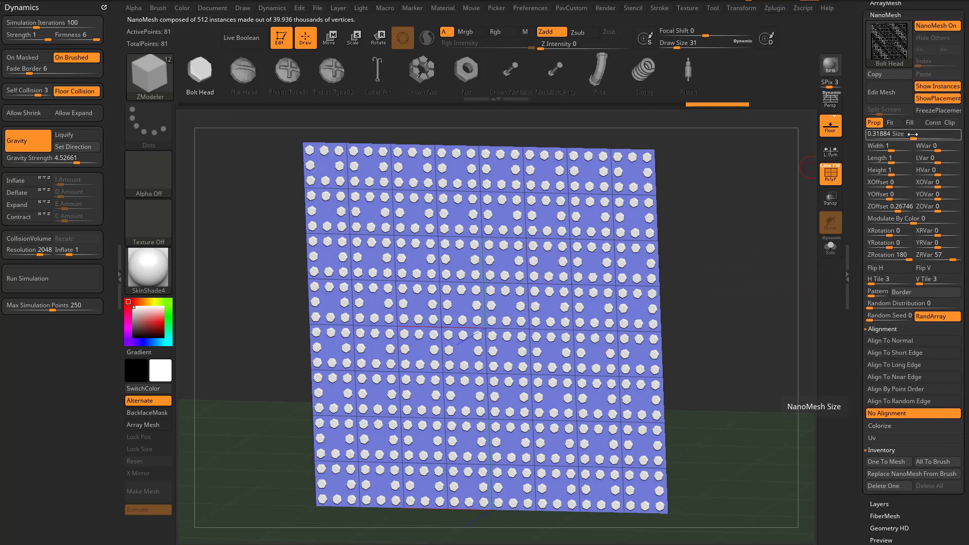
left_click_drag(912, 134, 902, 134)
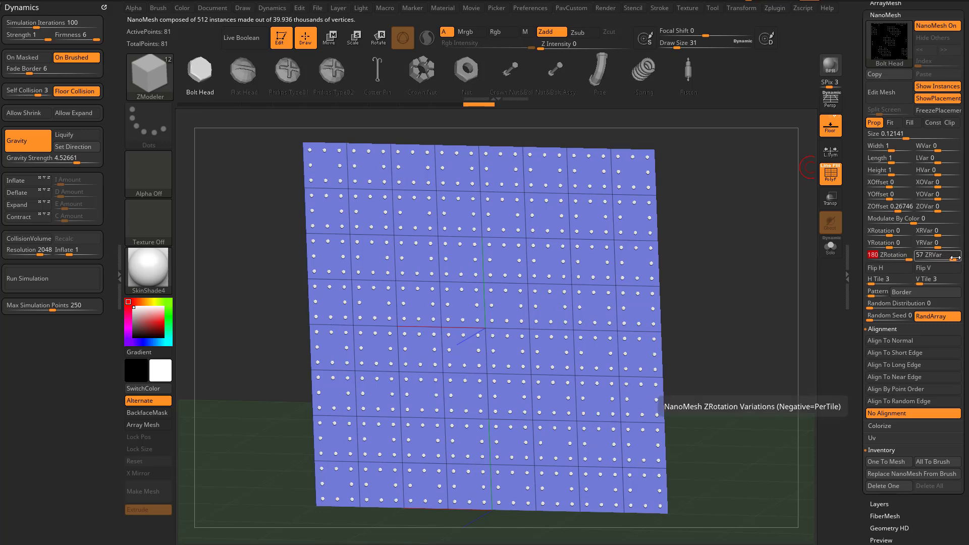
left_click_drag(921, 256, 962, 258)
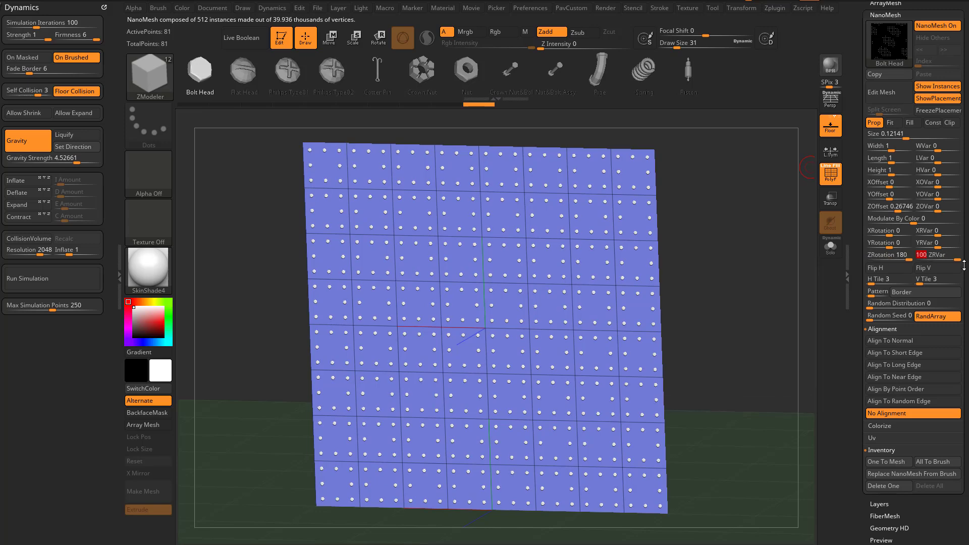
Set the NanoMesh's H Tile and V Tile to 5
left_click_drag(862, 283, 861, 266)
type("5")
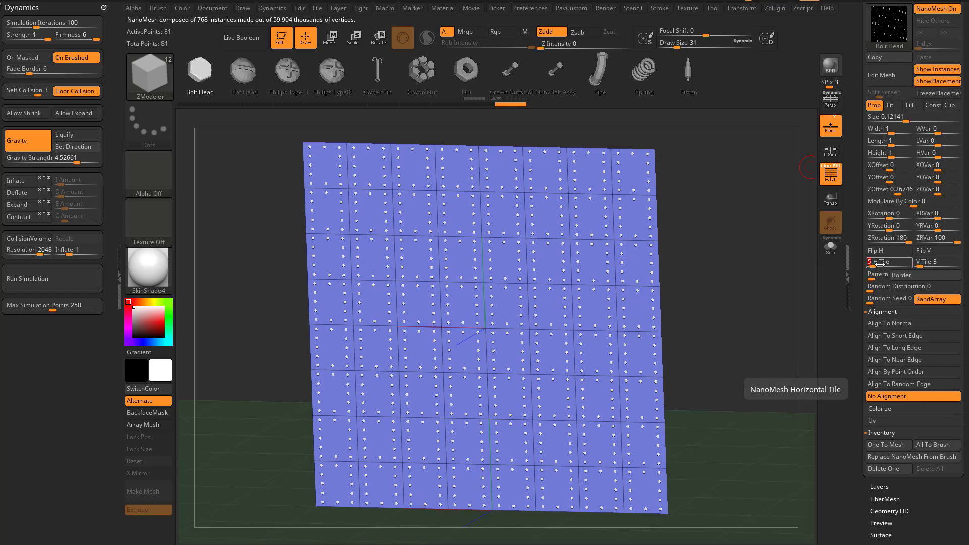
key("Return")
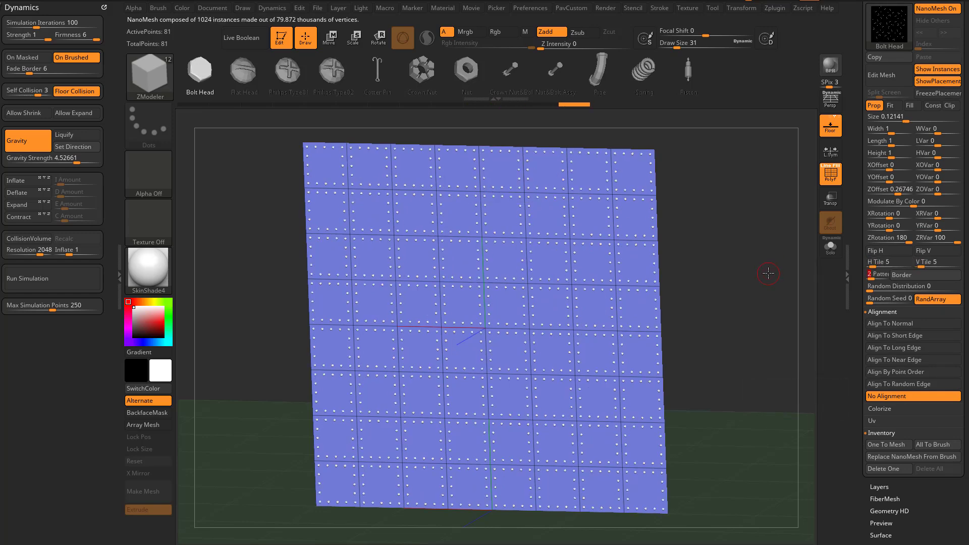
Switch to the Move brush and try pulling the tiled plane out of shape
mouse_move(768, 275)
left_mouse_down()
mouse_move(768, 259)
mouse_move(723, 267)
left_mouse_up()
key("s")
key("b")
key("m")
key("v")
mouse_move(624, 296)
left_mouse_down()
mouse_move(487, 326)
mouse_move(666, 287)
mouse_move(472, 341)
mouse_move(480, 339)
left_mouse_up()
left_click_drag(691, 275, 712, 288)
key("s")
mouse_move(713, 288)
left_mouse_down()
mouse_move(694, 288)
mouse_move(705, 303)
mouse_move(726, 299)
left_mouse_up()
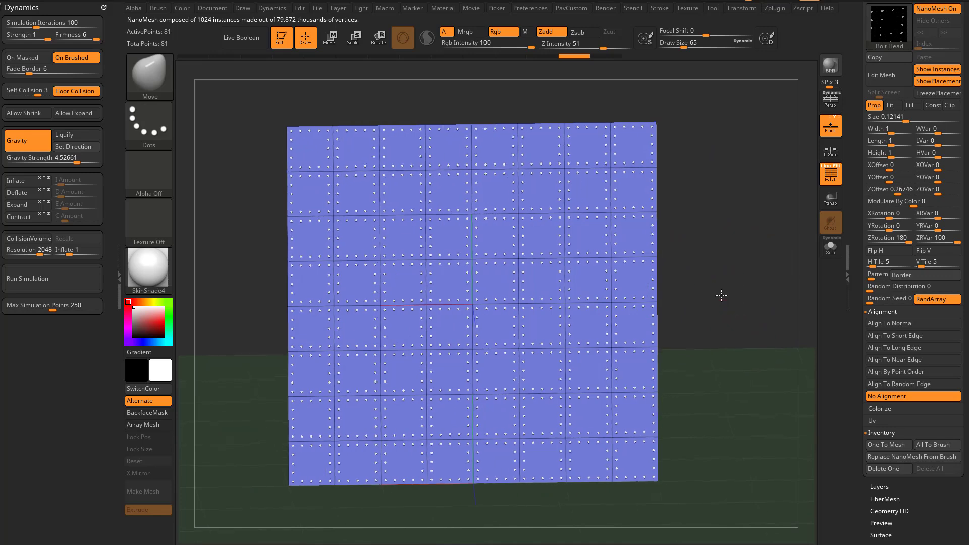
mouse_move(720, 292)
left_mouse_down()
mouse_move(714, 299)
mouse_move(734, 281)
mouse_move(808, 287)
mouse_move(809, 268)
left_mouse_up()
Change the NanoMesh pattern to Corners, try Plus Sign, and return to Corners
left_click(904, 277)
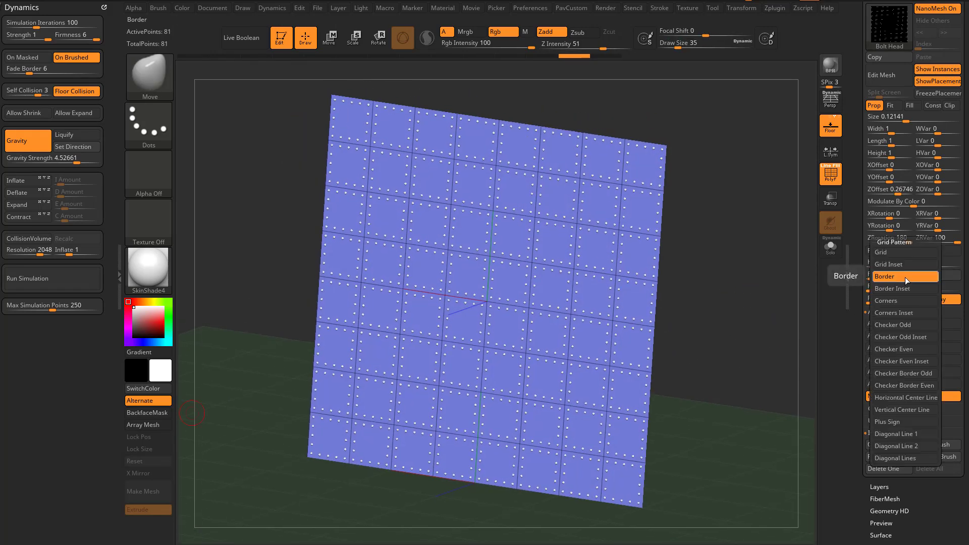
left_click(897, 298)
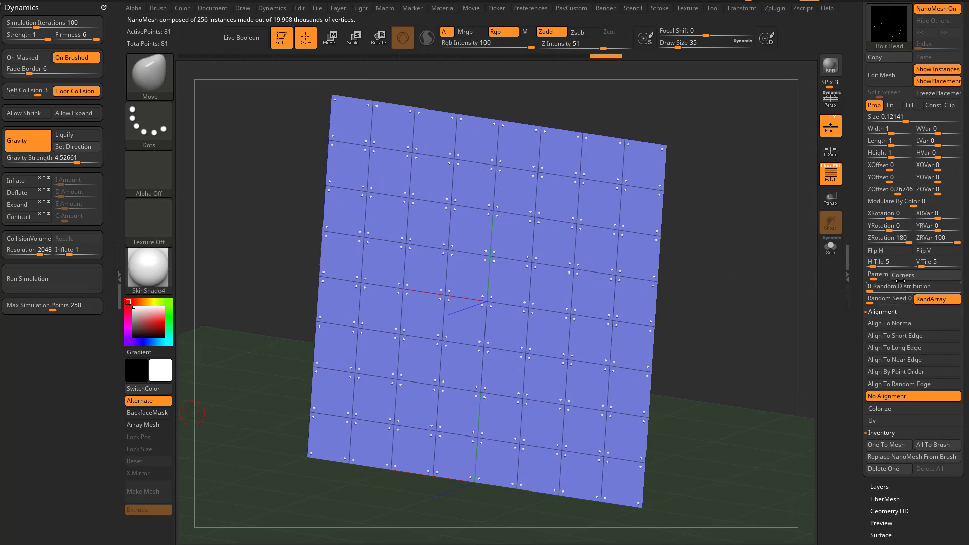
left_click(903, 276)
left_click(898, 398)
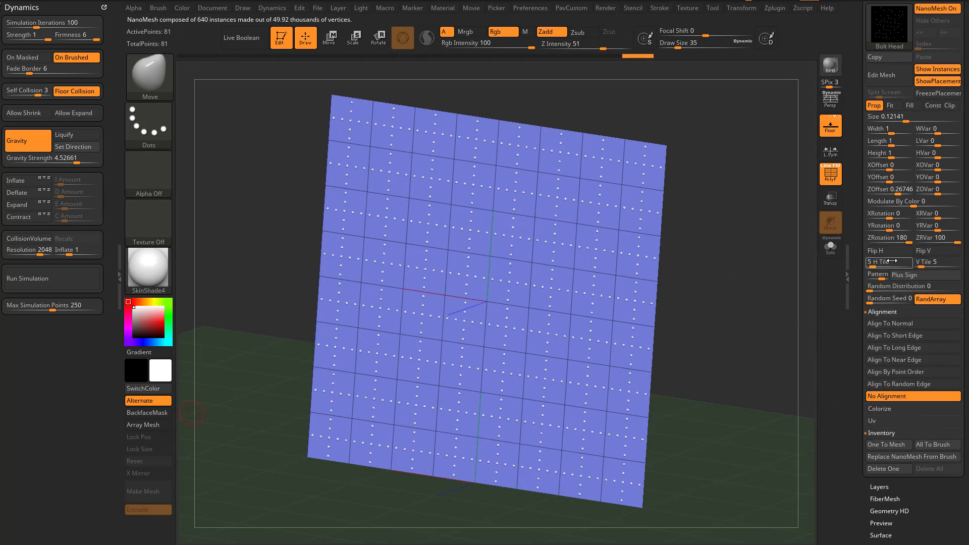
left_click(906, 275)
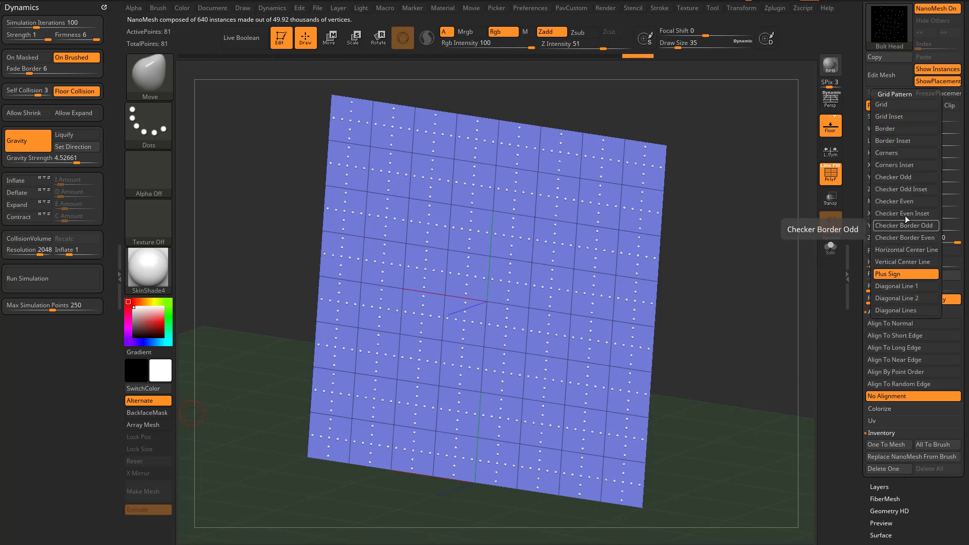
left_click(898, 154)
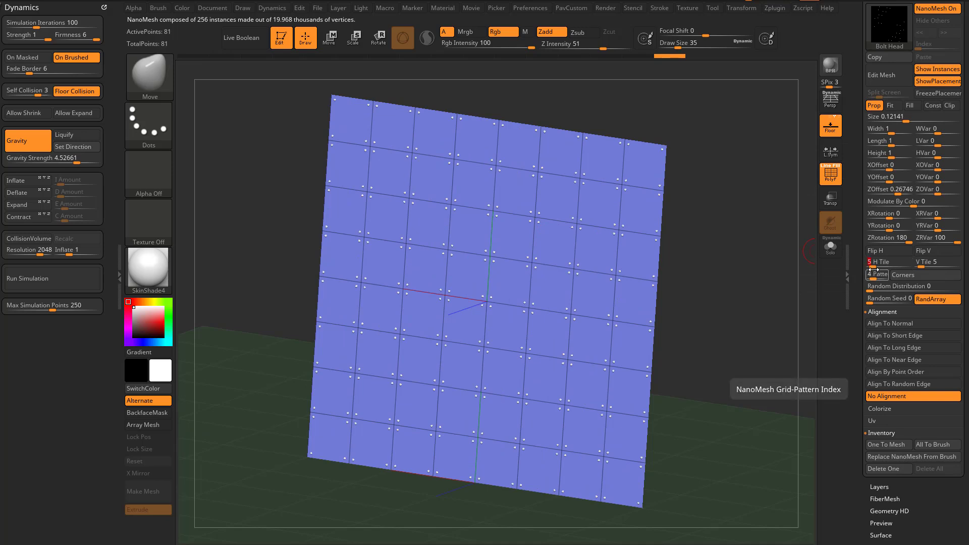
Try the Corners pattern with H Tile and V Tile at 2, and restore both to 5
left_click_drag(872, 266, 869, 266)
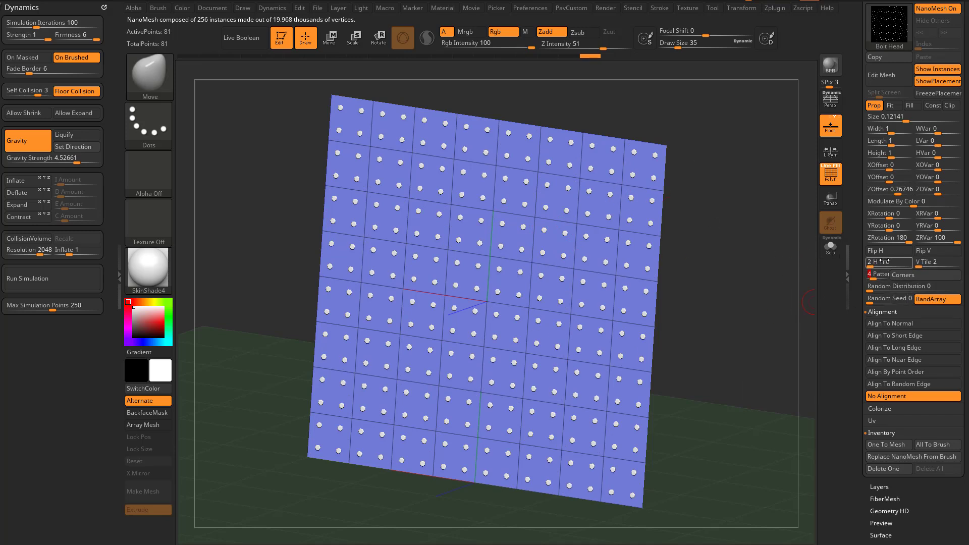
left_click_drag(870, 261, 879, 257)
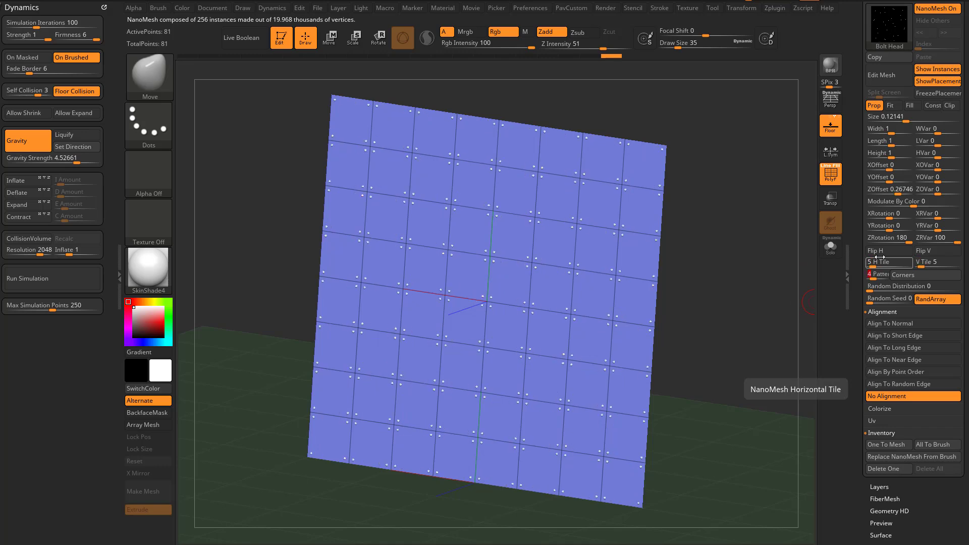
Change the Bolt Head NanoMesh pattern to Border
left_click(906, 277)
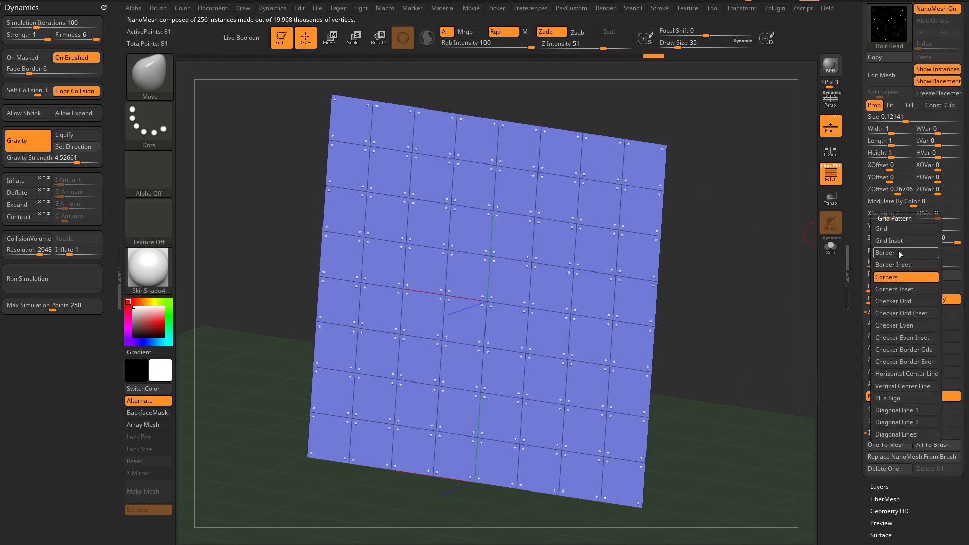
left_click(900, 253)
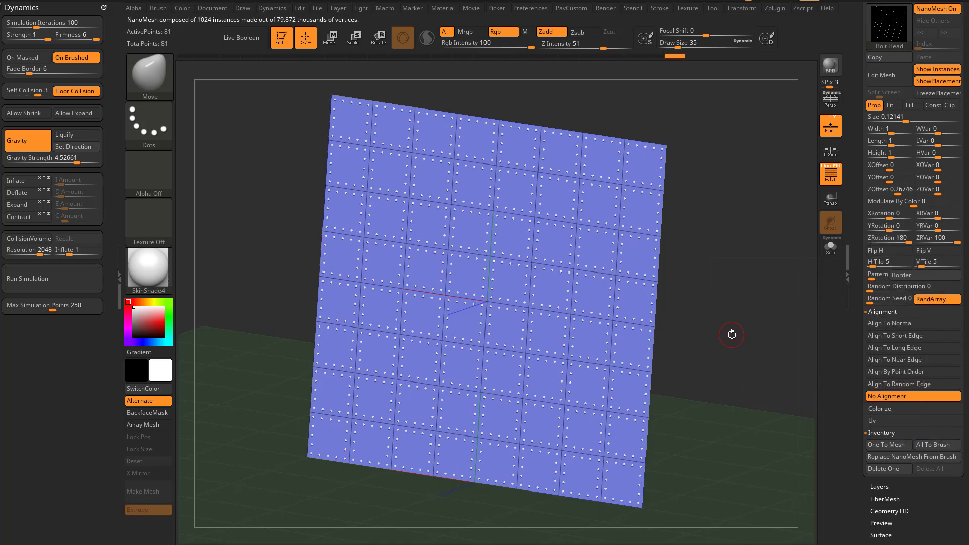
With the ZModeler brush, insert the Spring mesh as a second, larger NanoMesh on every polygon of the plane
key("b")
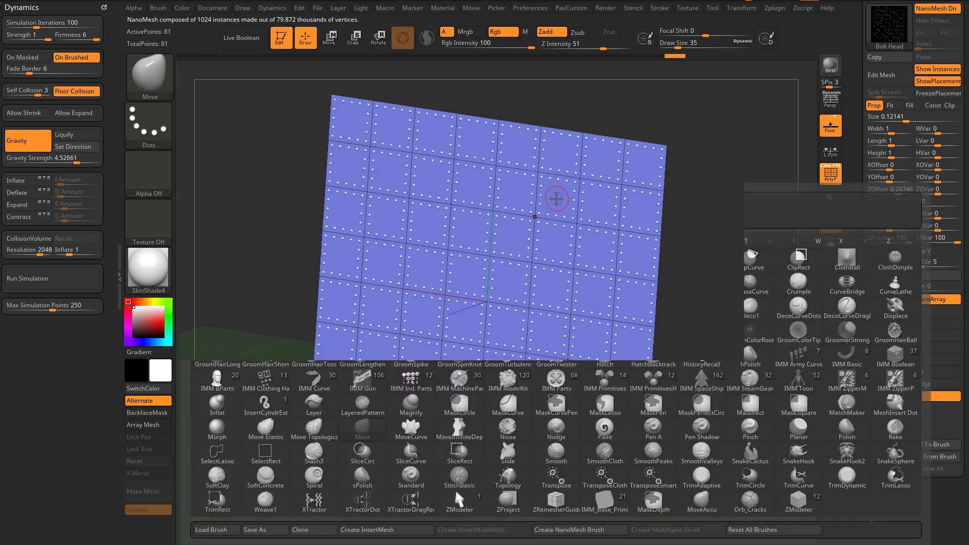
left_click(455, 489)
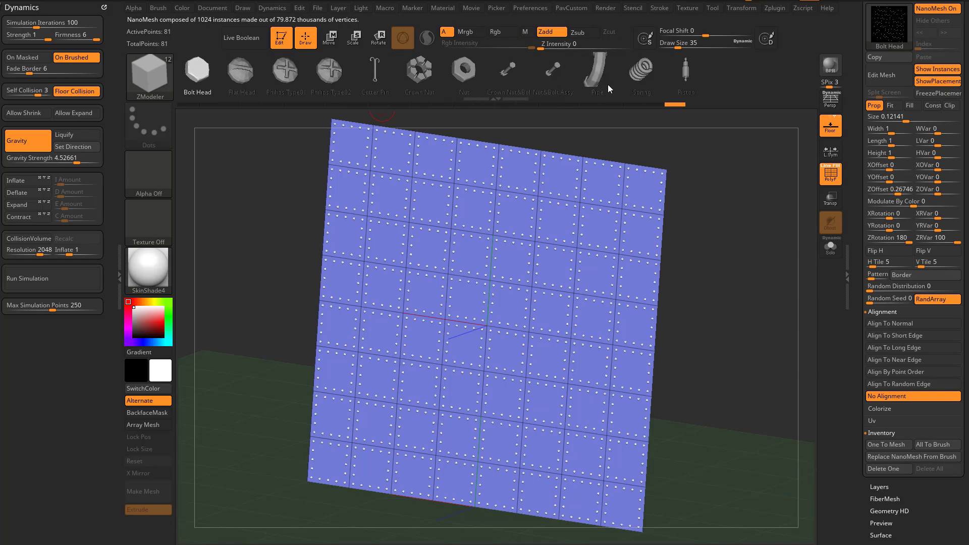
left_click(641, 73)
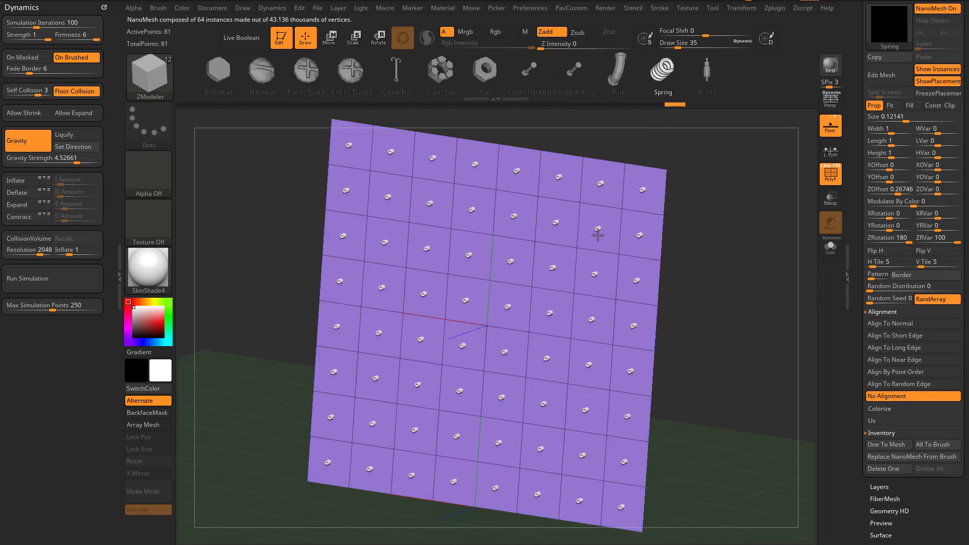
left_click(597, 235)
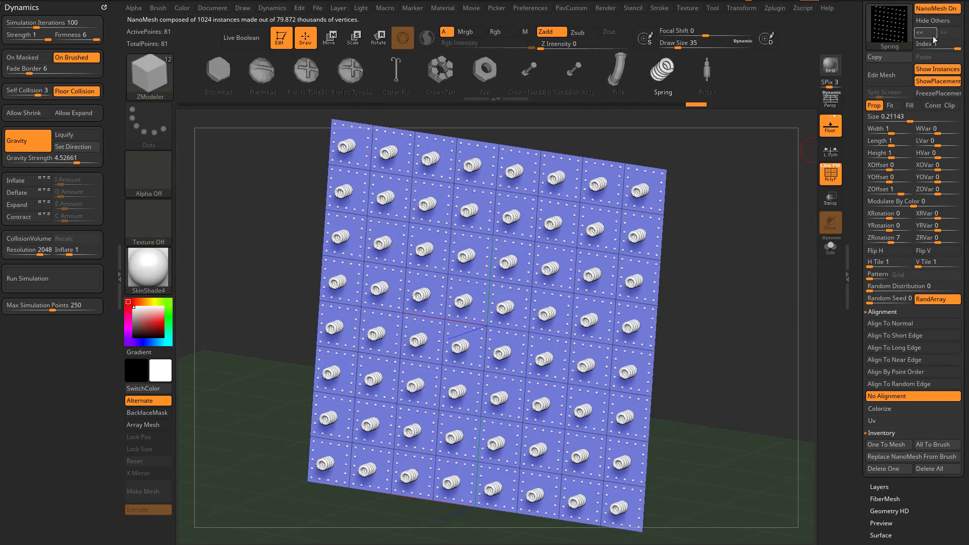
Set the NanoMesh index to 0 and preview the Bolt Head layer
left_click_drag(936, 44, 910, 43)
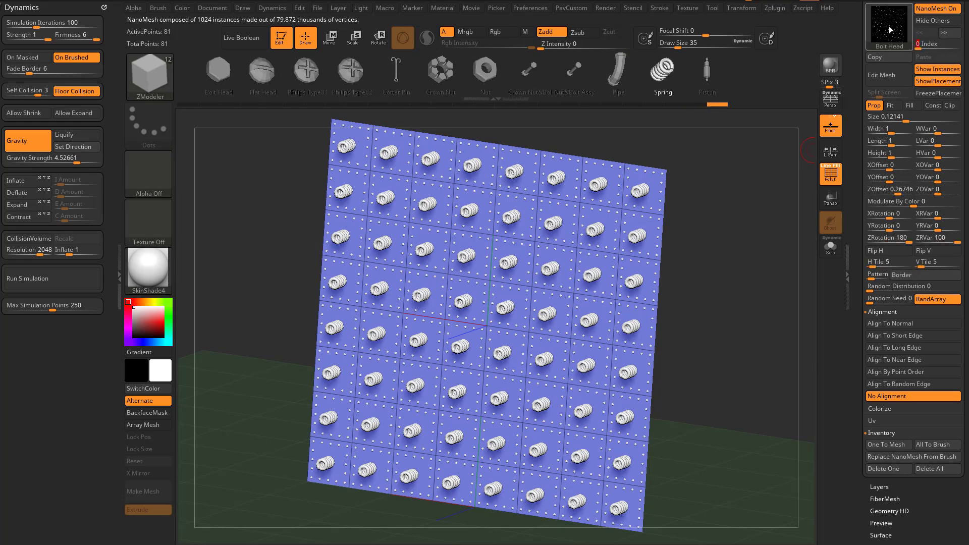
mouse_move(888, 26)
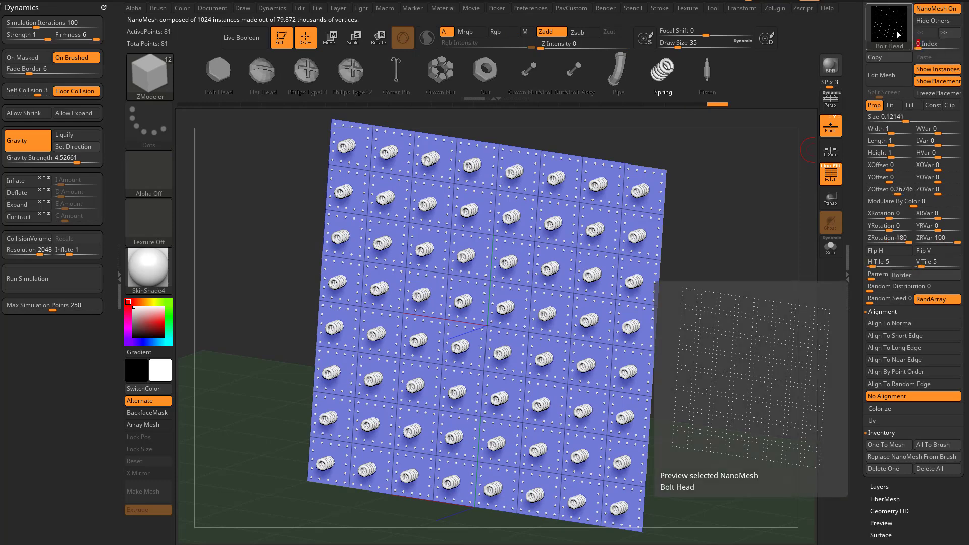
Return to the Spring NanoMesh at index 1 and set its ZRotation to 180 and ZRVar to 100
left_click_drag(925, 44, 954, 44)
left_click_drag(743, 342, 722, 356)
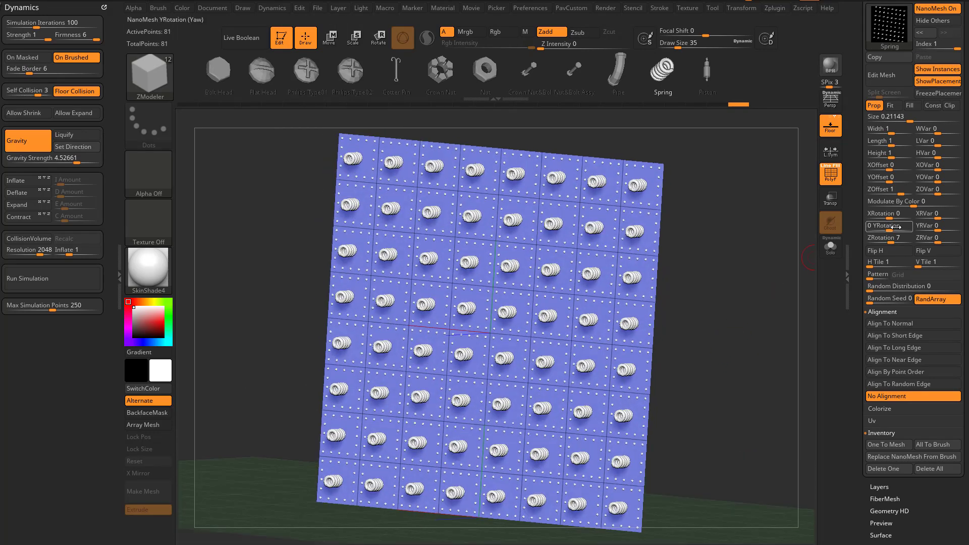
left_click_drag(892, 227, 964, 240)
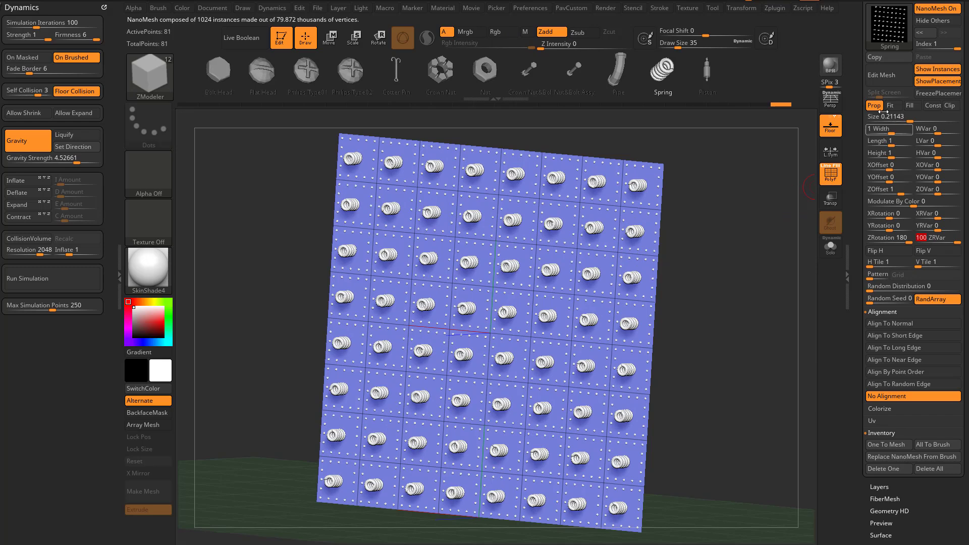
Open the Spring NanoMesh for mesh editing and hide about half of its coils from a side view with SelectRect
left_click(888, 75)
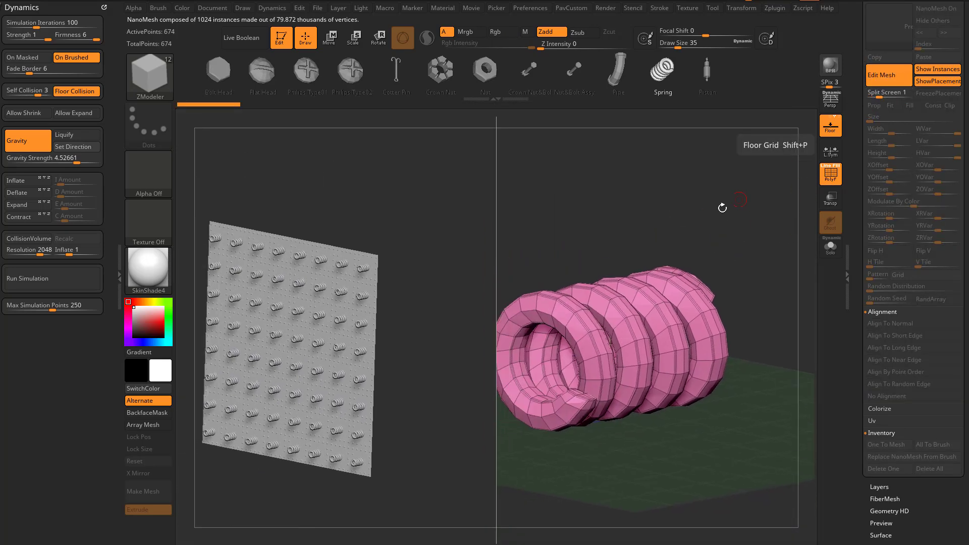
mouse_move(720, 208)
left_mouse_down("alt")
mouse_move(800, 182)
mouse_move(746, 191)
mouse_move(734, 183)
mouse_move(757, 181)
mouse_move(724, 196)
left_mouse_up("alt")
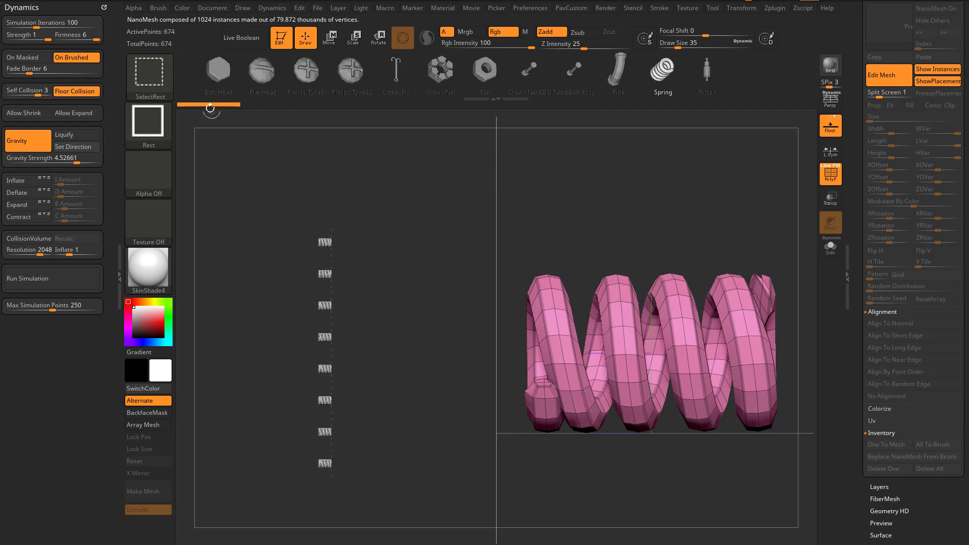
left_click(156, 80, "ctrl+shift")
left_click(454, 130)
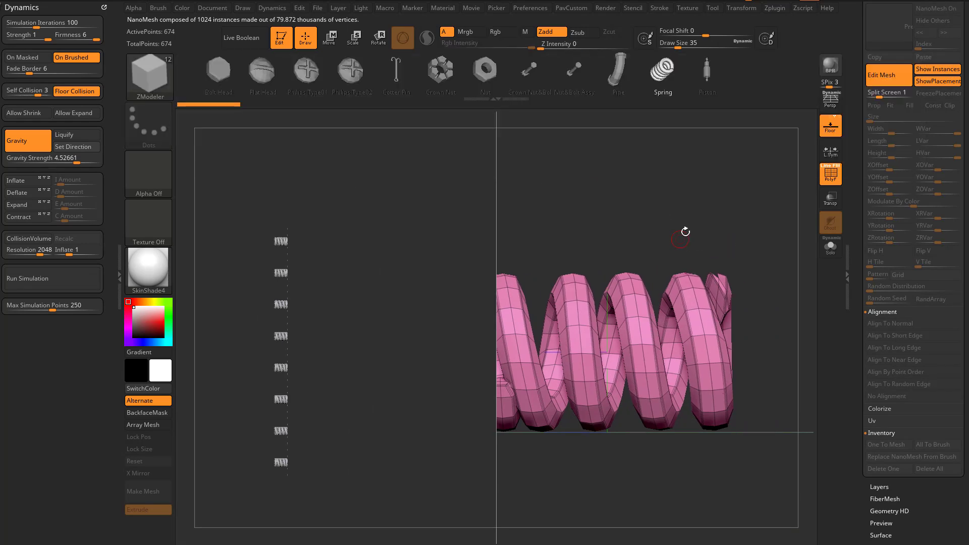
mouse_move(765, 276)
left_mouse_down("ctrl+alt+shift")
mouse_move(654, 214)
mouse_move(598, 282)
mouse_move(628, 482)
mouse_move(734, 271)
left_mouse_up("ctrl+alt+shift")
left_click_drag(680, 296, 750, 295)
Delete the hidden coils of the spring, and leave and re-enter mesh editing to check the shortened instances
key("space")
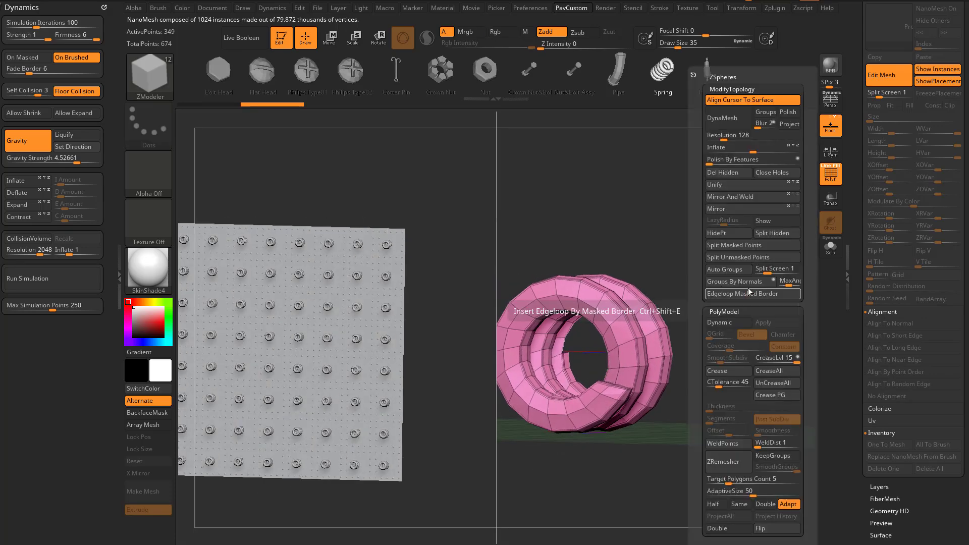
left_click(732, 173)
left_click_drag(752, 231, 710, 216)
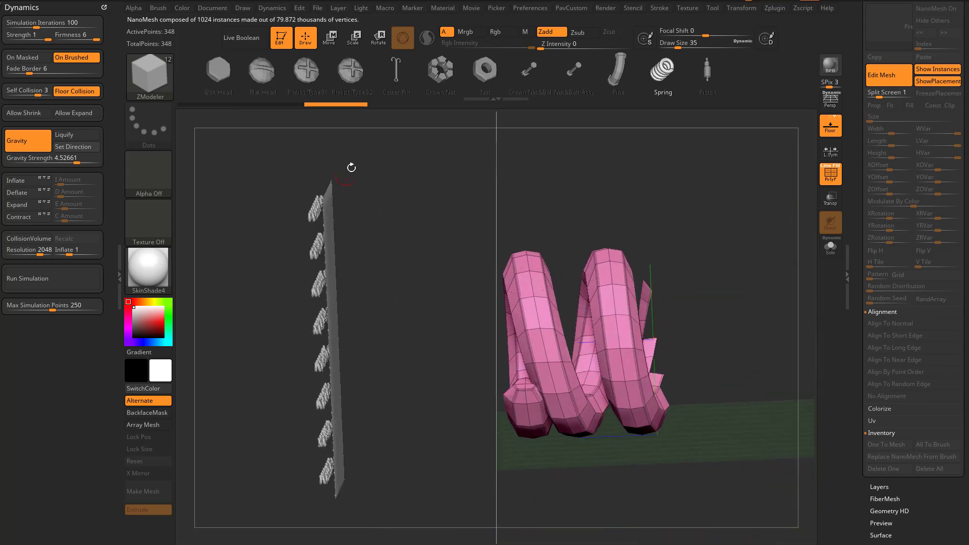
left_click_drag(646, 226, 745, 231)
left_click(893, 77)
left_click(891, 80)
left_click_drag(688, 308, 755, 275)
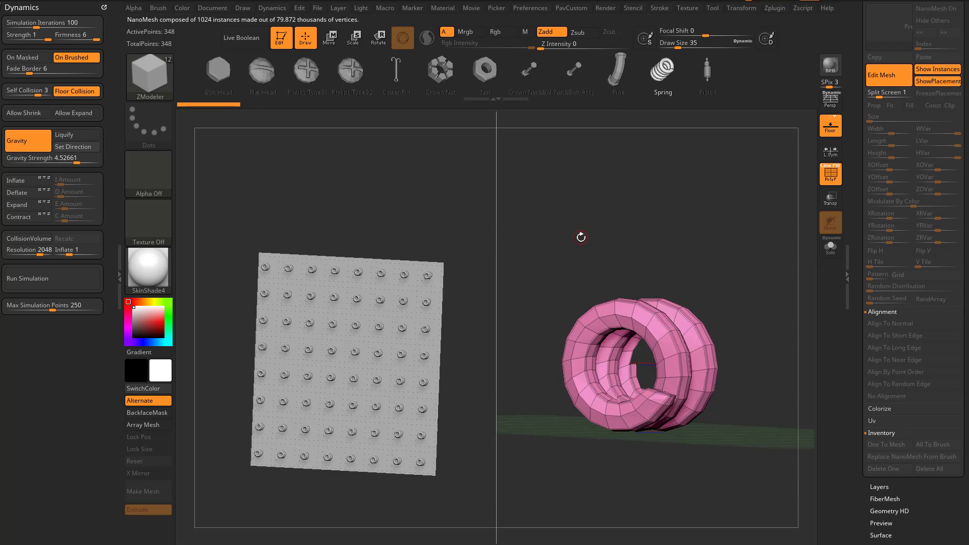
left_click_drag(733, 281, 737, 268)
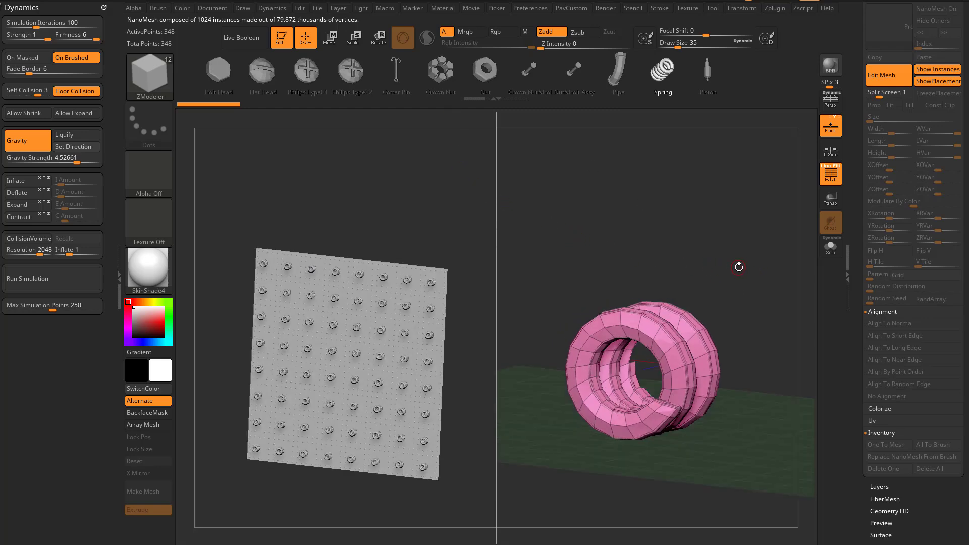
Replace the spring being edited with the Crown Nut mesh and apply Unify to it
key("w")
left_click(440, 71)
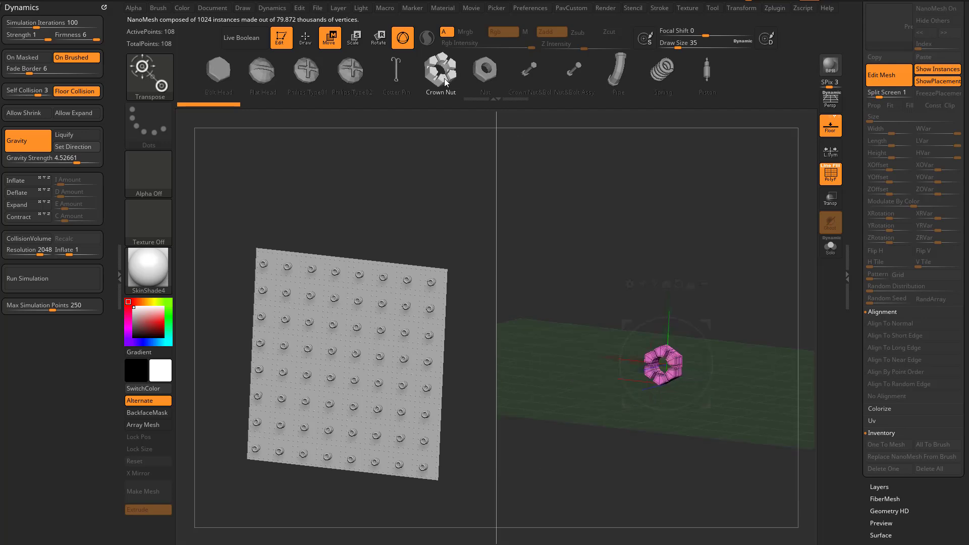
scroll(858, 306, "down", 1)
left_click_drag(849, 221, 849, 229)
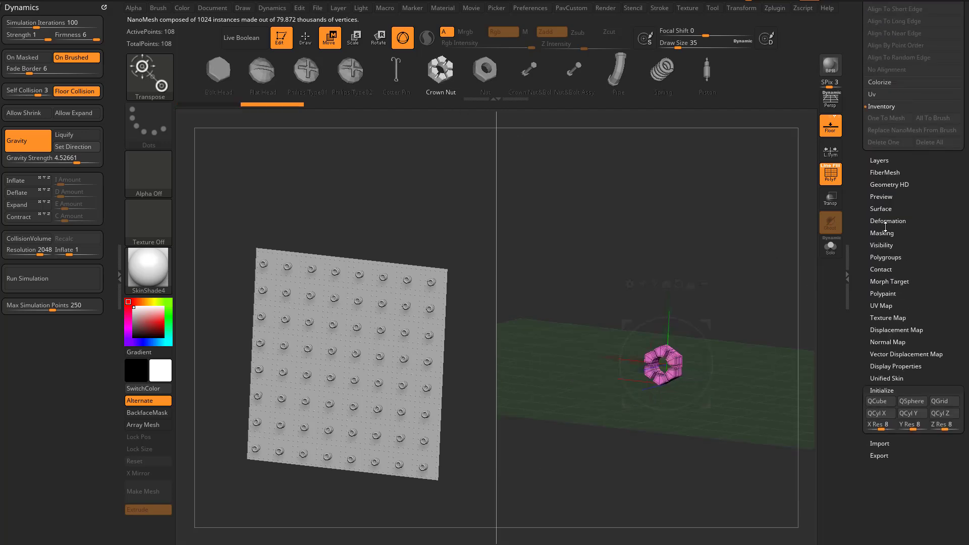
left_click(880, 221)
left_click(880, 230)
Try transforming the Crown Nut with the gizmo, undo the change, and return to Draw mode
left_click_drag(779, 276, 767, 266, "alt")
mouse_move(744, 218)
left_mouse_down("alt")
mouse_move(753, 242)
mouse_move(747, 231)
left_mouse_up("alt")
left_click_drag(755, 231, 752, 229)
left_click_drag(625, 370, 437, 398)
key("ctrl+z")
key("q")
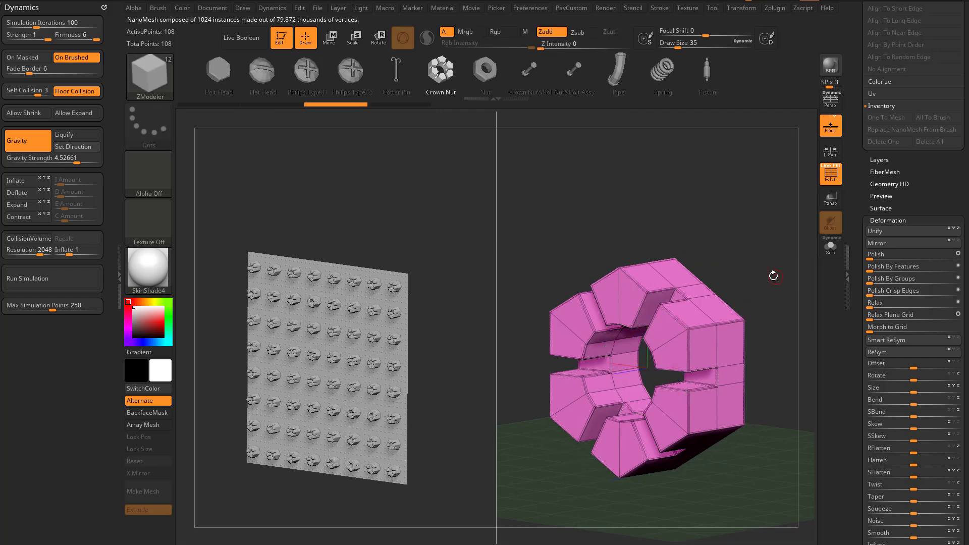
Isolate the nut's six front faces with SelectLasso, assign them a new polygroup, and show the whole mesh again
left_click_drag(772, 275, 797, 265)
mouse_move(797, 266)
left_mouse_down("alt")
mouse_move(765, 244)
mouse_move(824, 241)
left_mouse_up("alt")
left_click_drag(746, 214, 713, 210)
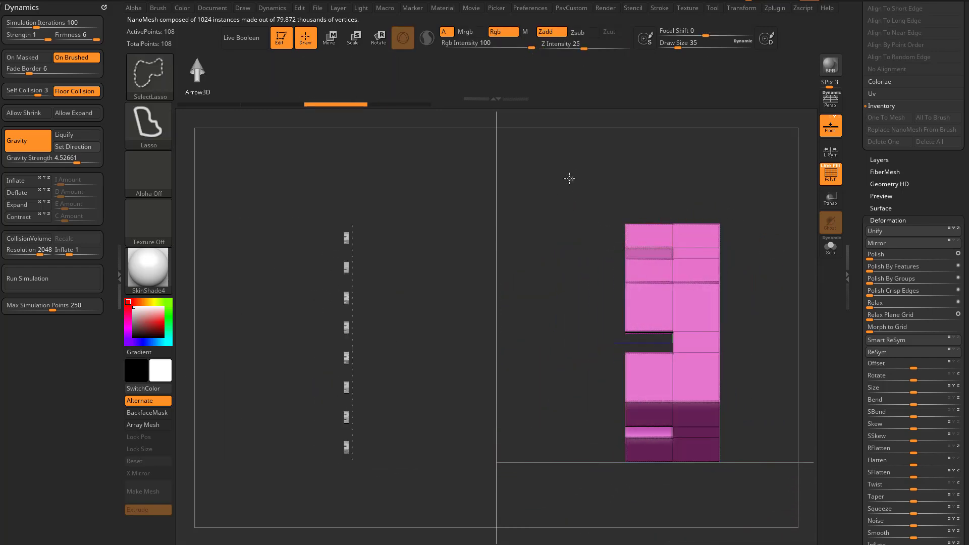
left_click(150, 78, "ctrl+shift")
left_click(259, 83, "ctrl+shift")
mouse_move(545, 187)
left_mouse_down("ctrl+shift")
mouse_move(587, 410)
mouse_move(638, 500)
left_mouse_up("ctrl+shift")
left_click_drag(780, 276, 806, 279)
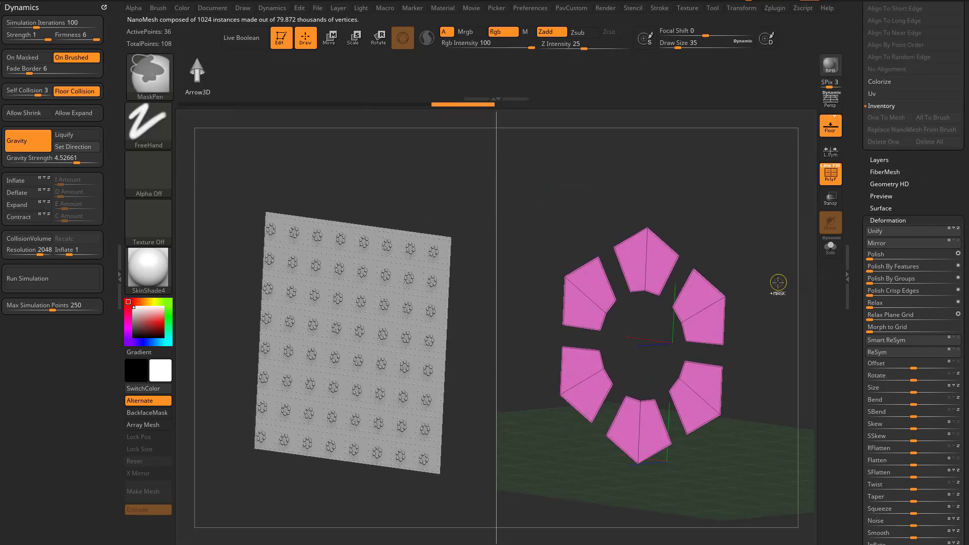
left_click(777, 252, "ctrl+shift")
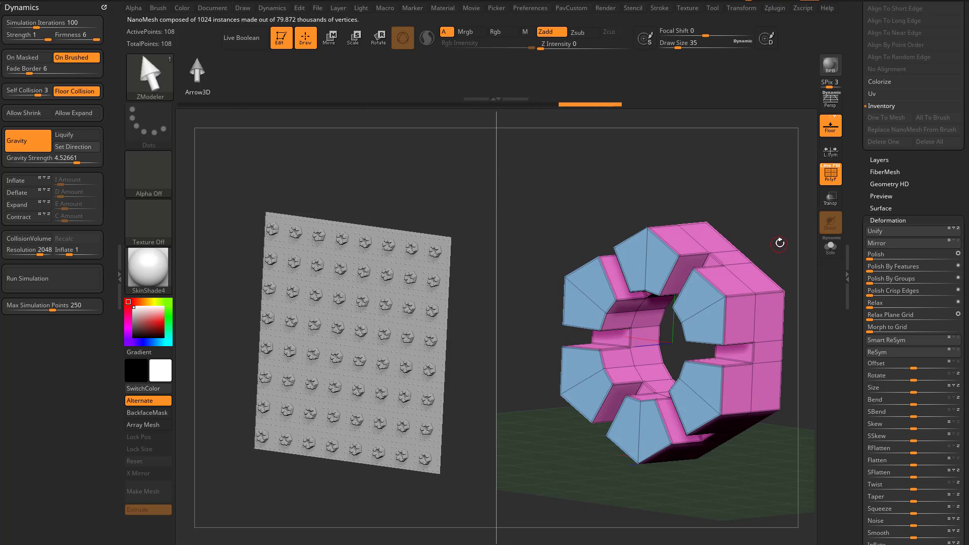
Inset the nut's front faces using Inset with Polygroup All, Inset Region and the Legacy modifier
key("space")
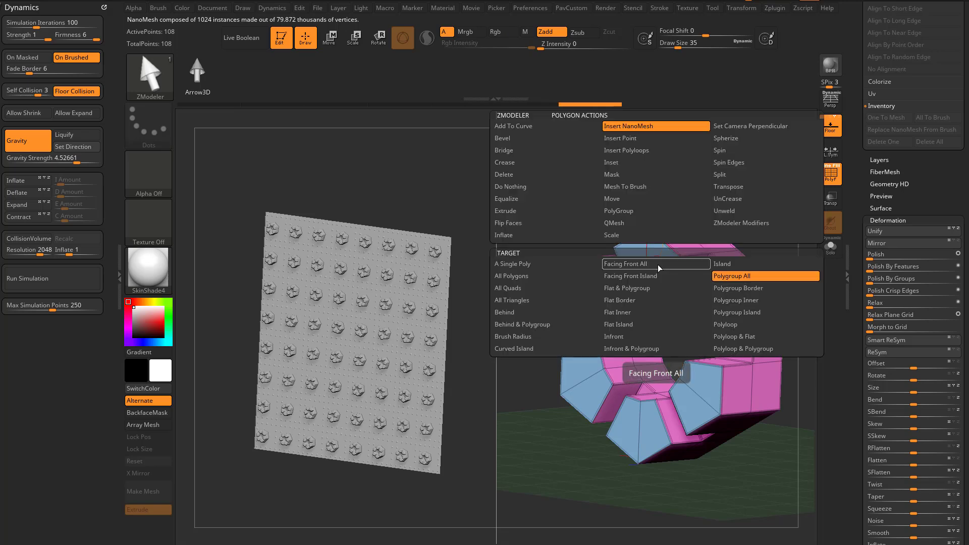
left_click(640, 161)
left_click(732, 276)
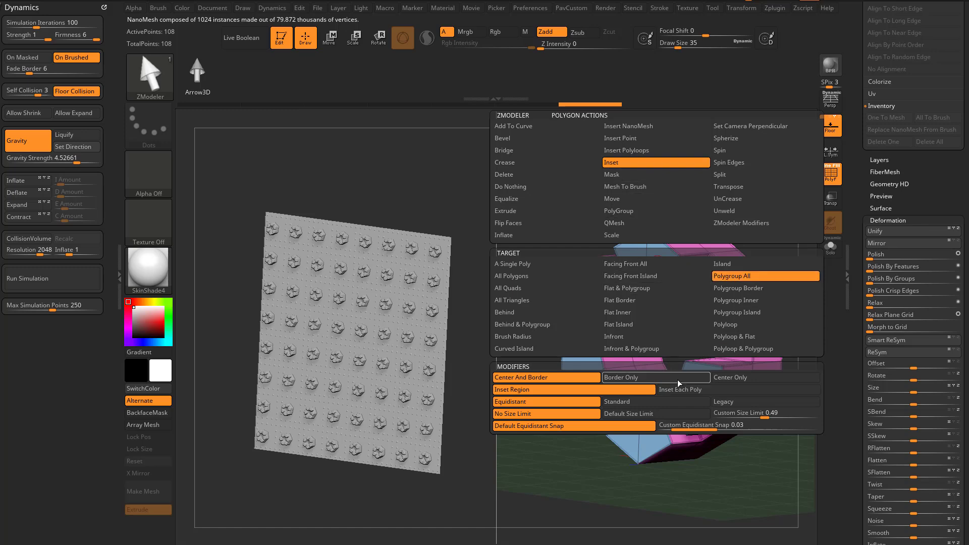
left_click(730, 404)
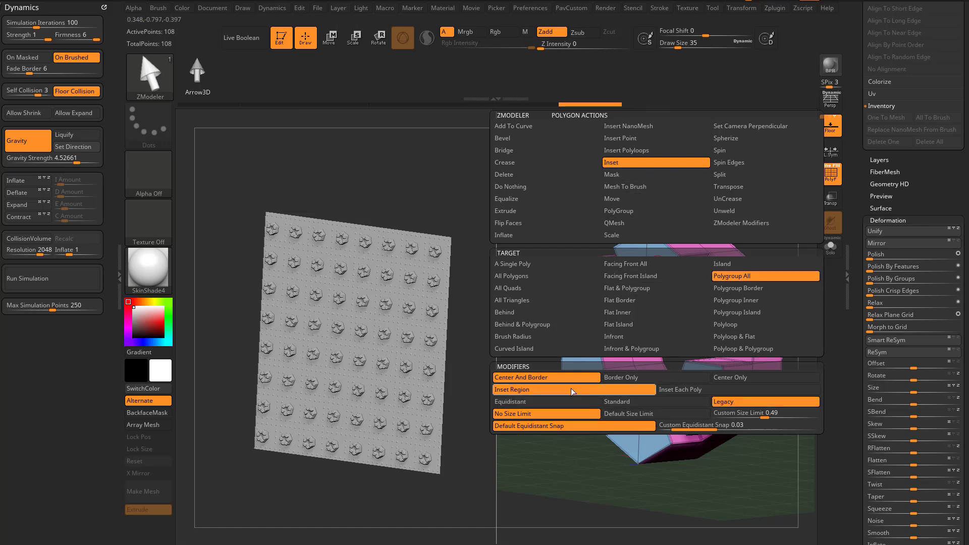
left_click(696, 302)
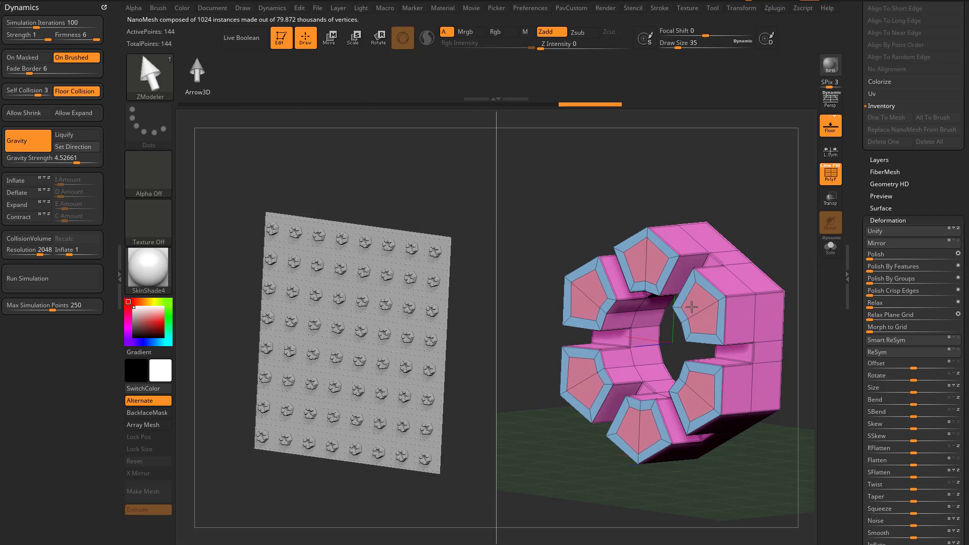
Apply QMesh with the Polygroup All target to the inset areas of the nut's front faces
right_click(696, 303)
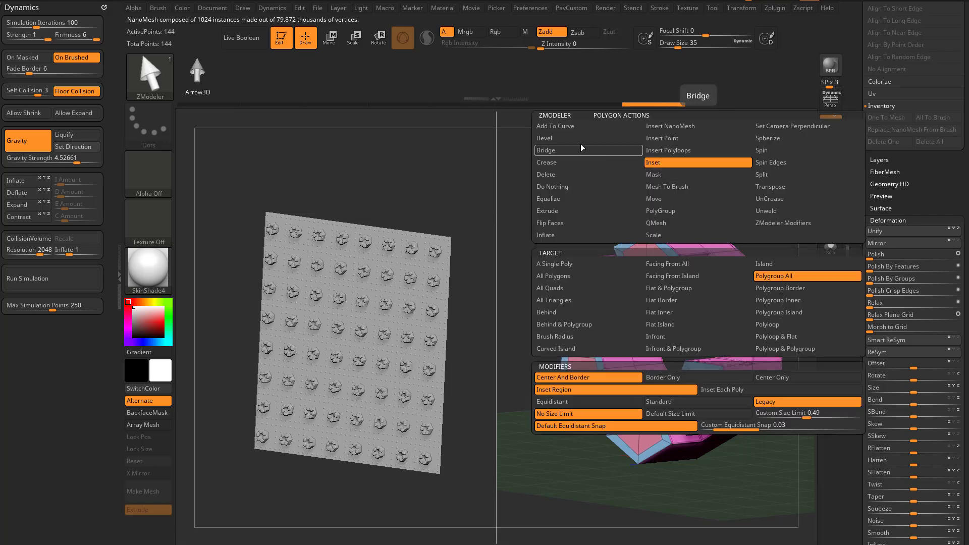
left_click(669, 222)
left_click(787, 280)
right_click_drag(769, 297, 728, 287)
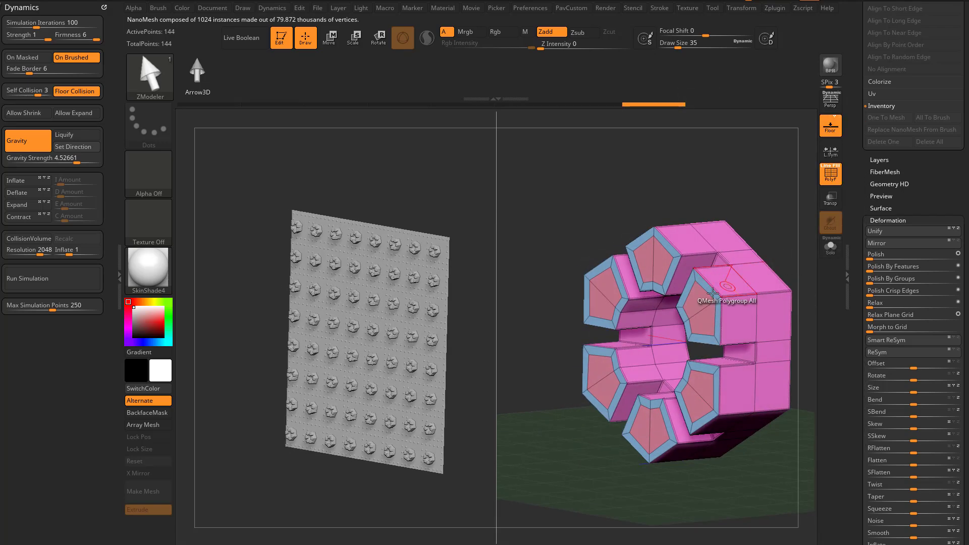
left_click_drag(698, 302, 724, 299)
Leave NanoMesh editing and inspect the edited Crown Nut instances across the plane
right_click_drag(784, 229, 415, 263)
left_click_drag(853, 253, 852, 319)
left_click(888, 339)
right_click_drag(699, 290, 725, 299, "ctrl")
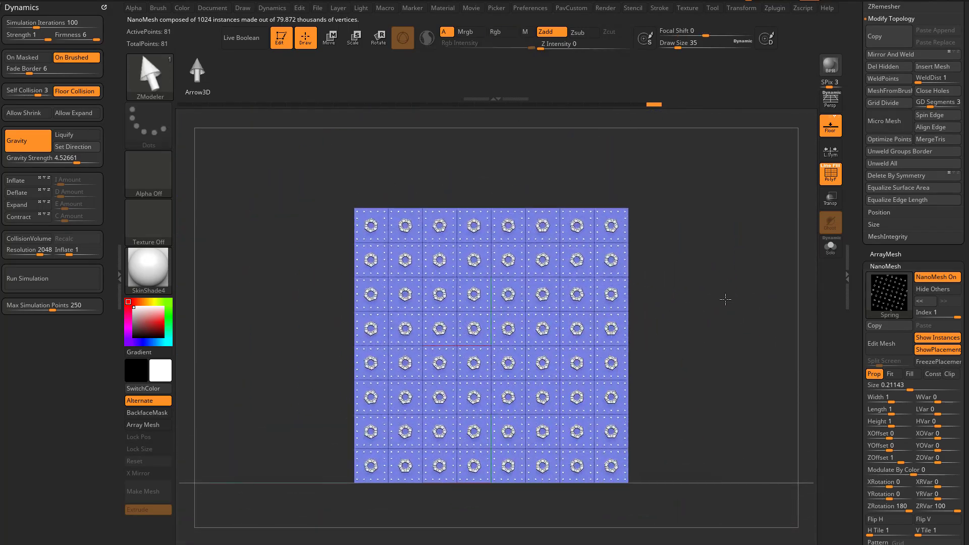
mouse_move(725, 299)
left_mouse_down()
mouse_move(748, 299)
mouse_move(731, 309)
left_mouse_up()
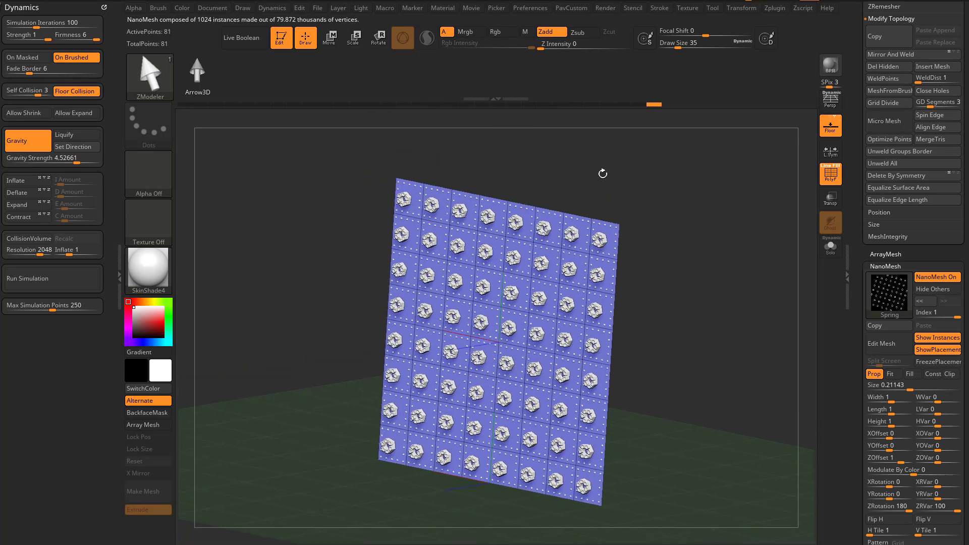
left_click_drag(727, 369, 690, 356)
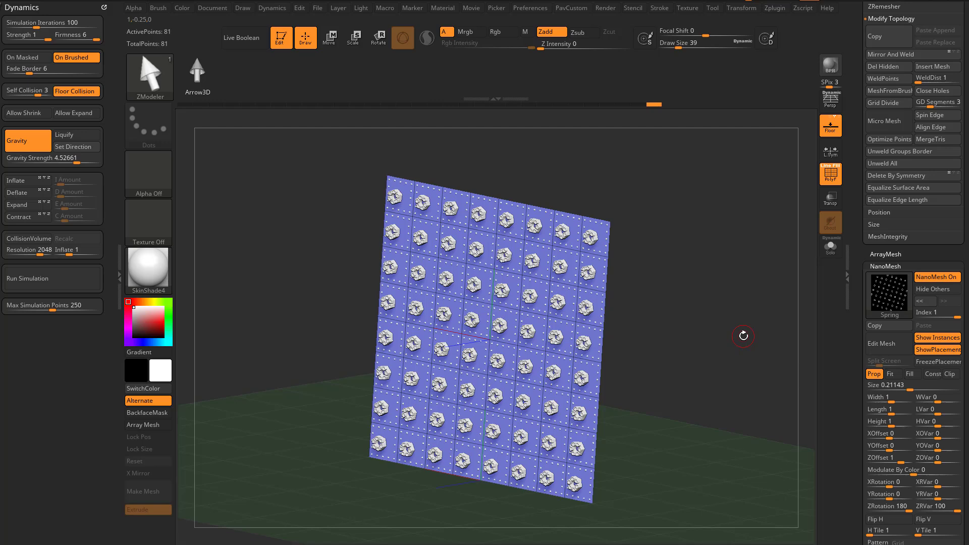
Open the character project QS_3251.zpr from the LightBox QuickSave files
scroll(865, 258, "up", 10)
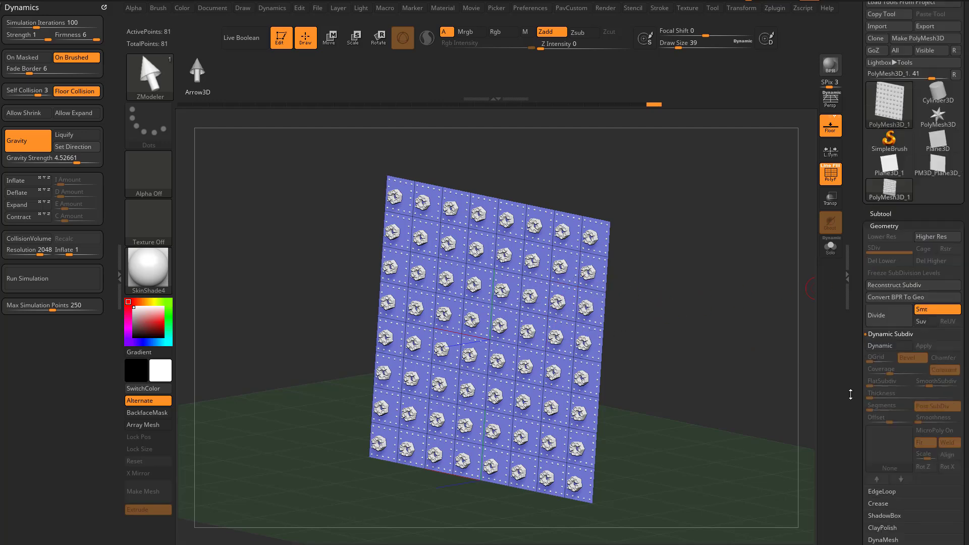
key("comma")
left_click(591, 117)
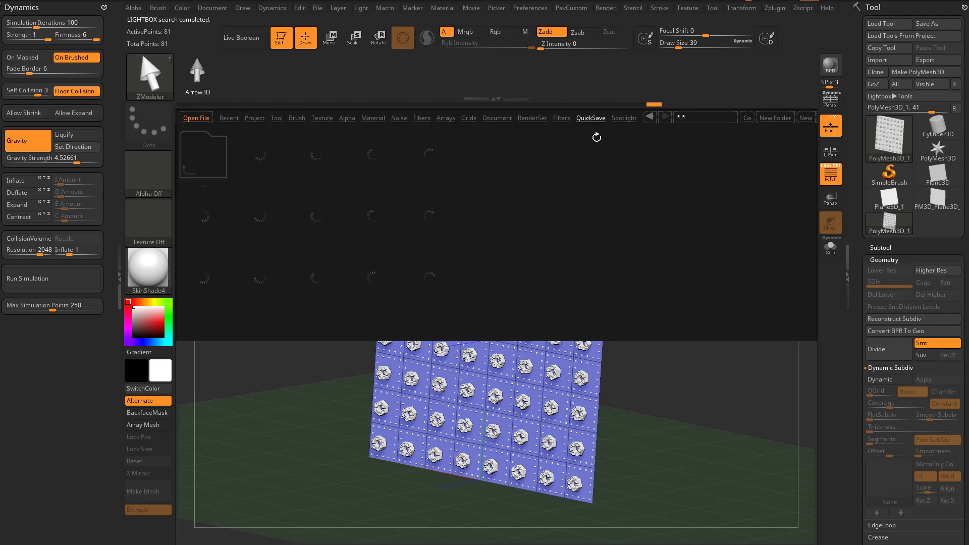
scroll(564, 259, "down", 1)
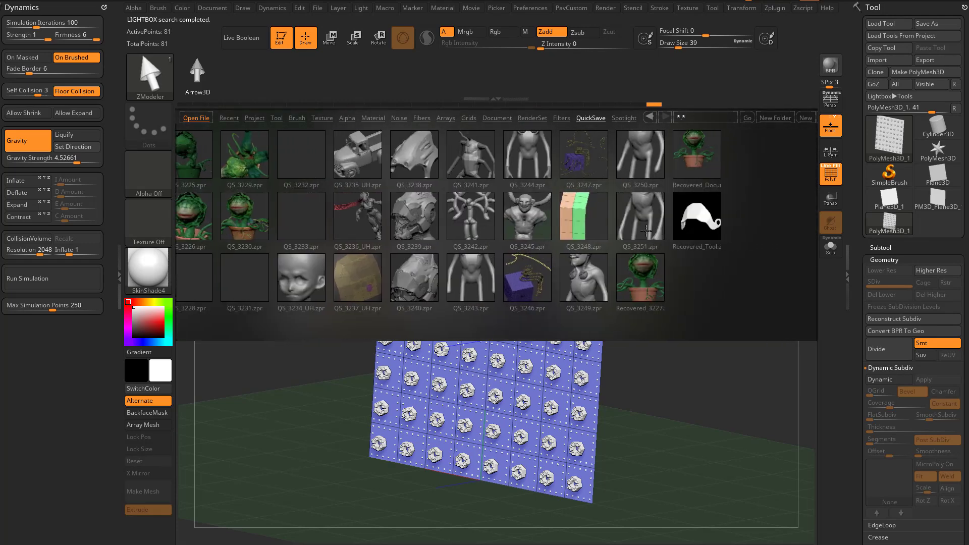
double_click(647, 229)
left_click(485, 259)
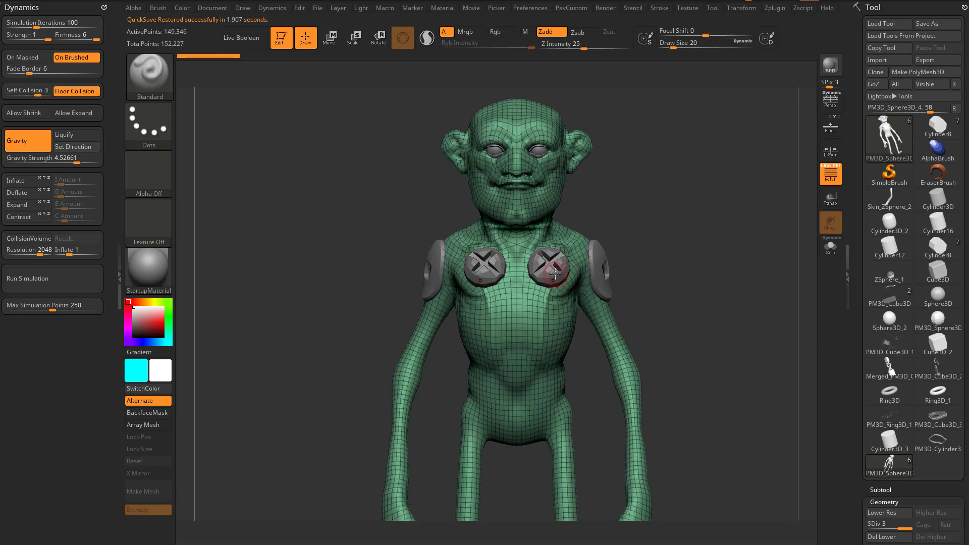
Delete the subtool holding the two cross-slotted screw heads on the character's chest and make the body the active subtool
left_click(554, 273, "alt")
left_click_drag(757, 270, 795, 261)
left_click(829, 177)
left_click_drag(748, 229, 730, 263, "alt")
left_click(830, 182)
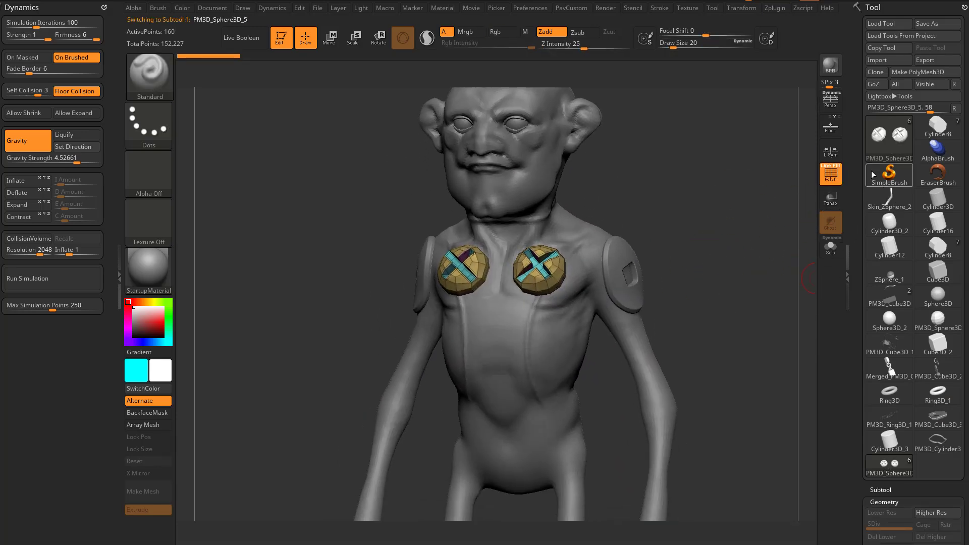
left_click_drag(855, 178, 856, 130)
left_click(880, 149)
left_click_drag(858, 195, 858, 152)
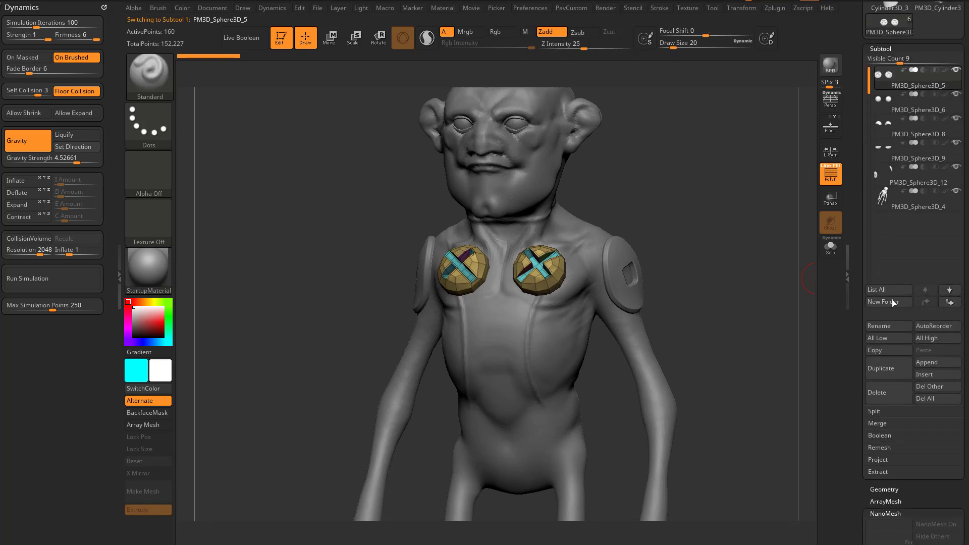
left_click(887, 400)
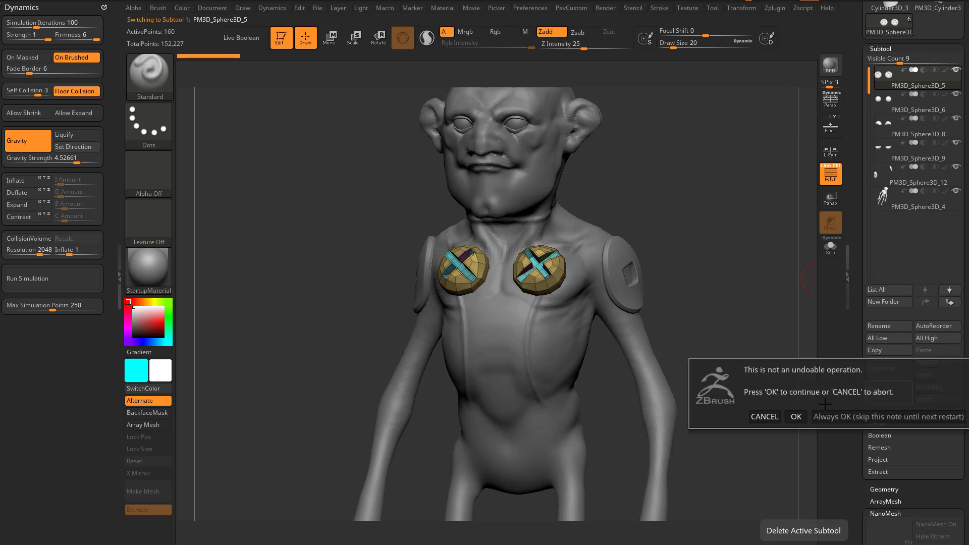
left_click(795, 415)
left_click_drag(727, 227, 721, 276, "alt")
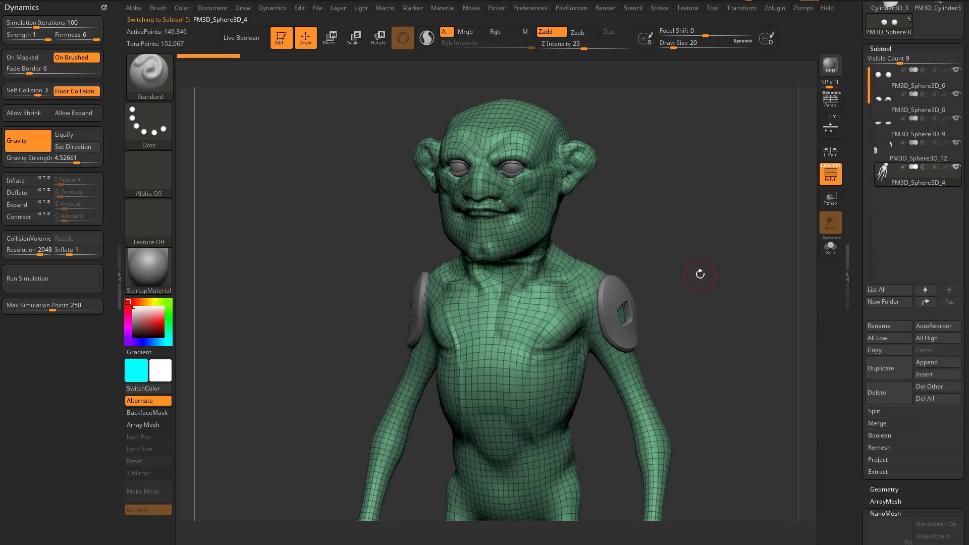
Choose Flat Head from the IMM Ind. Parts brush and try to insert it on the body's chest
key("b")
key("i")
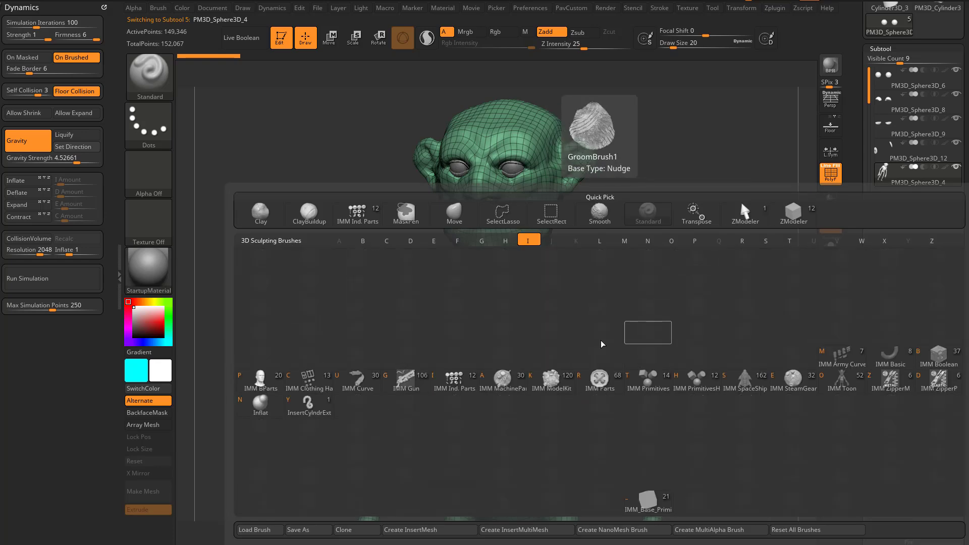
left_click(454, 379)
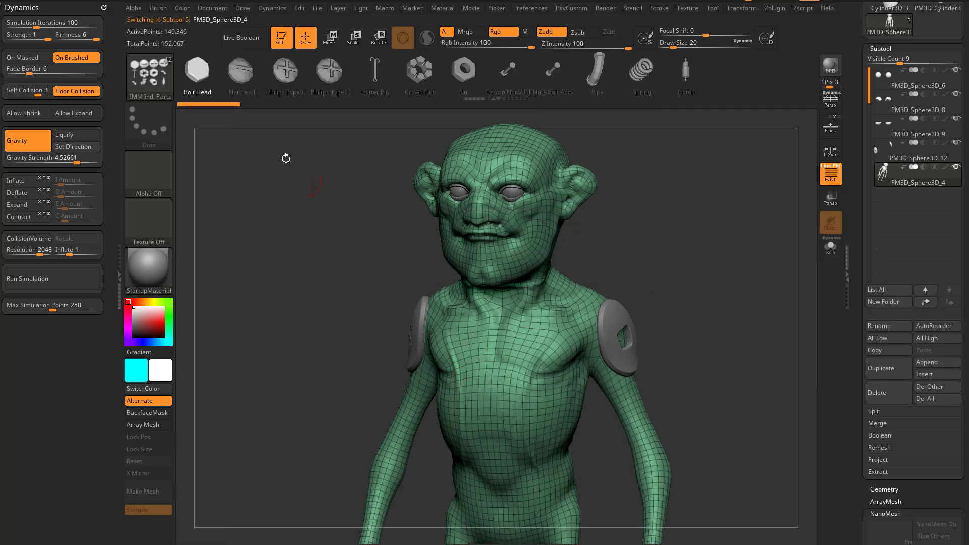
left_click(244, 75)
left_click_drag(676, 243, 648, 275)
left_click_drag(532, 315, 555, 340)
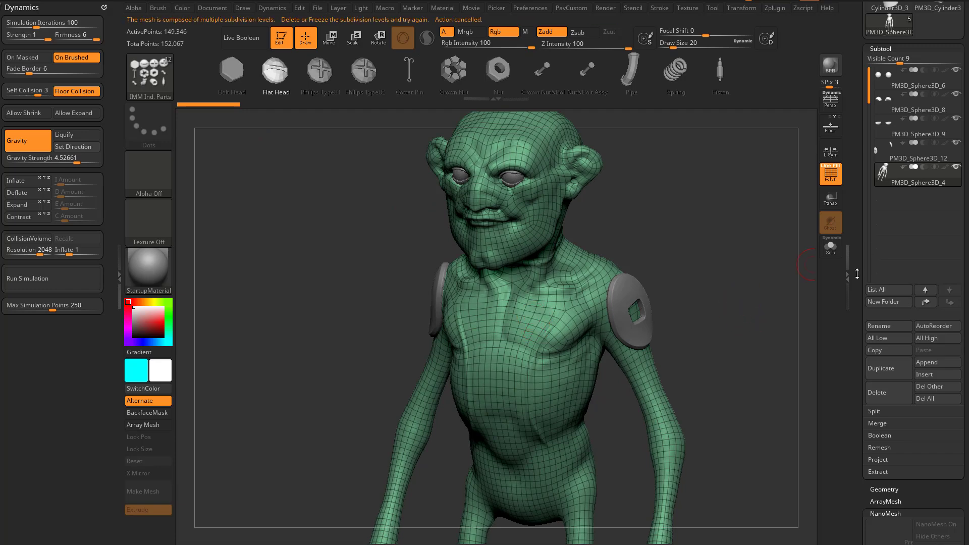
Delete the lower subdivision levels of the character's body
left_click_drag(857, 274, 858, 32)
left_click(878, 244, "shift")
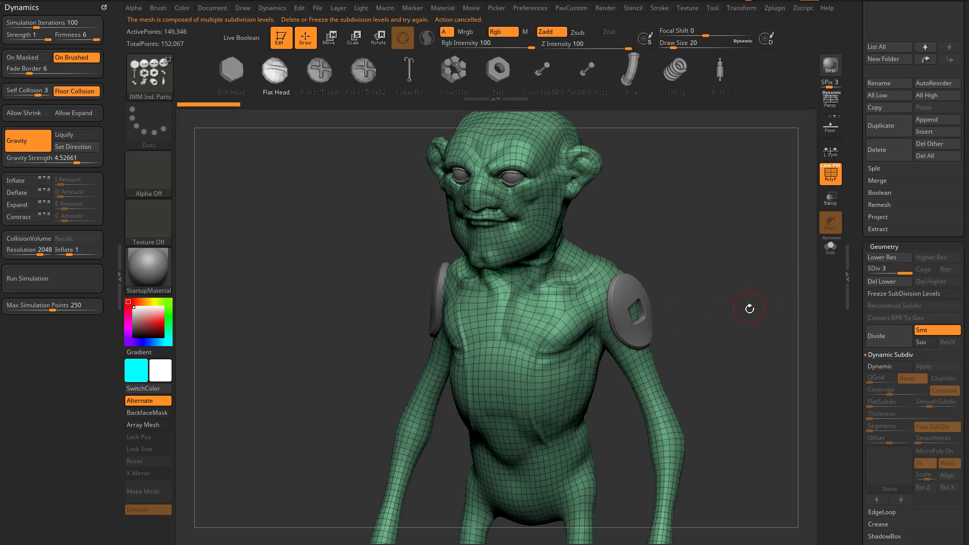
mouse_move(750, 308)
left_mouse_down()
mouse_move(761, 276)
mouse_move(766, 290)
mouse_move(811, 305)
left_mouse_up()
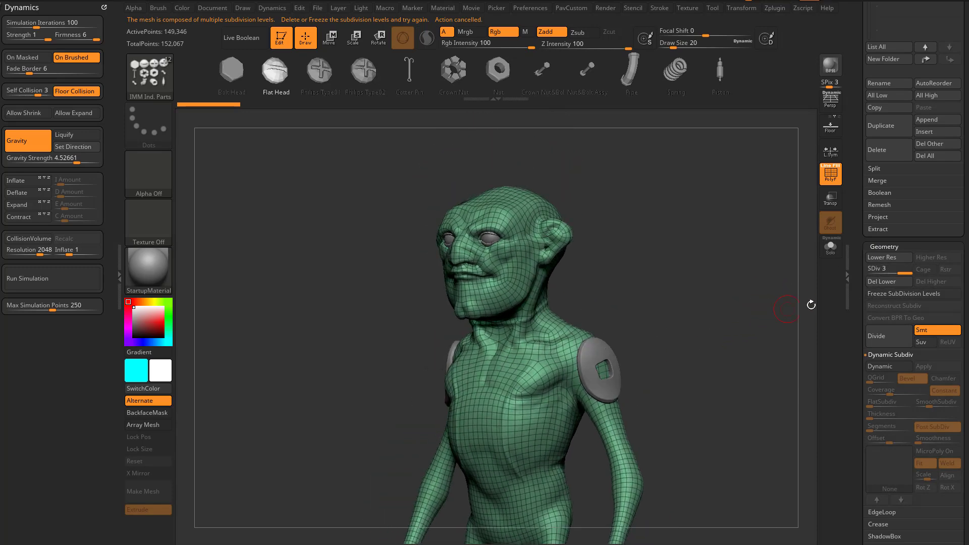
left_click(892, 283)
Insert a mirrored pair of Flat Heads on the chest and split them off into their own subtool
left_click_drag(735, 298, 676, 310)
key("4")
left_click(744, 245)
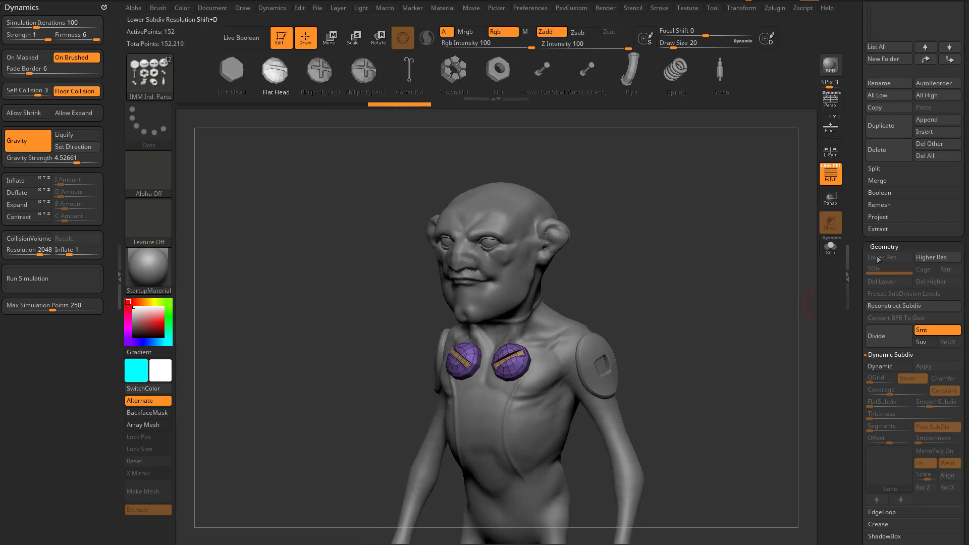
left_click(876, 170)
scroll(868, 247, "down", 3)
Reconstruct the body's lower subdivision levels, then try to insert another Flat Head directly on the body
left_click(573, 330, "alt")
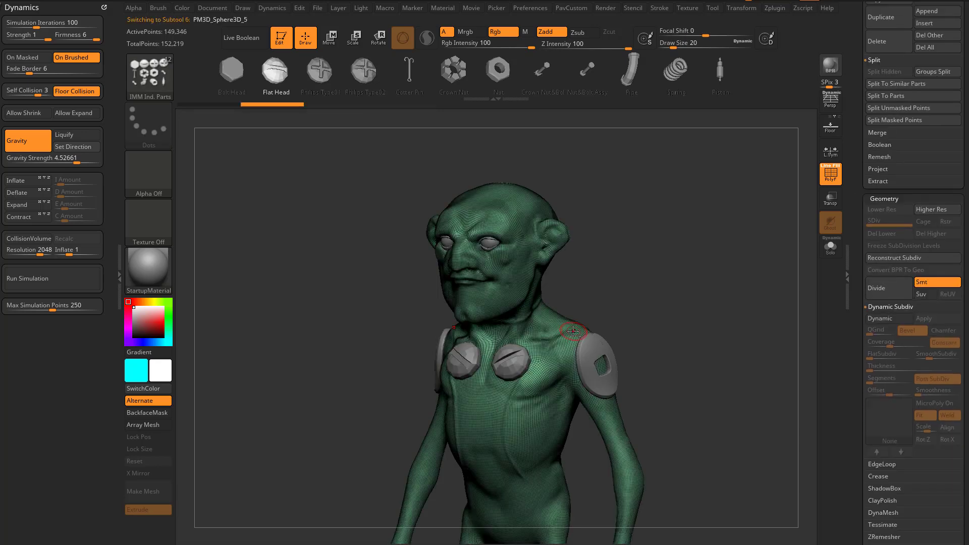
left_click(907, 256)
left_click(909, 257)
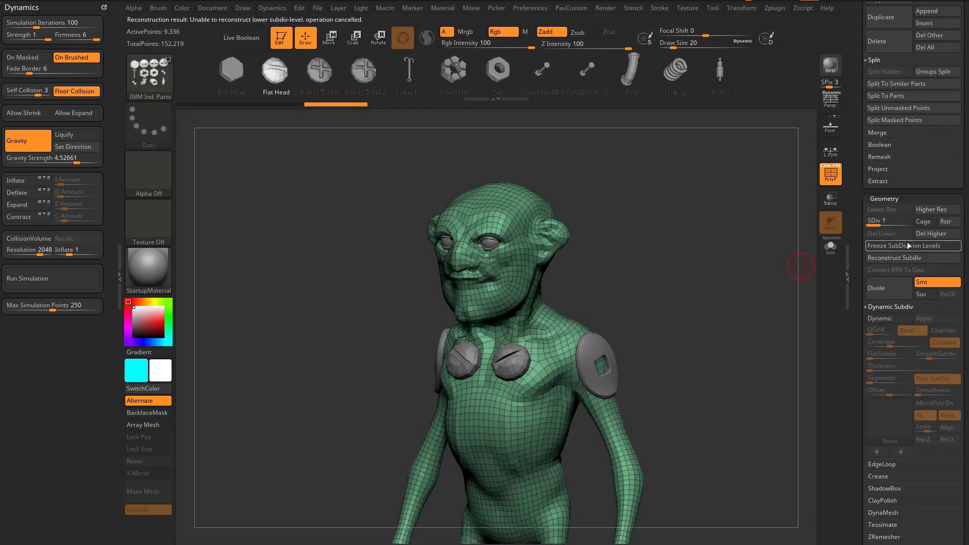
left_click(600, 344)
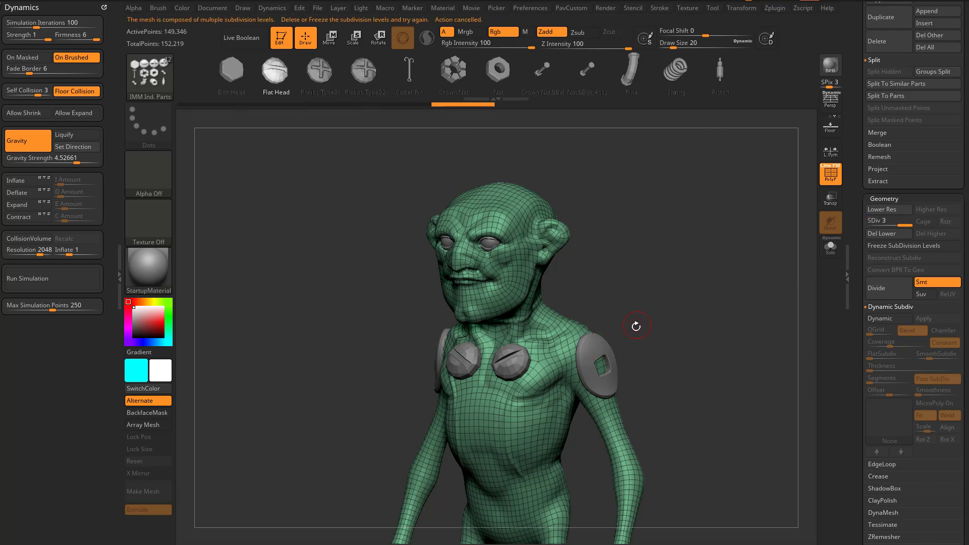
Make the chest screws the active subtool and insert several mirrored Flat Heads of varied sizes across the chest with IMM Ind. Parts
left_click(603, 344, "alt")
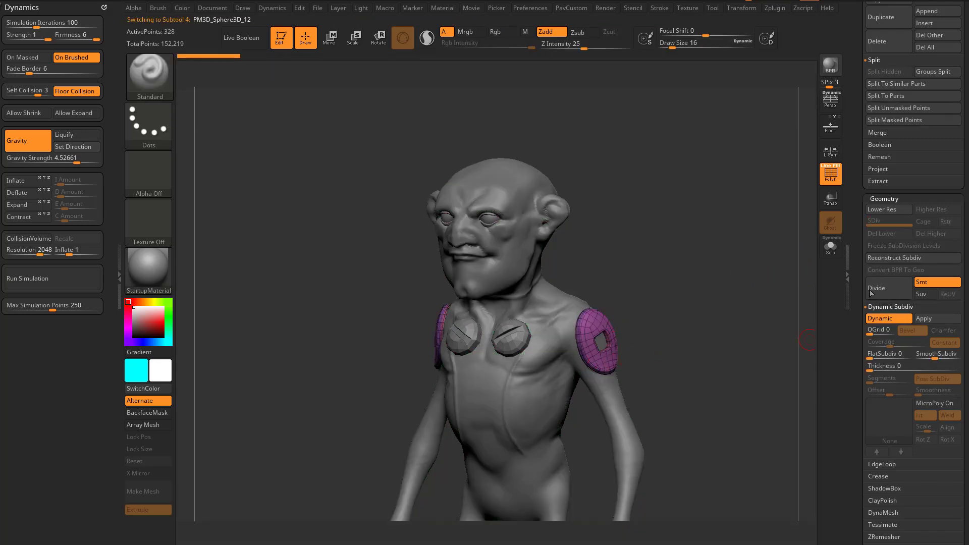
left_click_drag(757, 305, 676, 328)
left_click(557, 351, "alt")
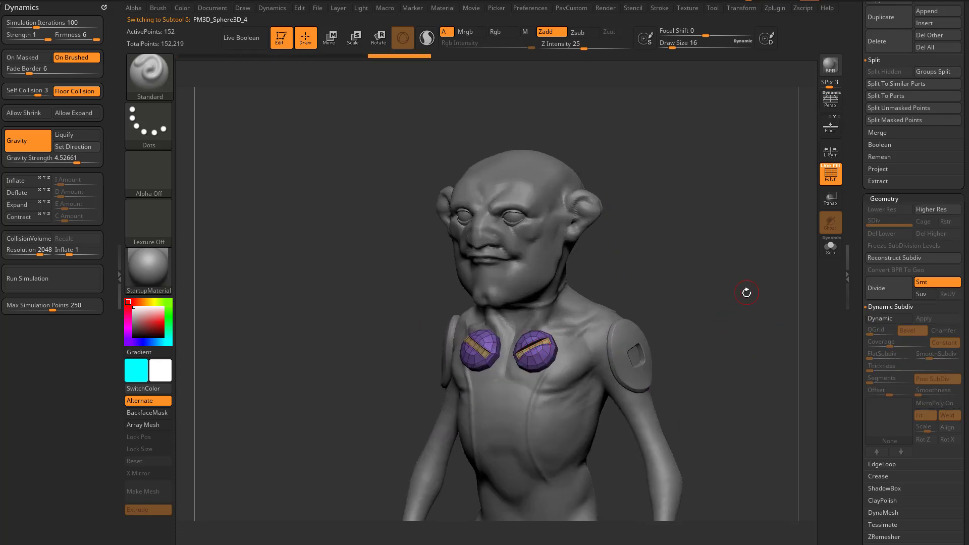
left_click_drag(746, 293, 721, 288)
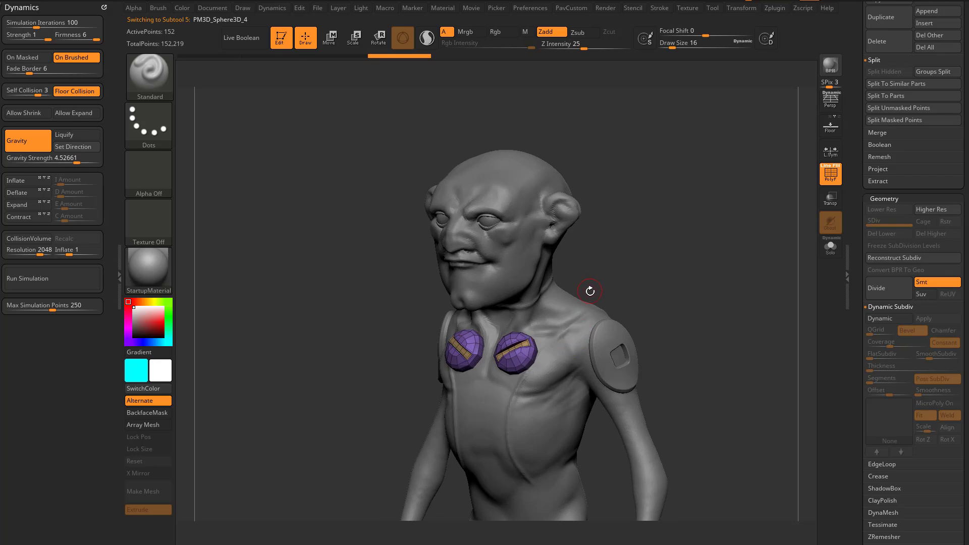
key("b")
key("i")
left_click(444, 378)
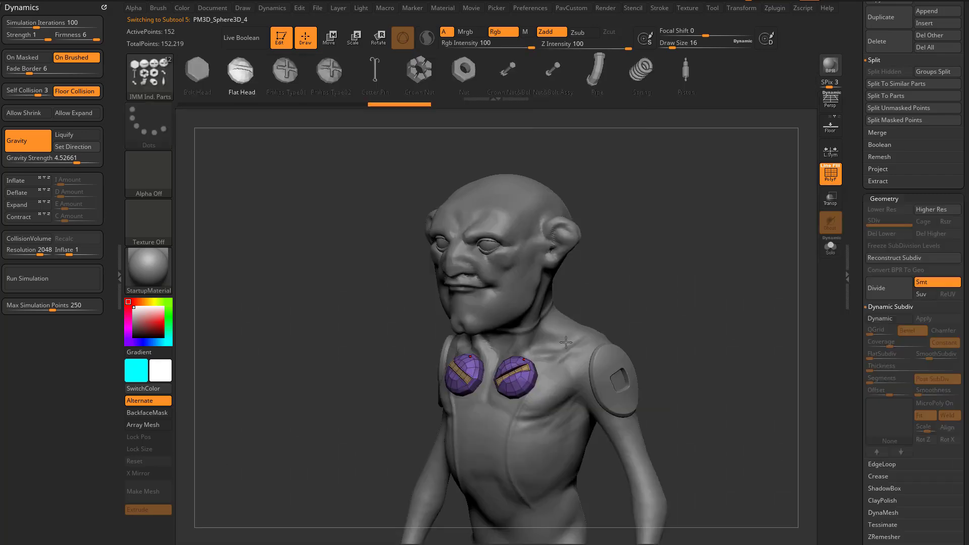
mouse_move(570, 334)
left_mouse_down()
mouse_move(579, 350)
mouse_move(564, 375)
left_mouse_up()
left_click_drag(542, 406, 538, 420)
left_click_drag(529, 433, 530, 467)
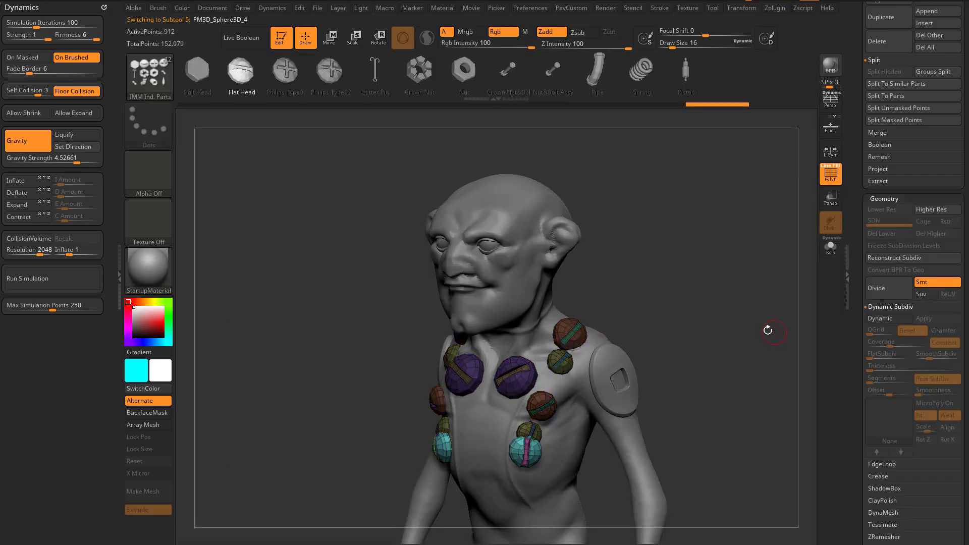
Undo all the extra Flat Heads just inserted on the chest
left_click_drag(768, 331, 769, 328)
key("ctrl+z")
key("ctrl+z")
key("ctrl+z")
key("ctrl+z")
key("ctrl+z")
key("ctrl+z")
key("ctrl+z")
key("ctrl+z")
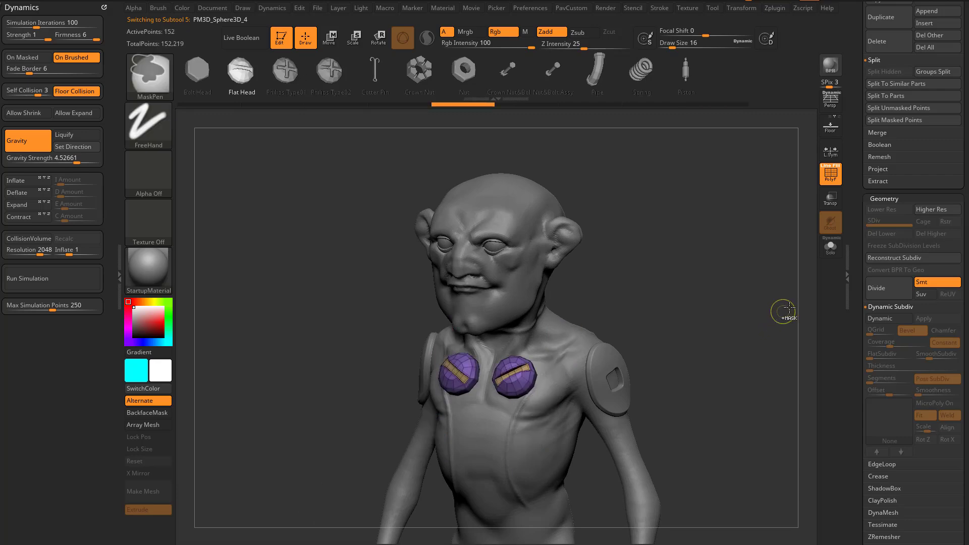
Insert a PolyMesh3D star as a new subtool and move it to the top of the subtool list
left_click_drag(857, 252, 852, 370)
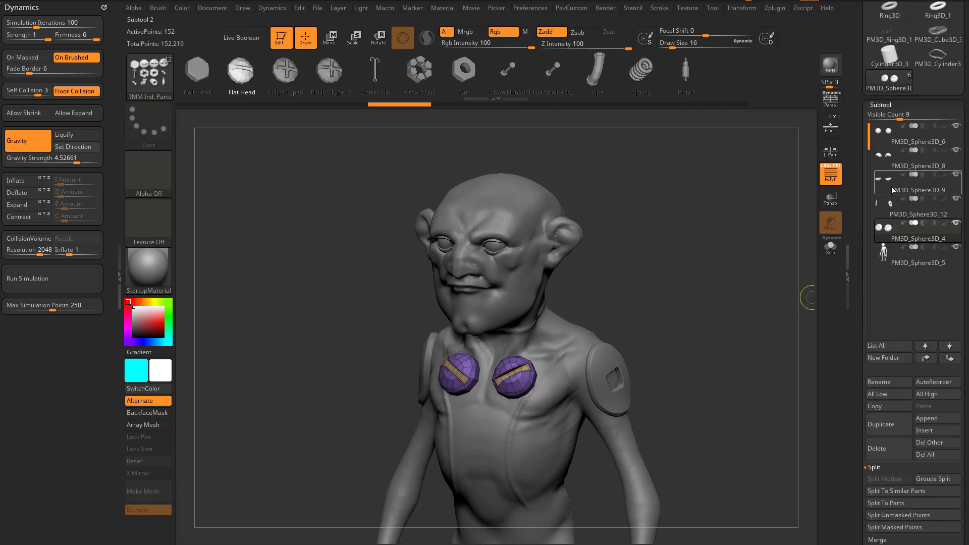
left_click(889, 136)
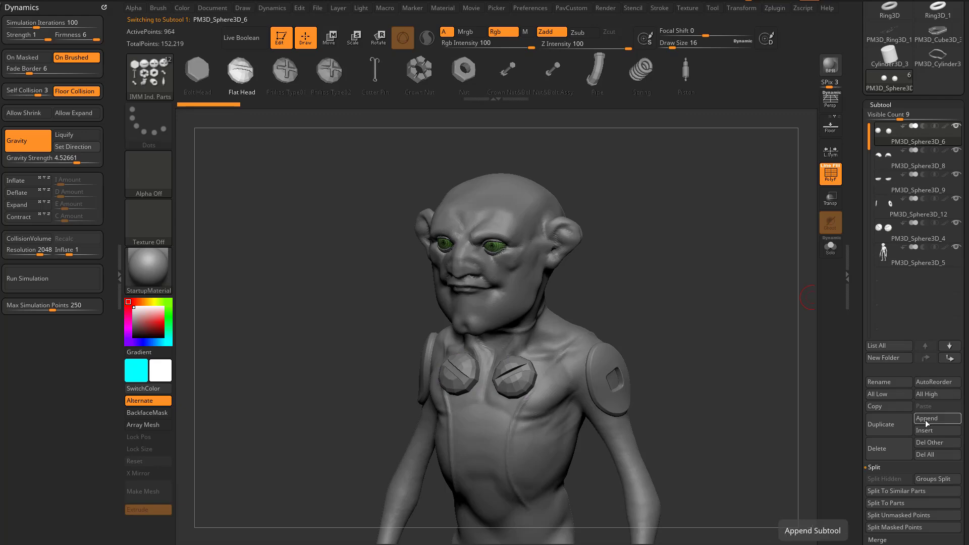
left_click(926, 432)
left_click(790, 361)
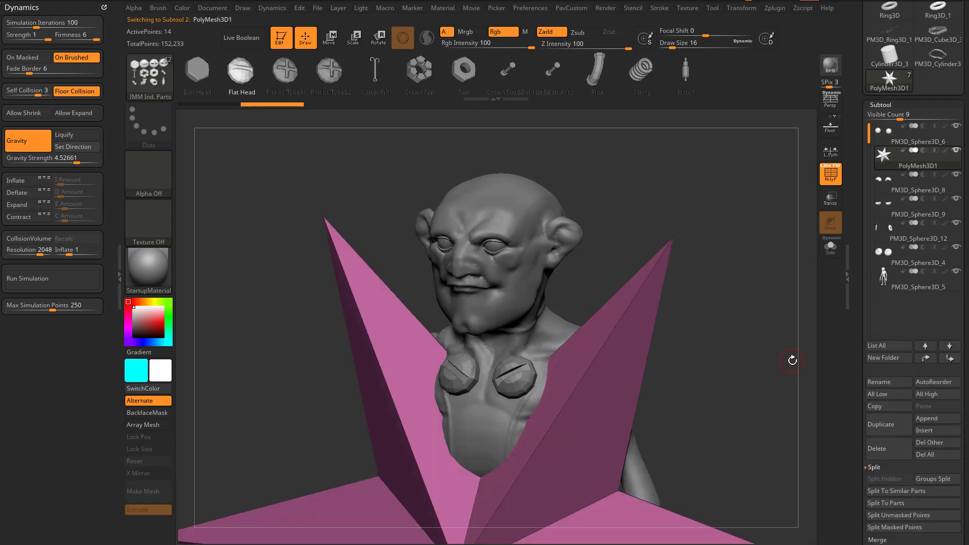
left_click(925, 358)
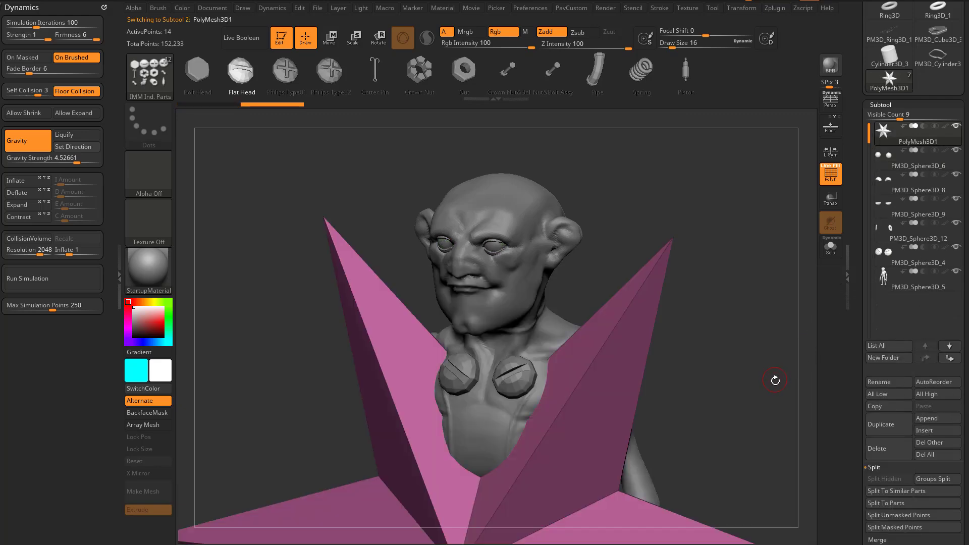
Scale the star down with the Gizmo until it is hidden inside the character's body, checking its placement with Transparency
key("f")
key("e")
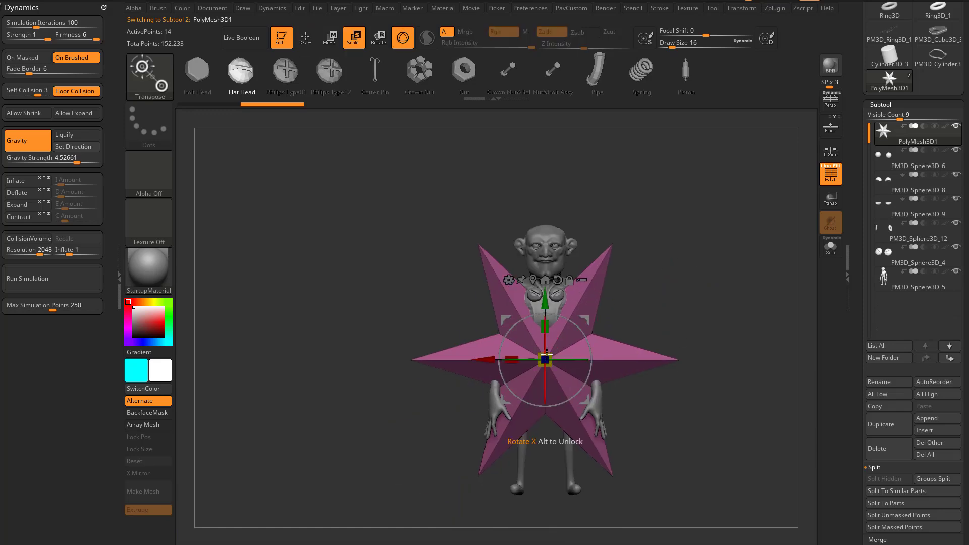
key("w")
left_click_drag(544, 360, 468, 392)
left_click(830, 198)
left_click_drag(735, 274, 595, 276)
left_click_drag(707, 260, 751, 293)
mouse_move(752, 293)
left_mouse_down("alt")
mouse_move(784, 381)
mouse_move(709, 303)
mouse_move(719, 324)
mouse_move(681, 323)
left_mouse_up("alt")
key("q")
left_click(830, 198)
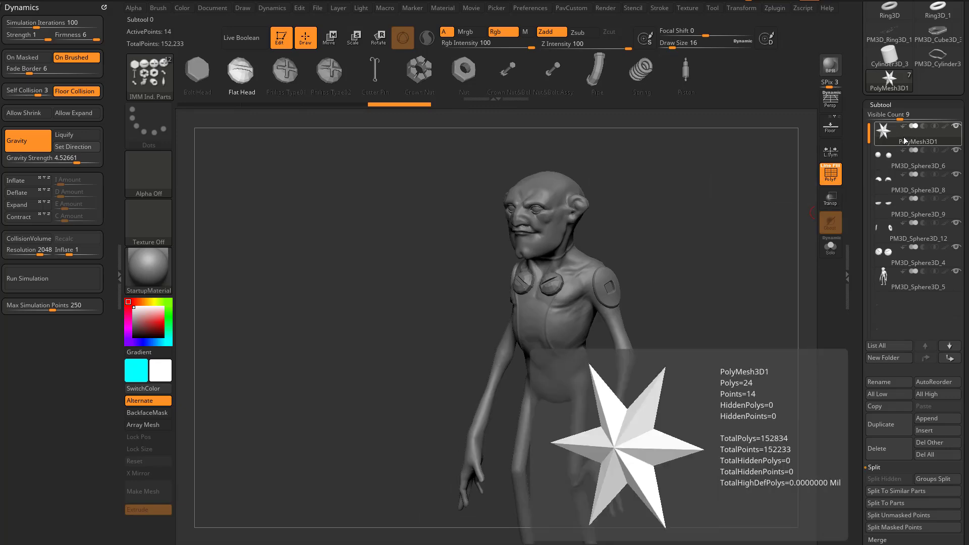
Save the tool to disk under the name Character
scroll(908, 122, "up", 5)
left_click(929, 24)
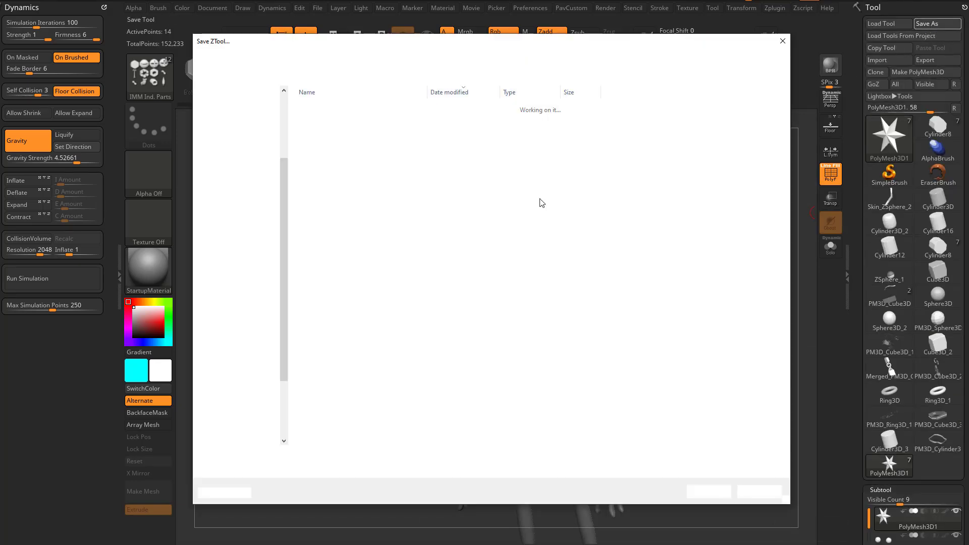
type("Character")
key("Return")
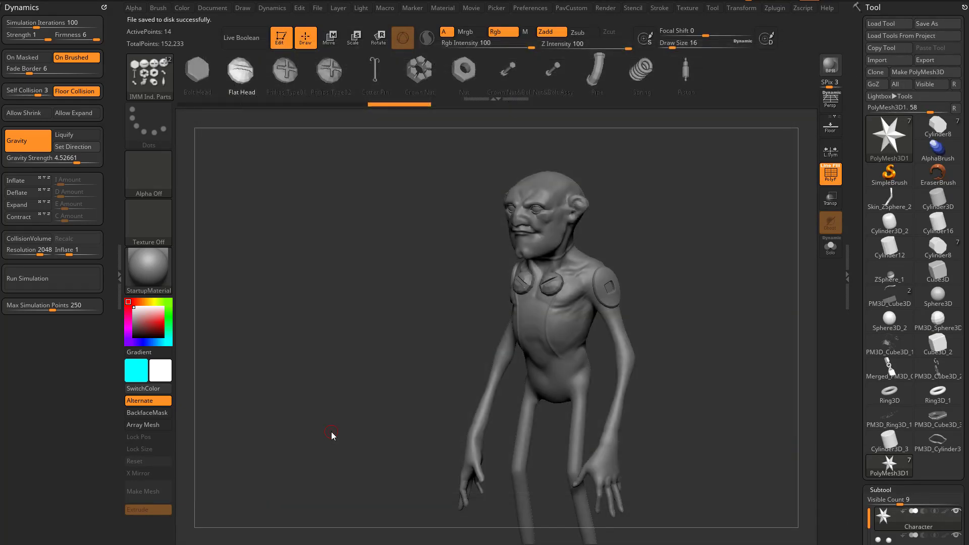
Make the body the active subtool and bring the character's torso into close view
scroll(857, 320, "down", 7)
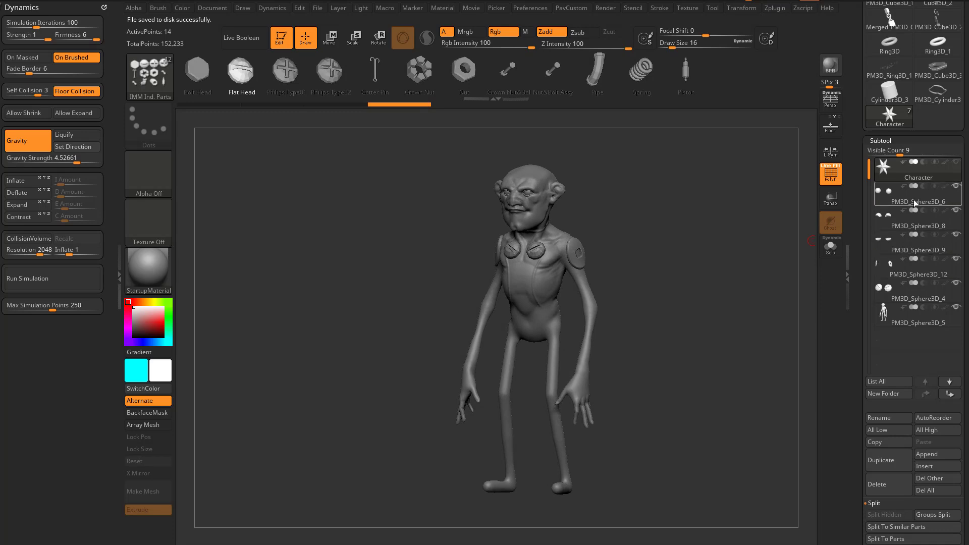
mouse_move(903, 182)
mouse_move(745, 255)
left_mouse_down("alt")
mouse_move(731, 243)
mouse_move(757, 265)
left_mouse_up("alt")
left_click_drag(857, 276, 858, 193)
scroll(858, 192, "down", 5)
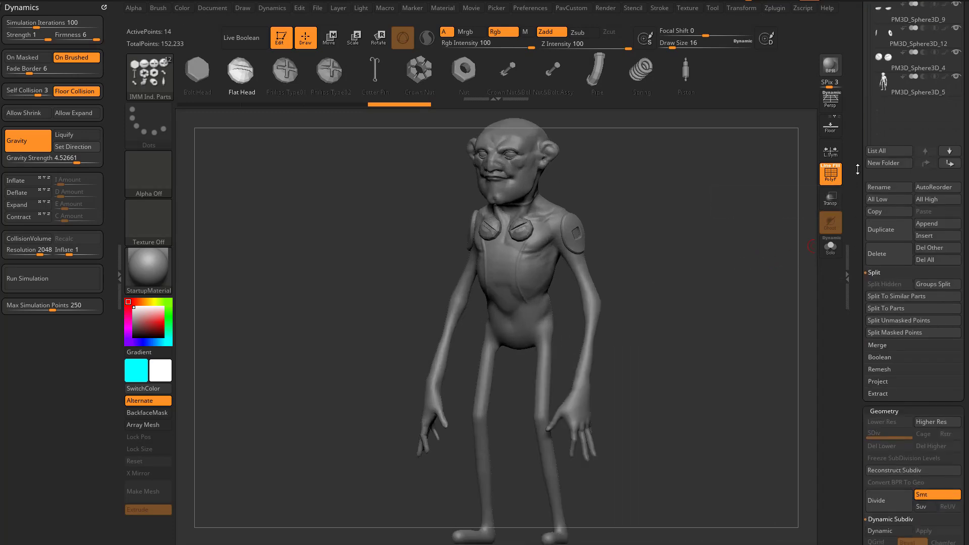
scroll(857, 315, "up", 5)
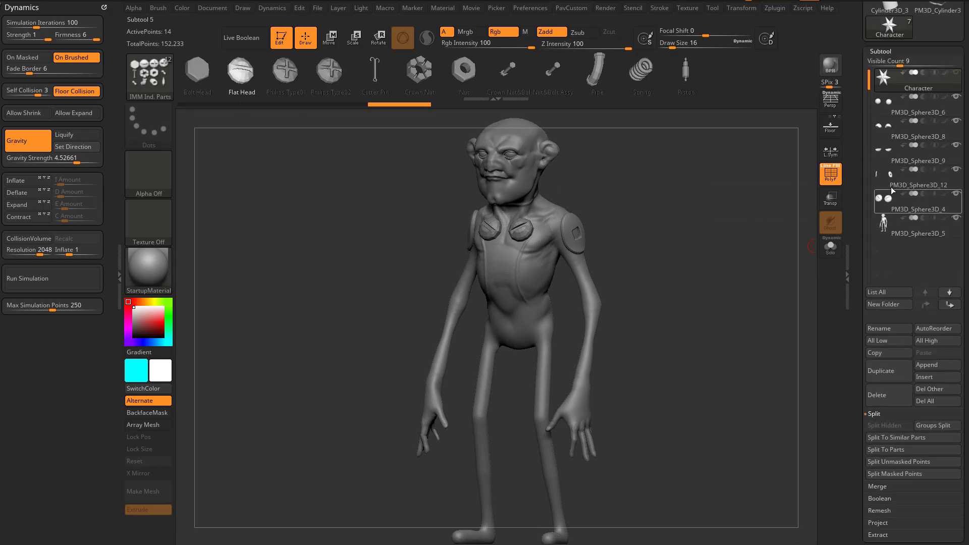
left_click(900, 237)
left_click_drag(681, 239, 655, 298, "alt")
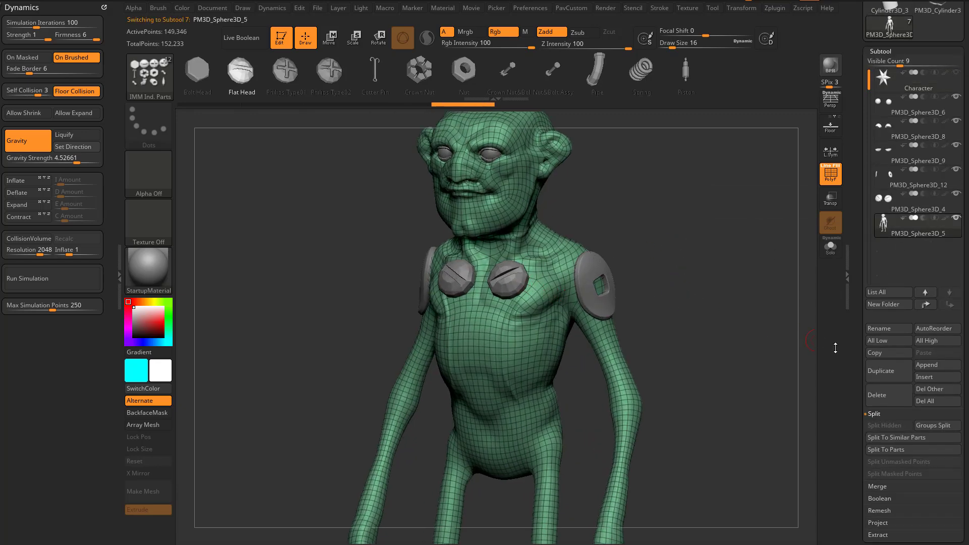
Try to insert a Flat Head part from the IMM Ind. Parts brush directly onto the body's multi-subdivision mesh
scroll(859, 341, "down", 4)
left_click_drag(735, 299, 731, 266)
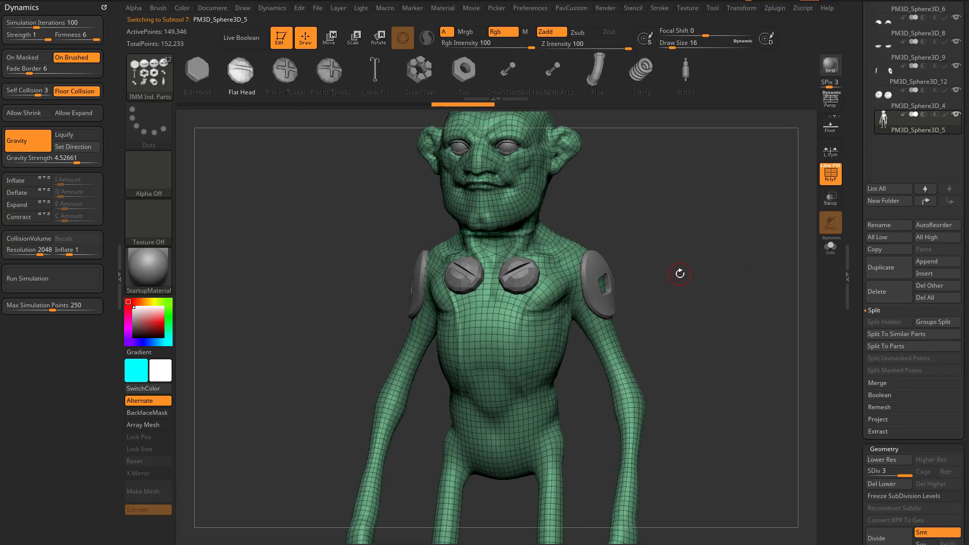
key("b")
key("i")
left_click_drag(751, 199, 721, 234, "alt")
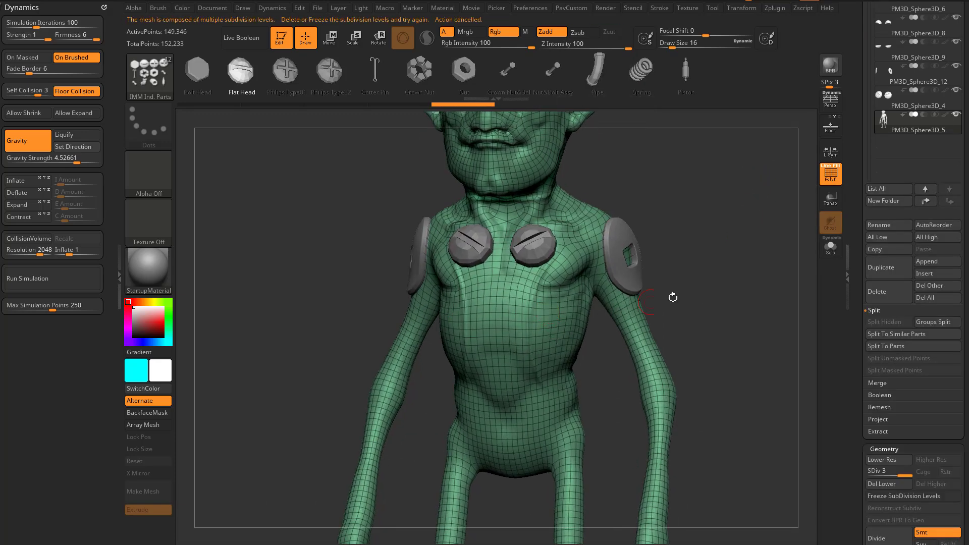
Activate the Character star placeholder and use X symmetry to insert three mirrored pairs of Flat Head parts down the torso
scroll(868, 294, "up", 5)
left_click(916, 150)
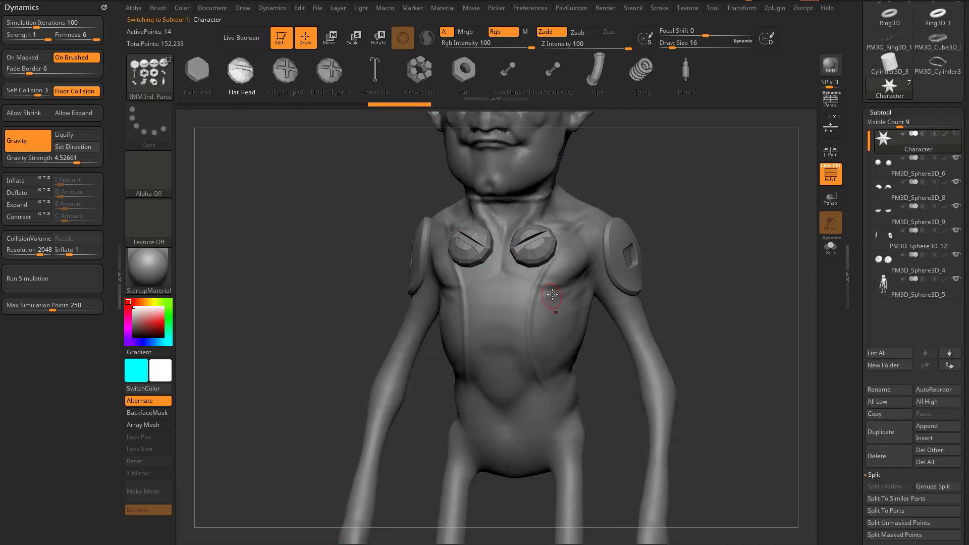
left_click(555, 315)
key("ctrl+z")
key("ctrl+z")
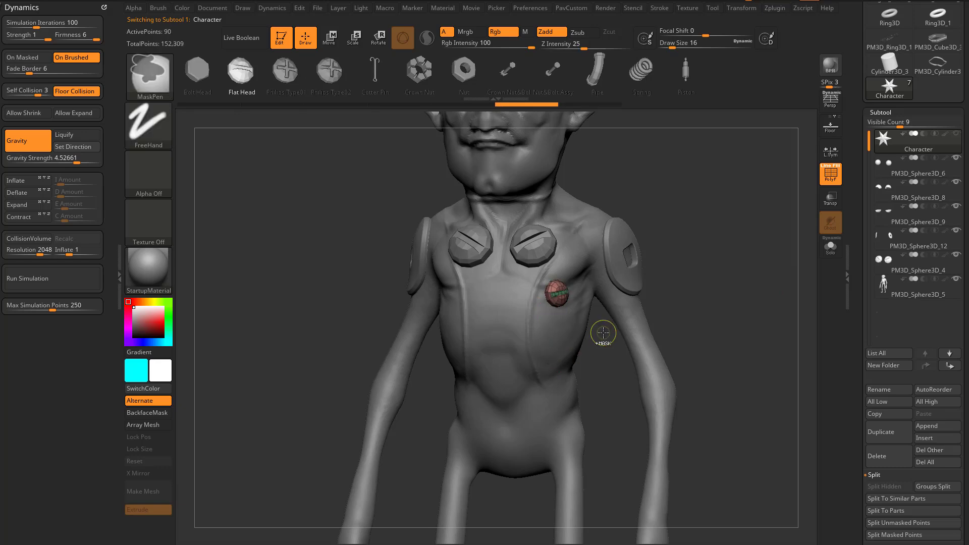
key("ctrl+z")
key("x")
left_click(555, 295)
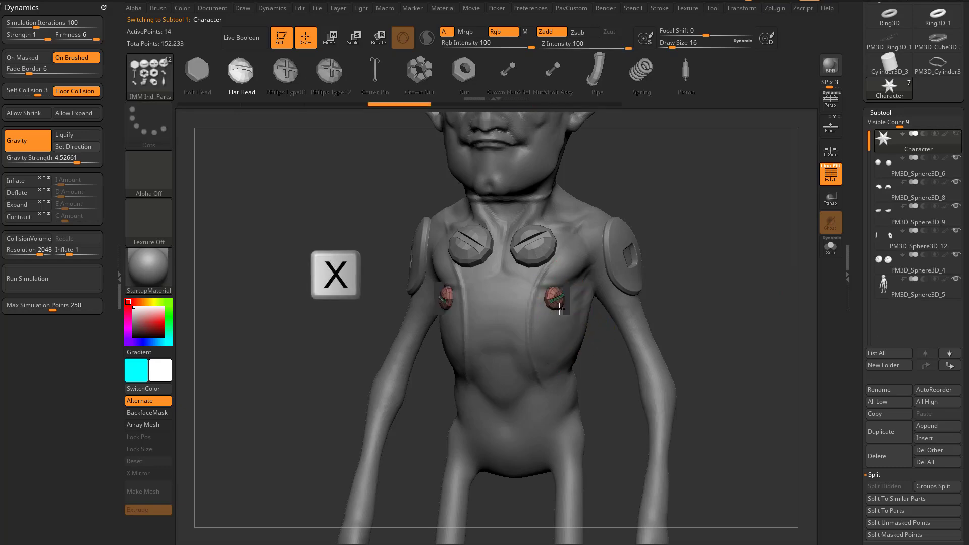
left_click(553, 322)
left_click(552, 342)
left_click_drag(671, 323, 763, 312)
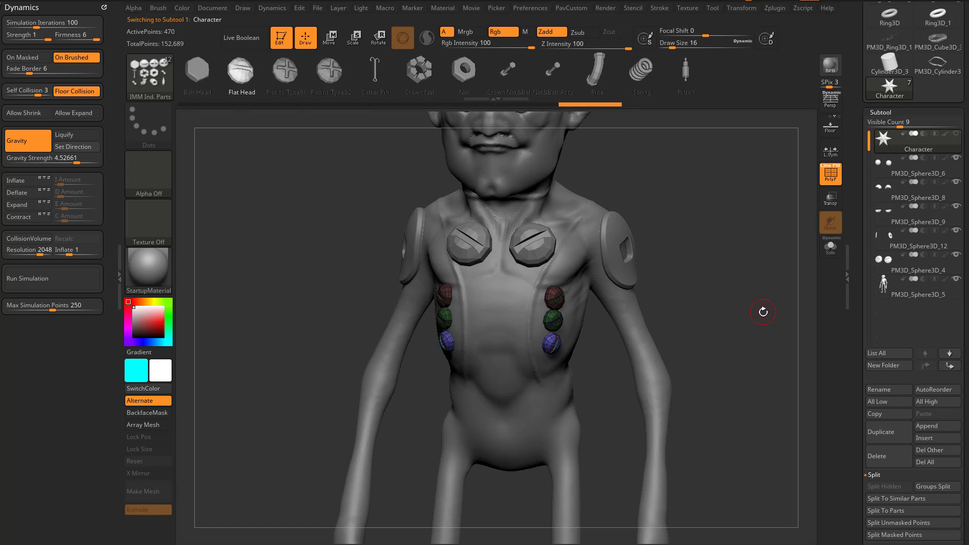
Isolate the star subtool, hide the inserted Flat Head parts and split them off into their own subtool
left_click(830, 247)
left_click_drag(694, 275, 610, 255)
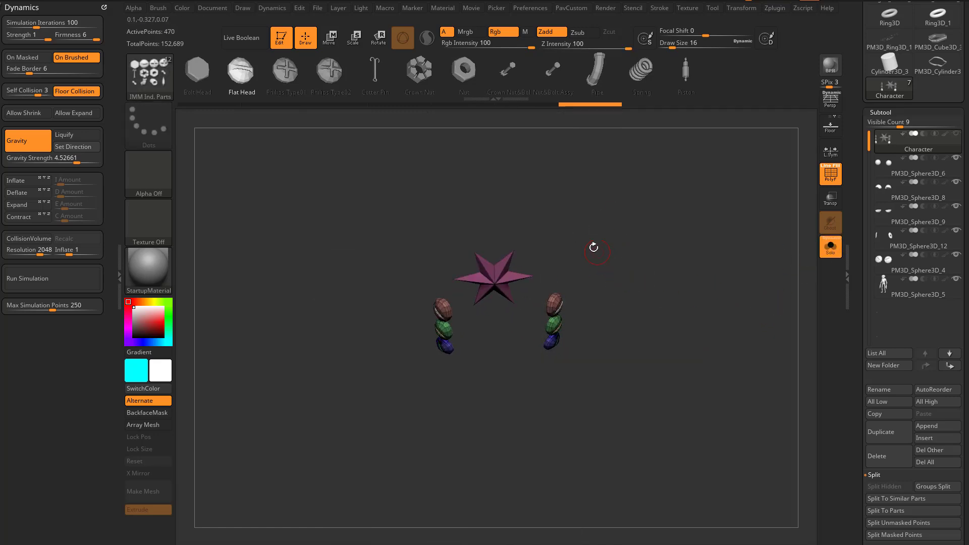
mouse_move(435, 226)
left_mouse_down("ctrl+shift")
mouse_move(531, 277)
mouse_move(541, 293)
left_mouse_up("ctrl+shift")
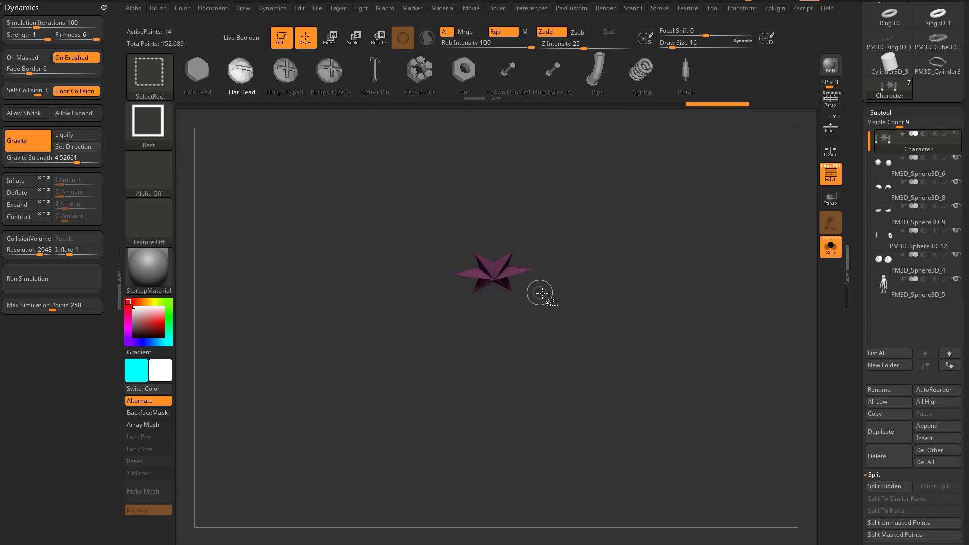
left_click(845, 365)
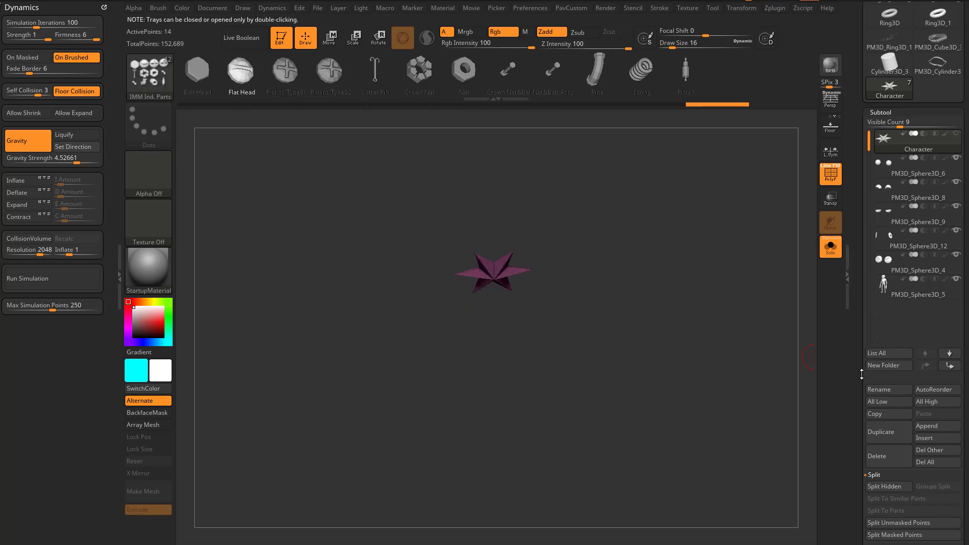
left_click(873, 487)
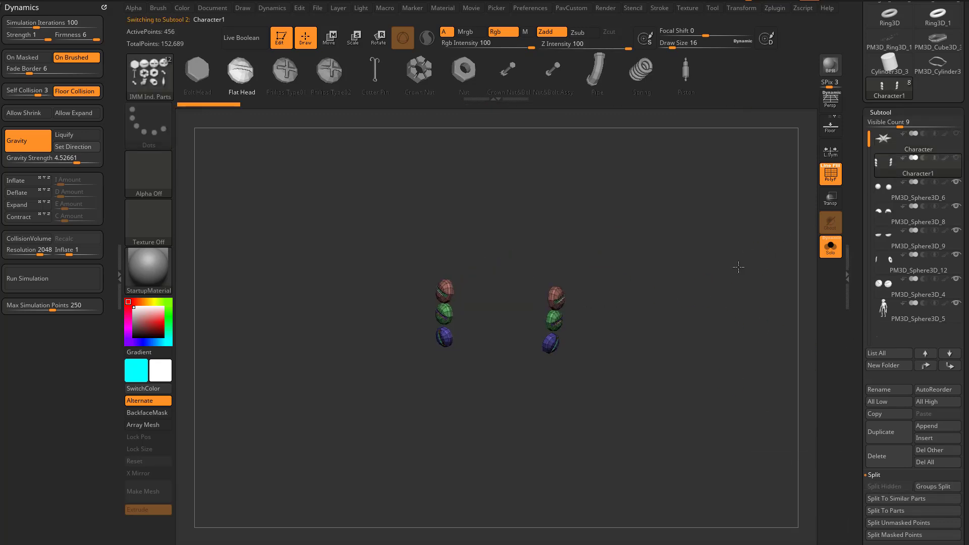
Show the whole character and delete both the split-off torso parts and the pair of Flat Head screws on the chest
left_click(830, 246)
left_click_drag(767, 256, 603, 306)
scroll(888, 379, "down", 3)
left_click(882, 379)
left_click(550, 302, "alt")
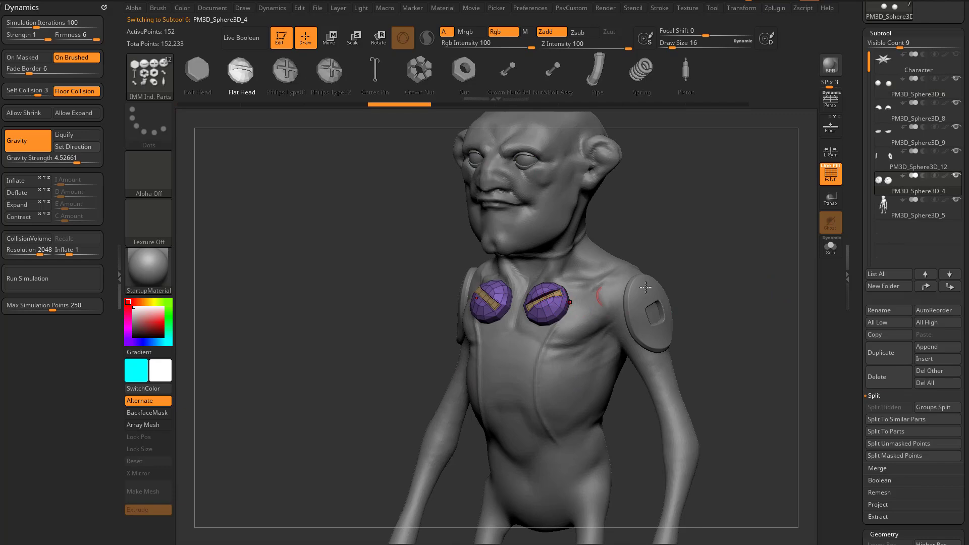
left_click_drag(756, 282, 744, 270)
left_click(888, 376)
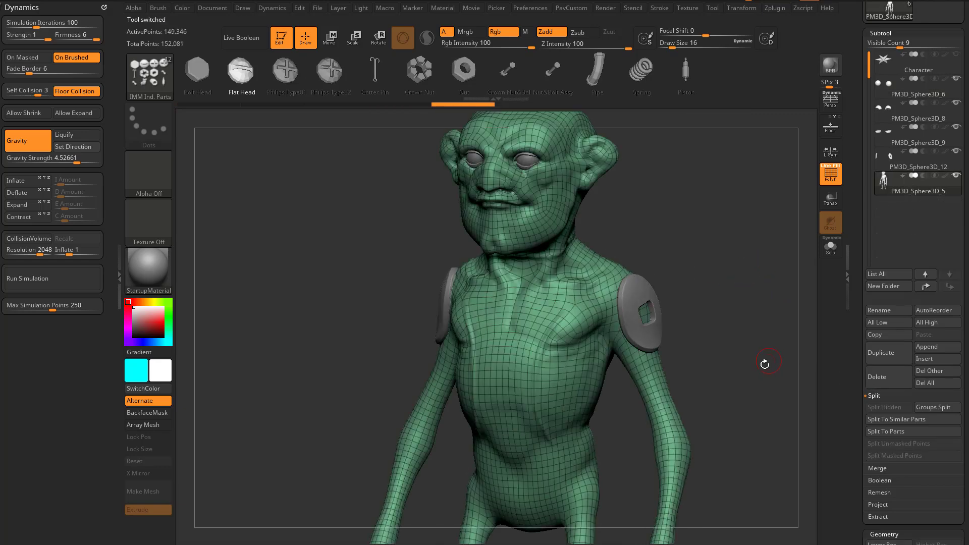
Make the Character star the active subtool and check its placement inside the body with Transparency
left_click_drag(763, 364, 745, 311)
left_click(912, 71)
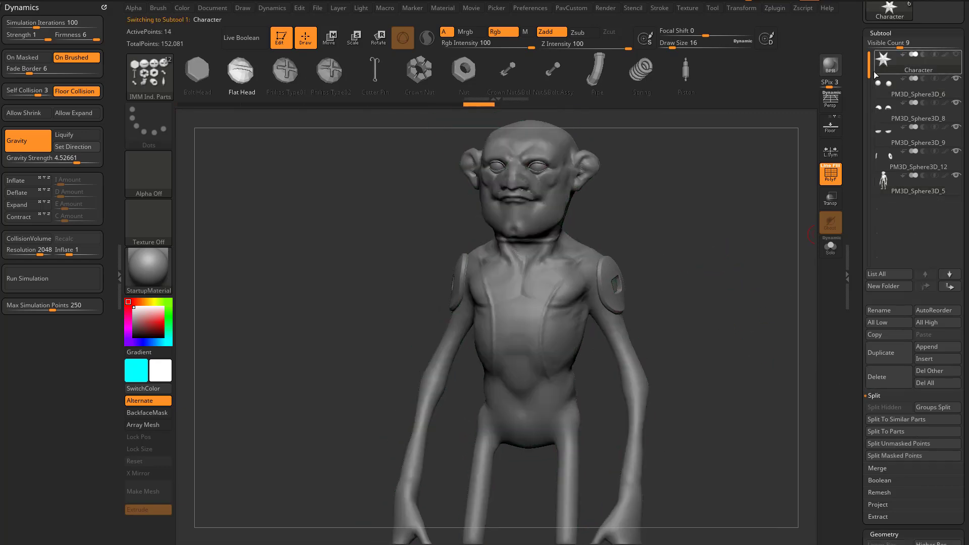
left_click_drag(723, 221, 726, 244)
left_click(830, 199)
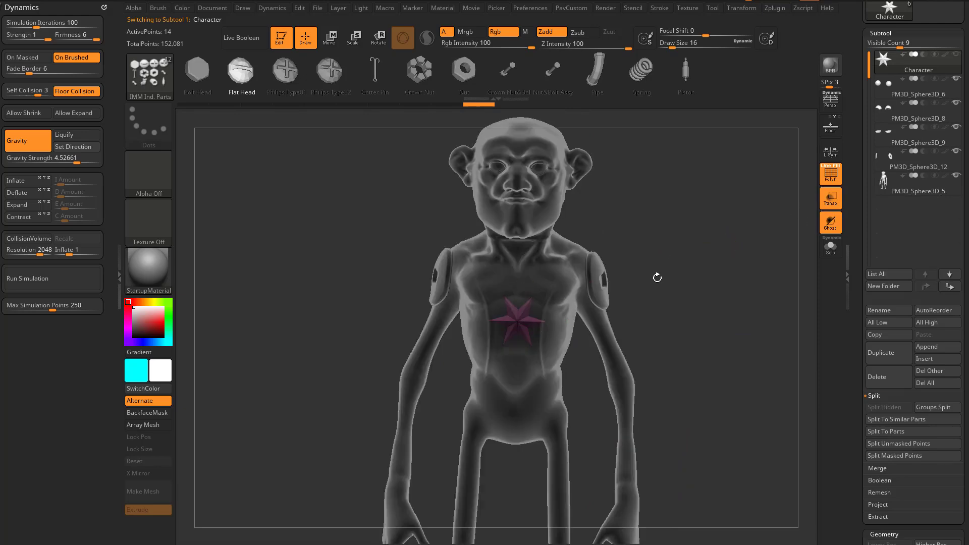
left_click(834, 202)
left_click_drag(649, 264, 678, 247)
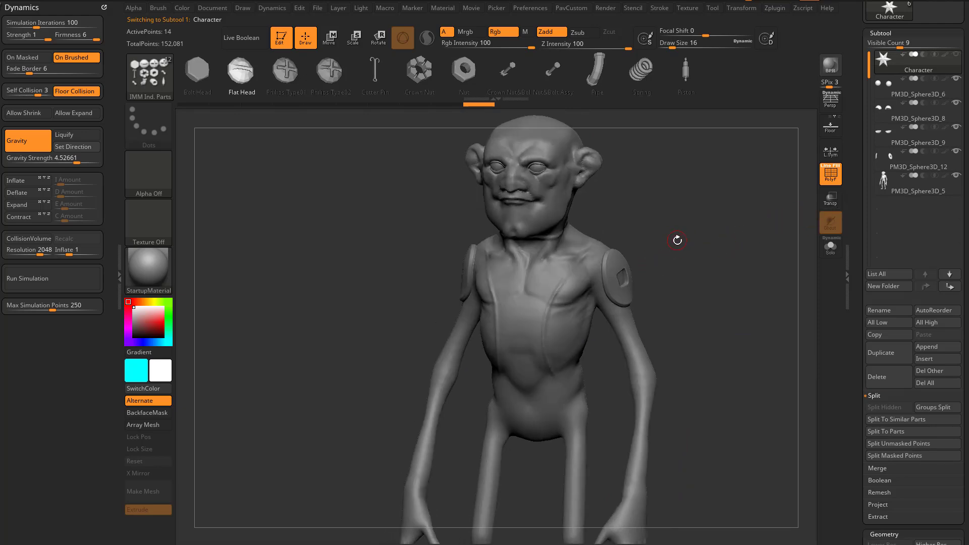
Insert a mirrored pair of Single Poly planes from the IMM PrimitivesH brush on the character's chest
key("b")
key("i")
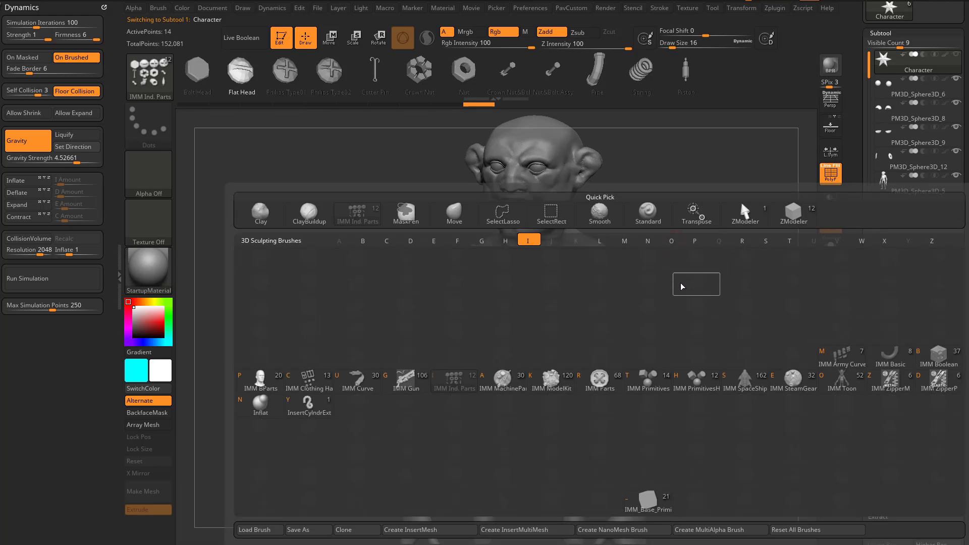
left_click(699, 383)
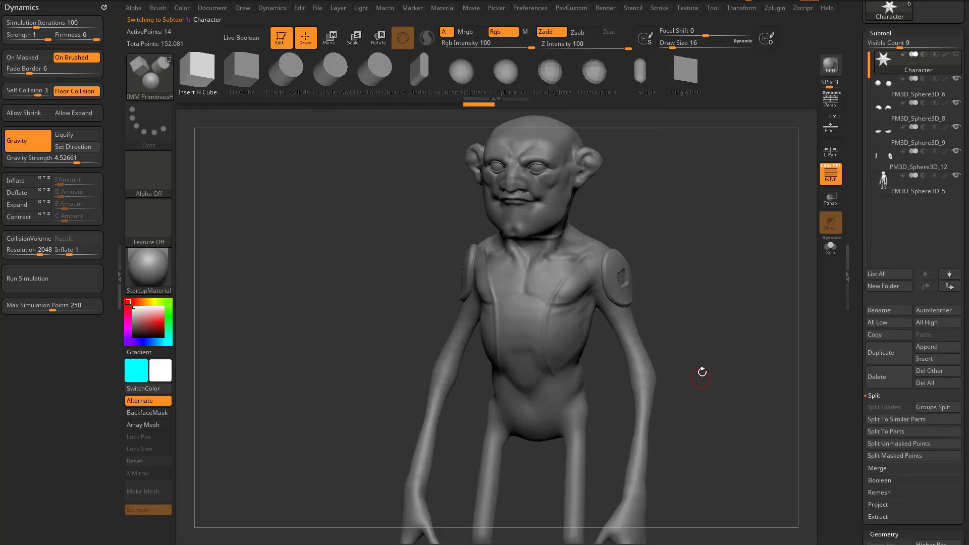
left_click(689, 84)
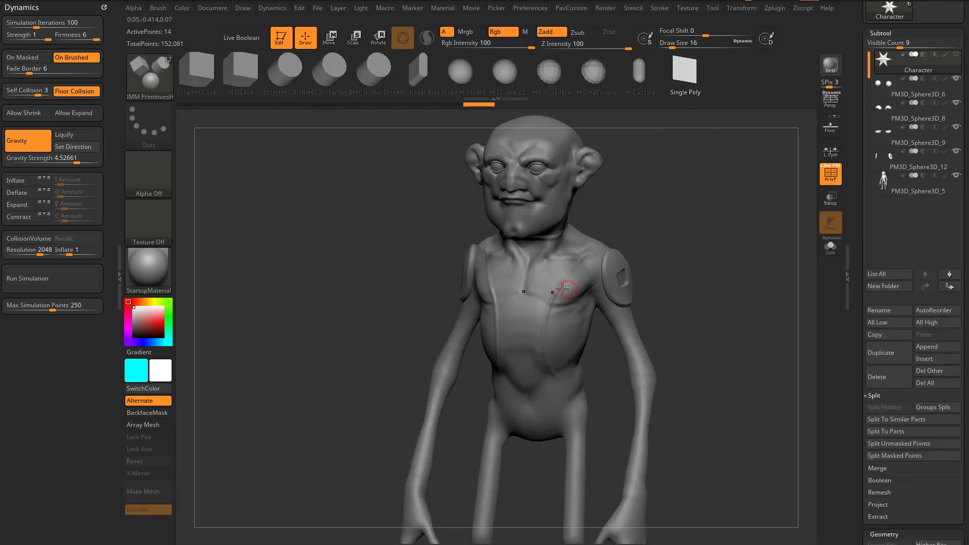
left_click_drag(552, 275, 555, 288)
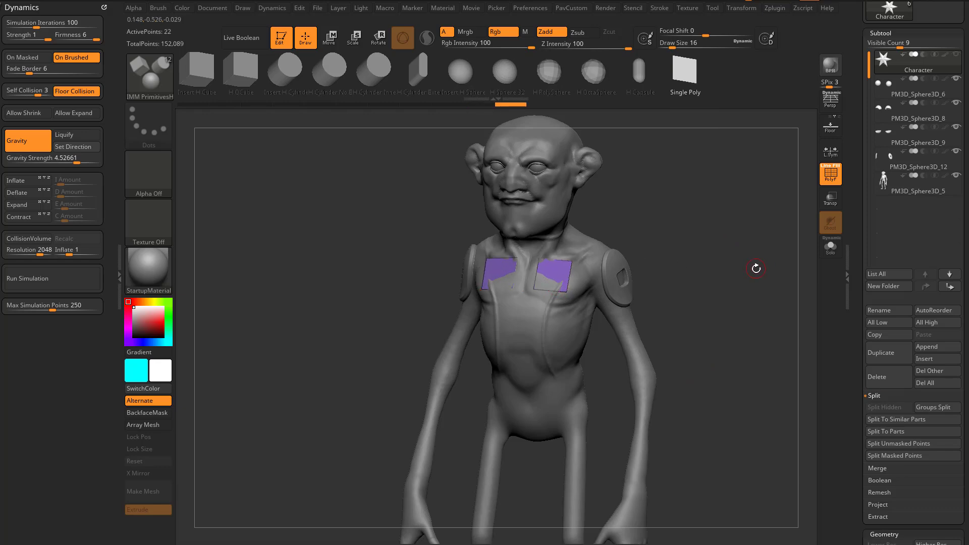
left_click_drag(756, 268, 784, 273)
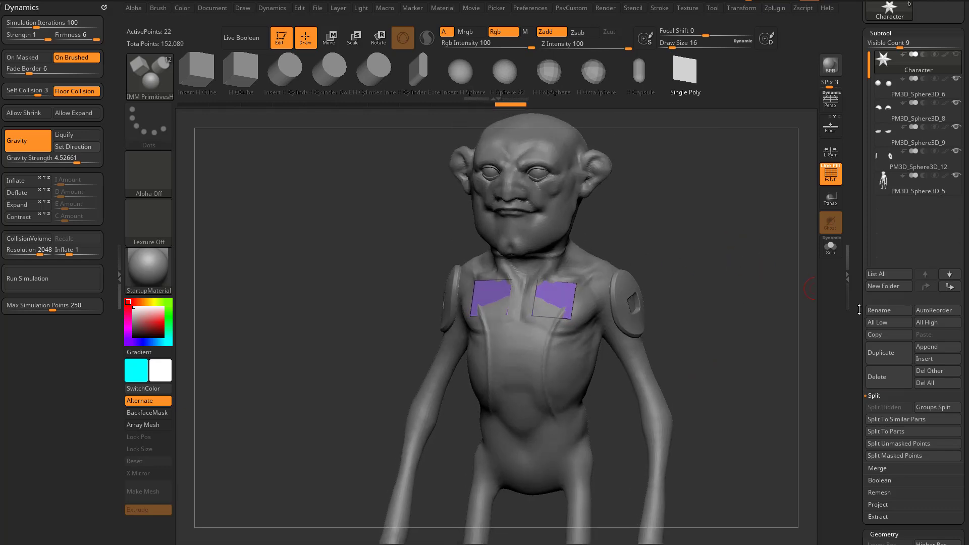
Isolate the star subtool and split the two inserted planes off into their own subtool
mouse_move(859, 310)
left_mouse_down()
mouse_move(849, 192)
mouse_move(855, 310)
left_mouse_up()
left_click(830, 247)
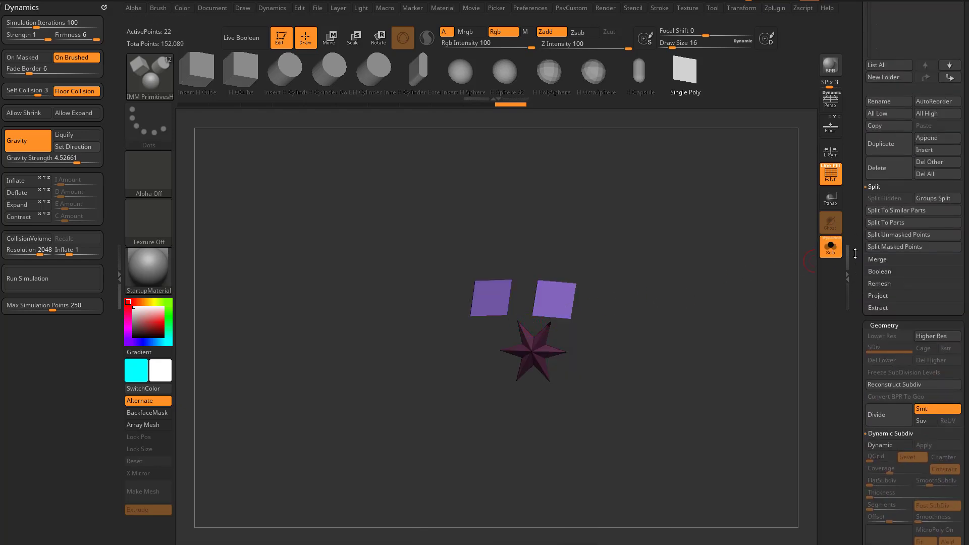
left_click(899, 211)
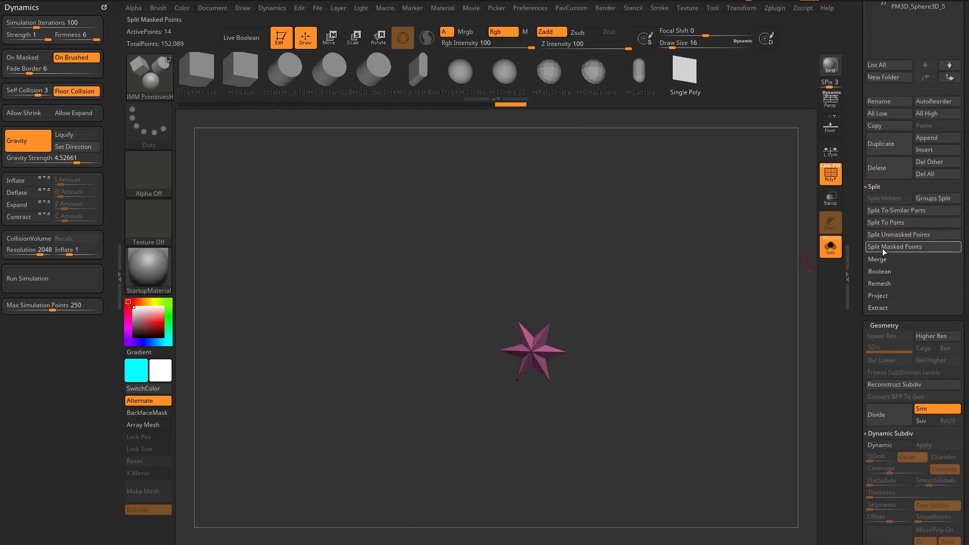
left_click(908, 207)
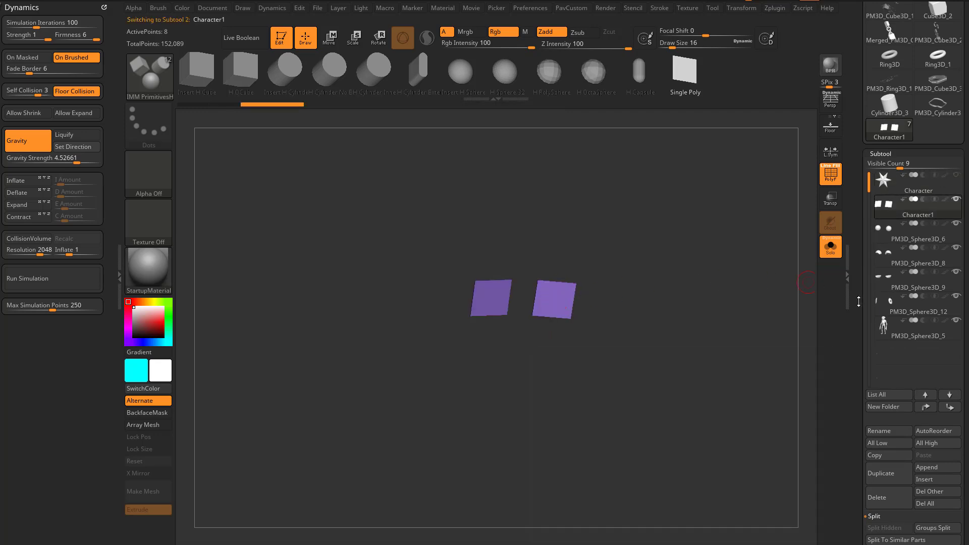
Replace the two chest planes with Flat Head screws using ZModeler's Insert NanoMesh polygon action with the Polygroup All target
left_click_drag(858, 301, 857, 184)
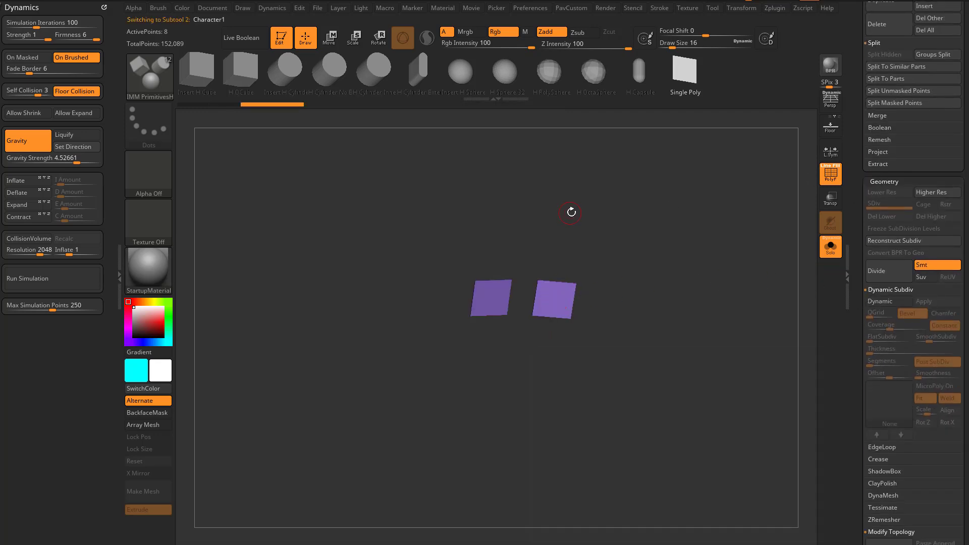
key("b")
left_click(809, 501)
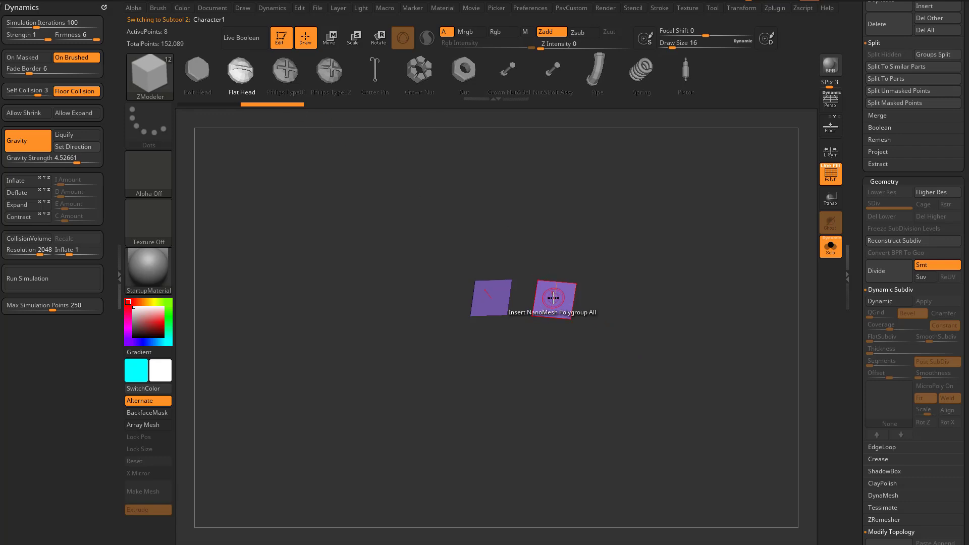
key("space")
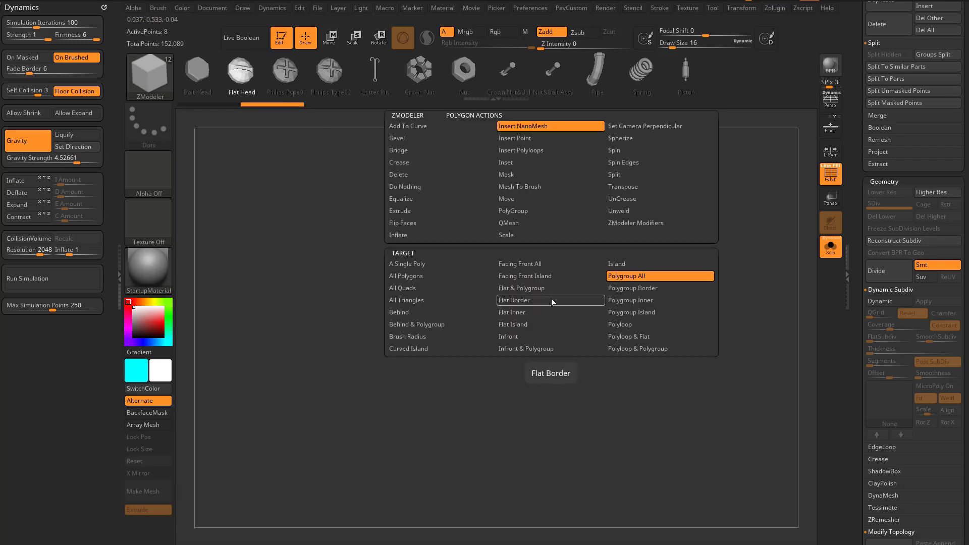
left_click(637, 276)
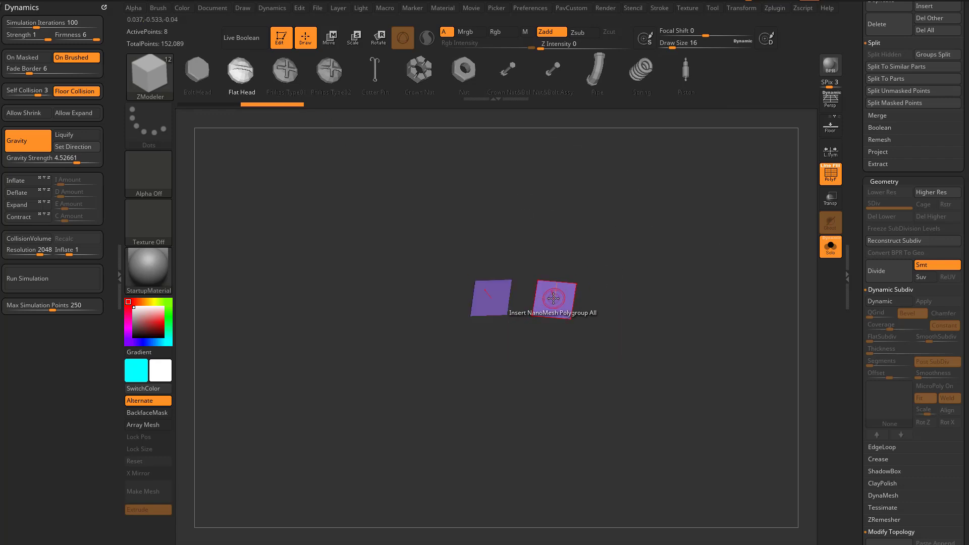
key("b")
key("Escape")
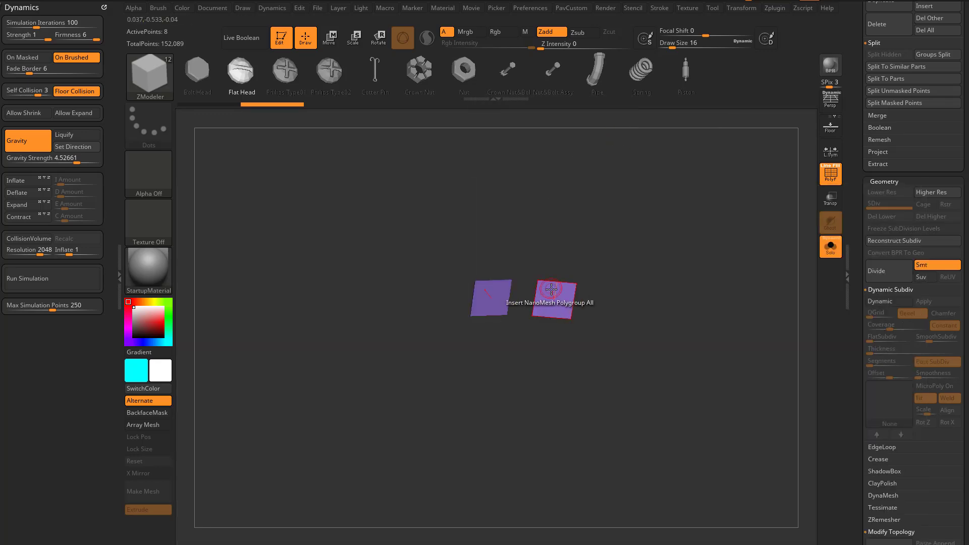
left_click(551, 288)
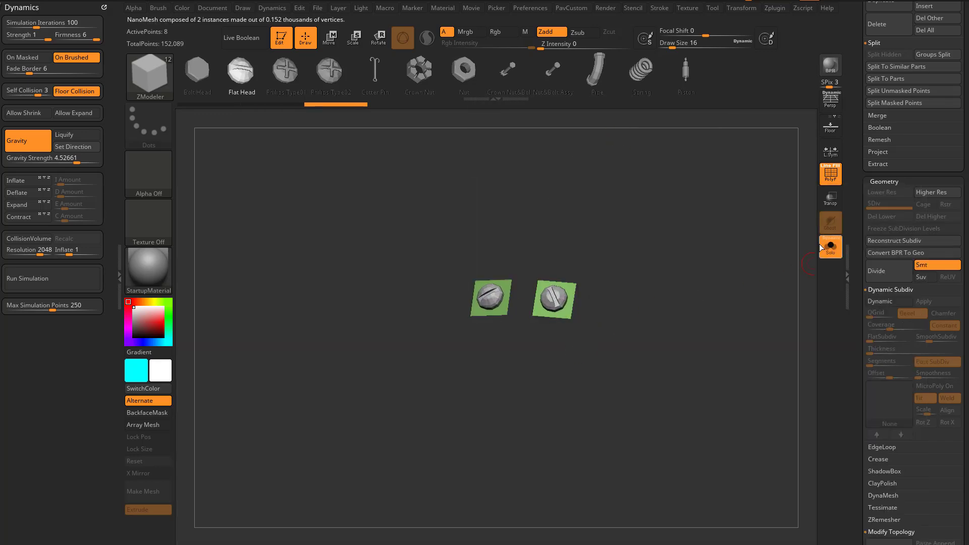
Set the NanoMesh ZRotation to 0 and its alignment to Align To Normal, checking the screws on the full character
scroll(861, 159, "down", 6)
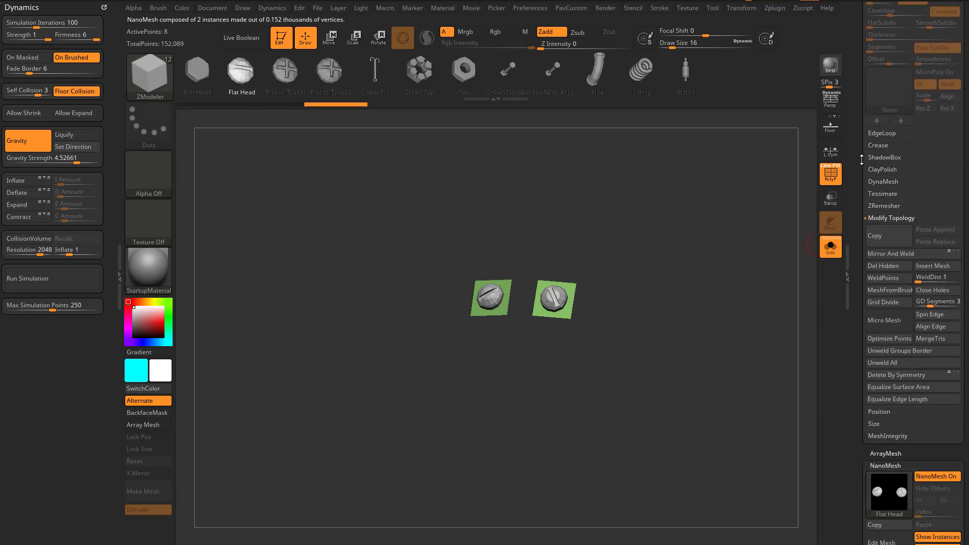
scroll(861, 159, "down", 8)
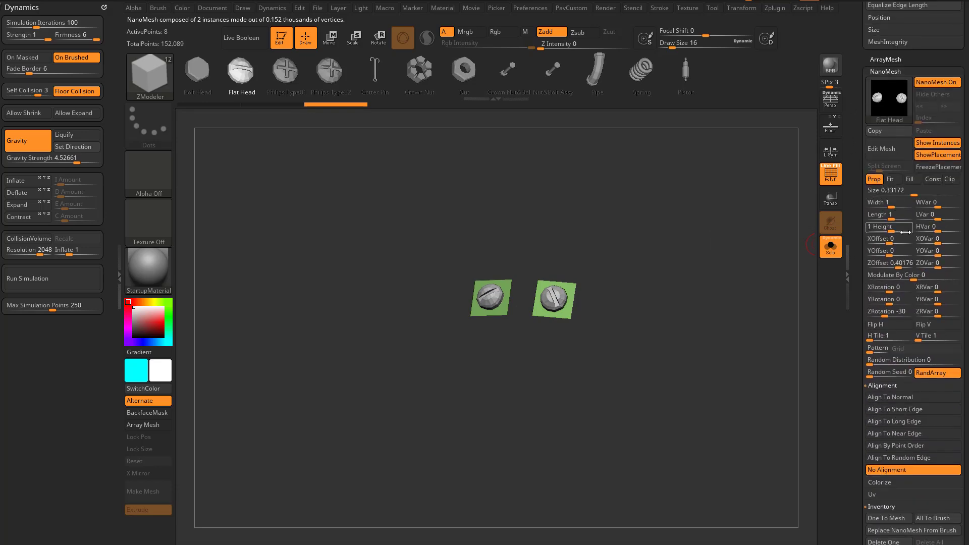
left_click(886, 315)
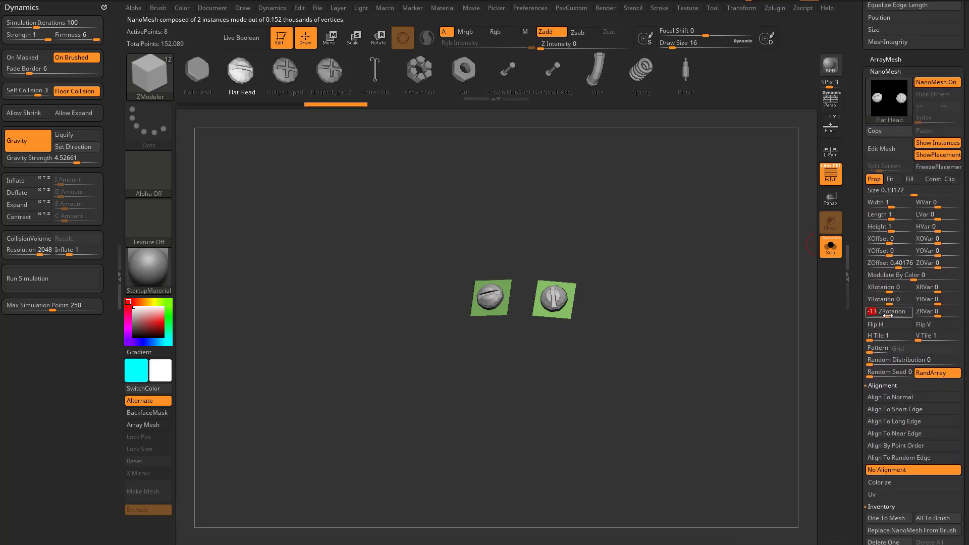
type("0")
key("Return")
scroll(883, 313, "down", 2)
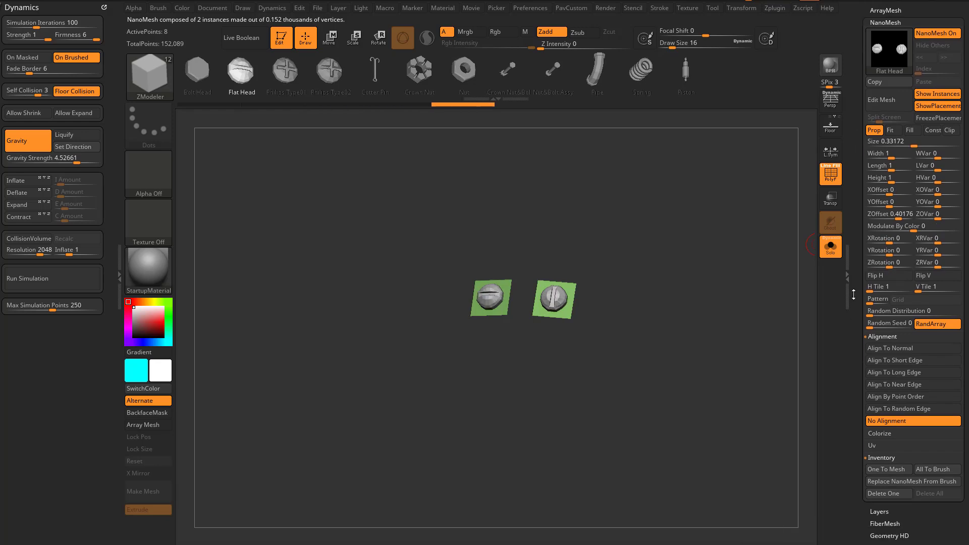
left_click(886, 346)
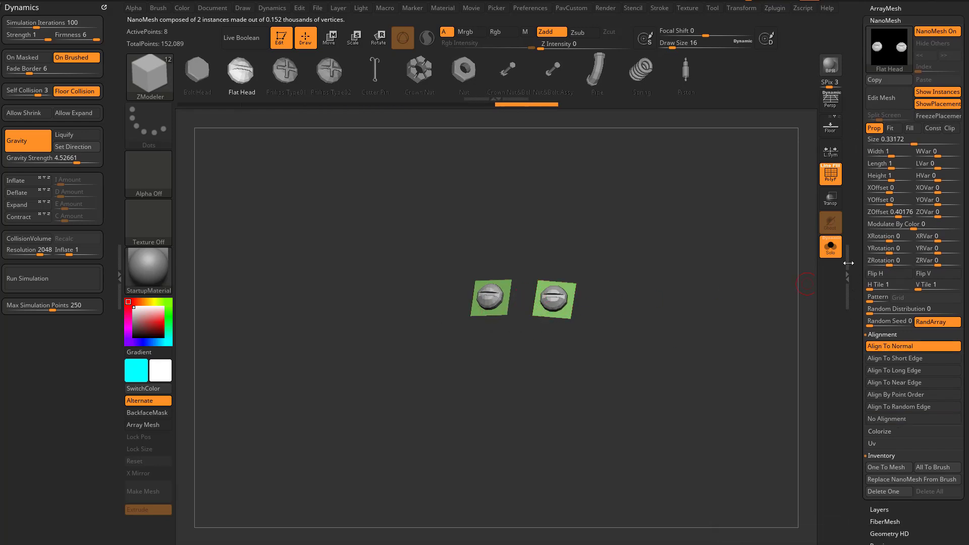
scroll(862, 326, "up", 7)
left_click(834, 249)
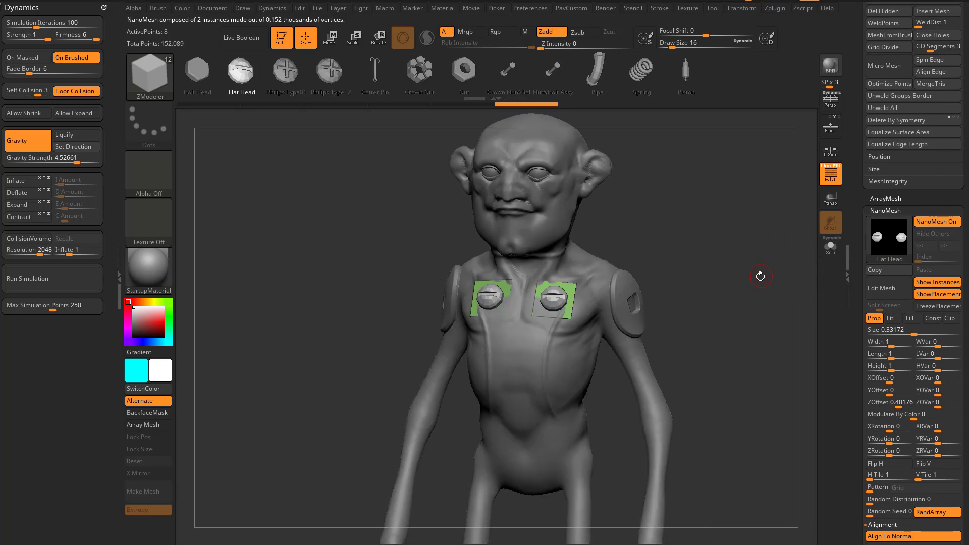
Hide the NanoMesh placement polygons to inspect the two chest screws, and show the placement again
mouse_move(759, 276)
left_mouse_down()
mouse_move(749, 283)
mouse_move(762, 290)
left_mouse_up()
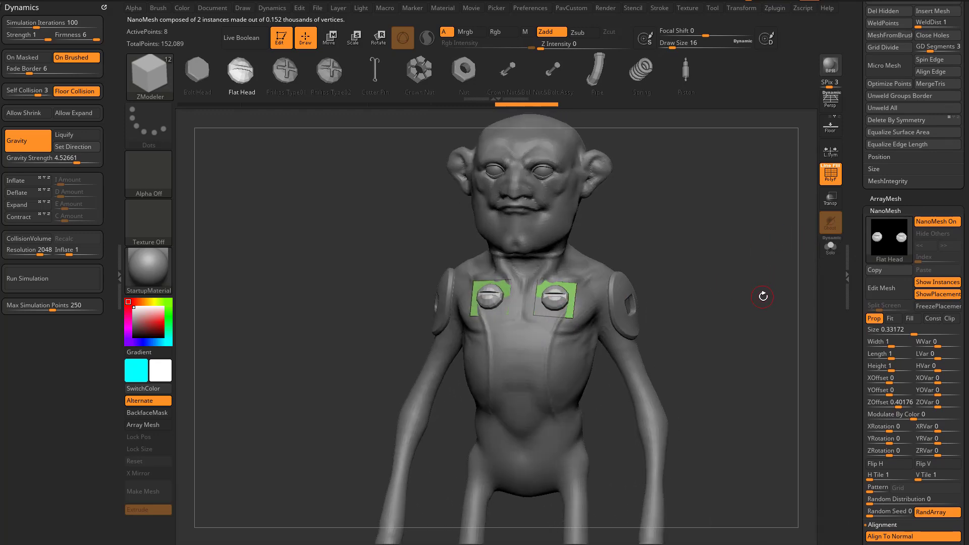
left_click(936, 300)
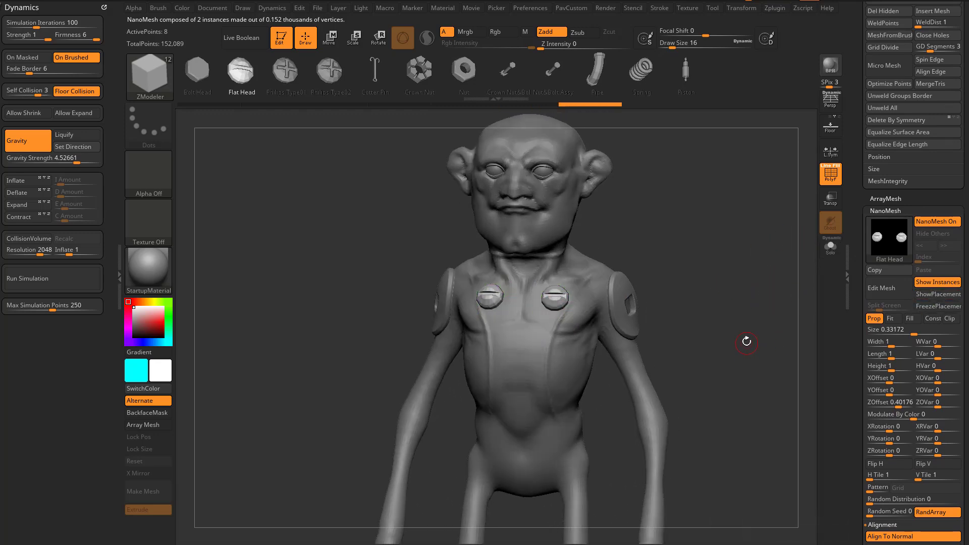
left_click_drag(727, 315, 767, 314, "alt")
left_click(939, 295)
Adjust the two placement planes with the gizmo, switch the NanoMesh to Fit, and set its Size to 0.62707
key("w")
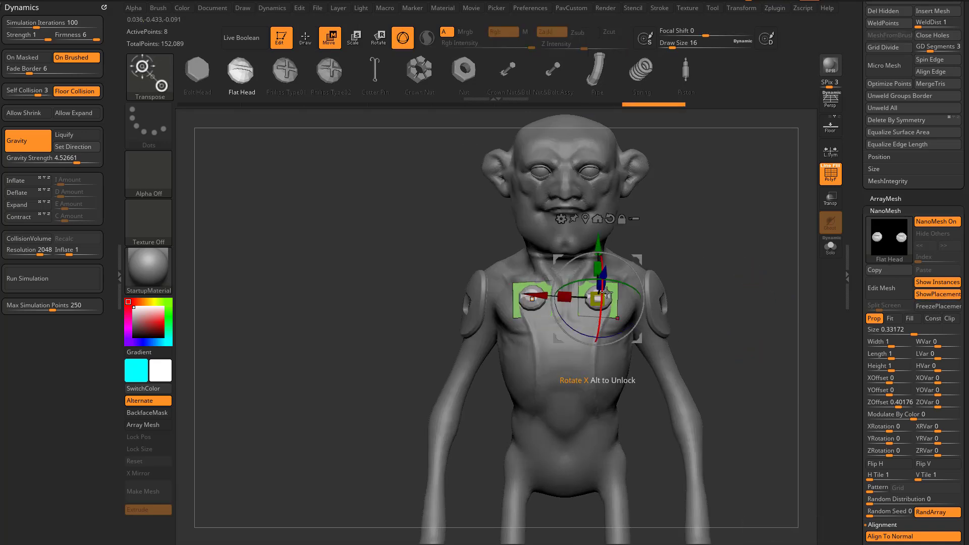
left_click_drag(640, 259, 633, 255)
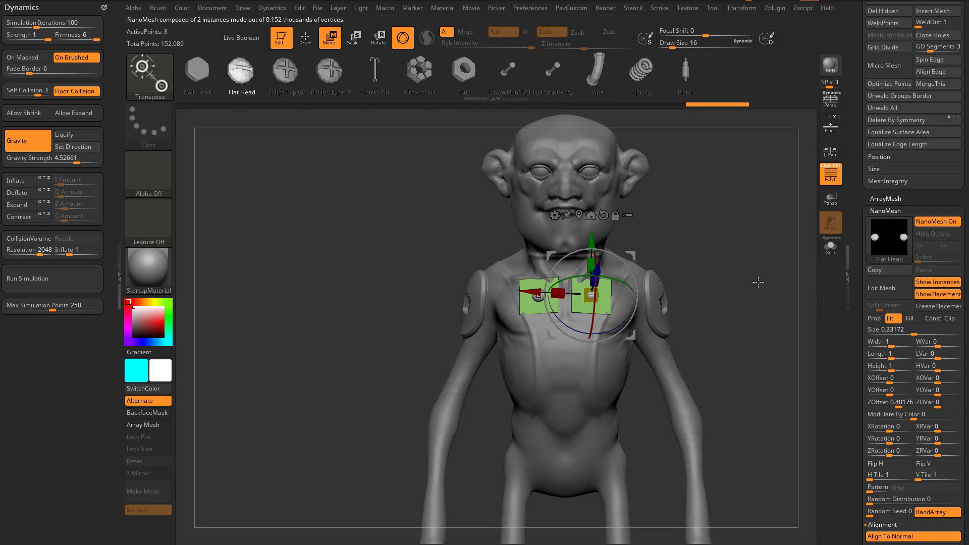
left_click_drag(758, 282, 922, 334, "alt")
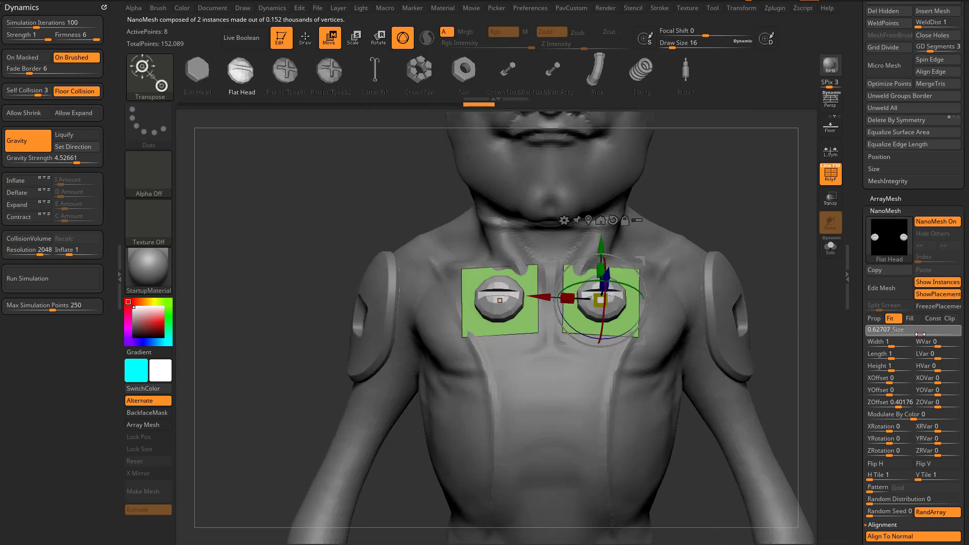
mouse_move(600, 297)
left_mouse_down()
mouse_move(607, 294)
mouse_move(586, 304)
mouse_move(603, 295)
mouse_move(591, 314)
left_mouse_up()
Duplicate the pair of placement planes below the first pair and angle the copies to follow the chest, with local symmetry on
right_click_drag(725, 261, 701, 242, "ctrl")
left_click_drag(630, 241, 612, 291, "ctrl")
left_click_drag(674, 253, 565, 305)
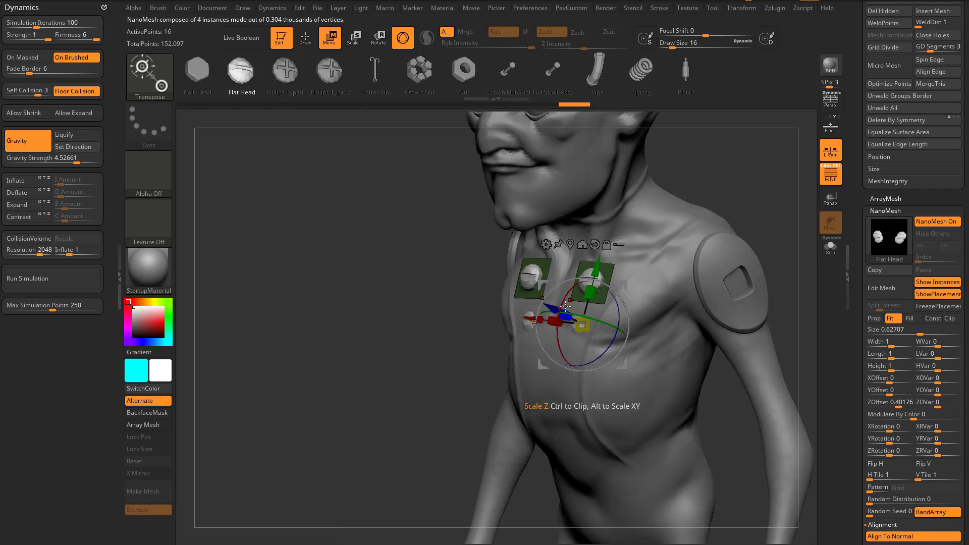
right_click_drag(546, 306, 598, 309, "shift")
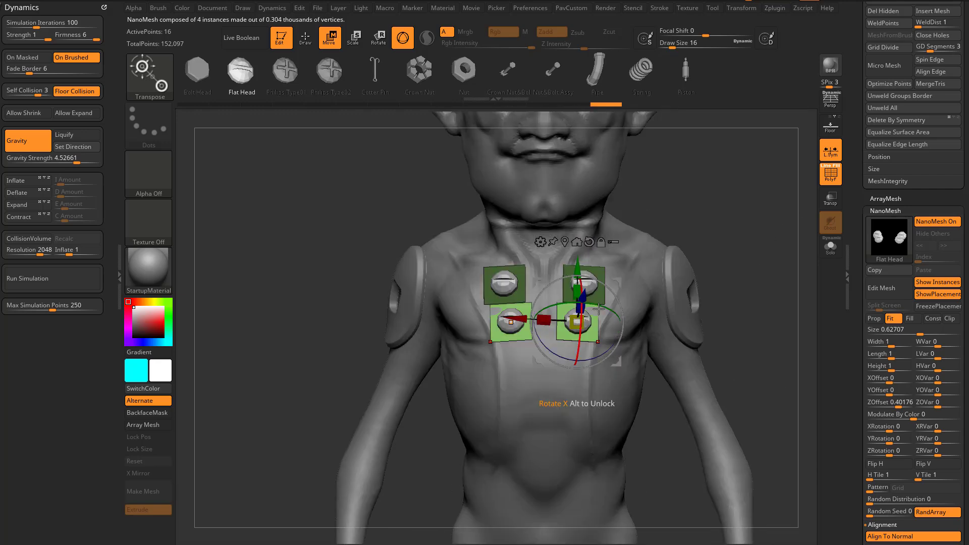
Duplicate the lower plane pair downward as a third pair, and rotate and move the copies to sit against the torso
left_click_drag(579, 266, 579, 311, "ctrl")
right_click_drag(735, 266, 661, 277)
left_click_drag(577, 367, 569, 373)
right_click_drag(726, 238, 855, 259)
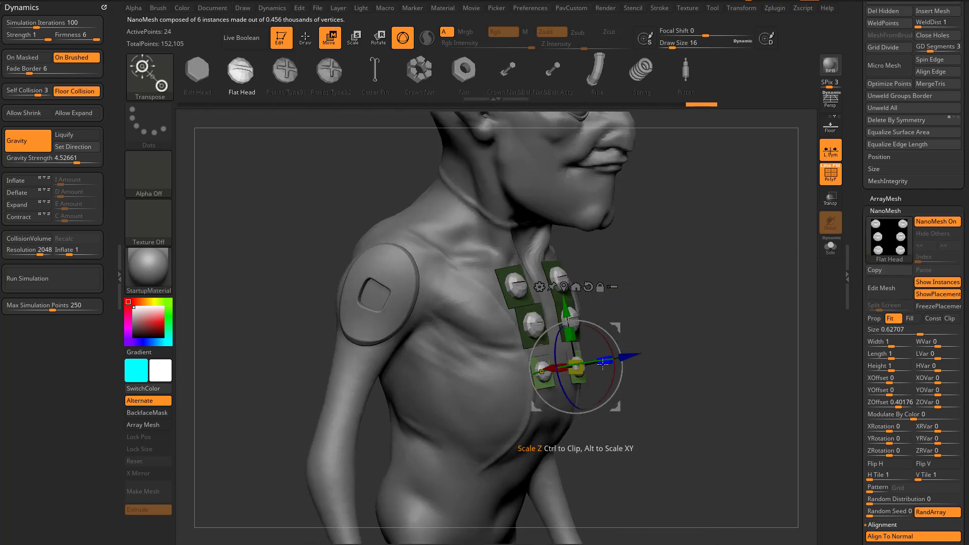
left_click_drag(626, 356, 624, 357)
Hide the NanoMesh placement polygons and check the three pairs of screws on the character
key("q")
right_click_drag(633, 331, 733, 305)
right_click_drag(792, 298, 775, 299, "alt")
left_click(939, 297)
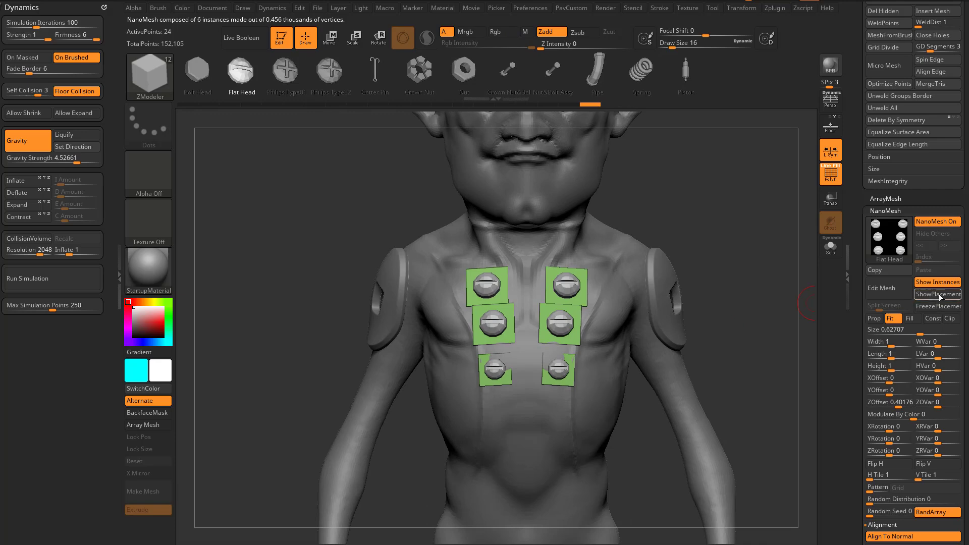
left_click(939, 298)
left_click_drag(733, 309, 761, 319)
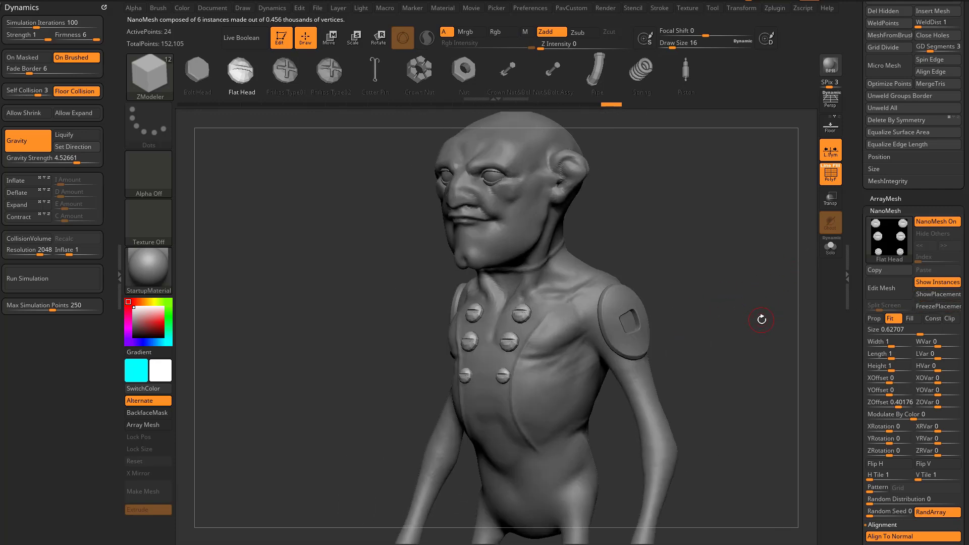
Open the screw in NanoMesh Edit Mesh and assign a separate polygroup to the outer side band of its head
left_click(891, 291)
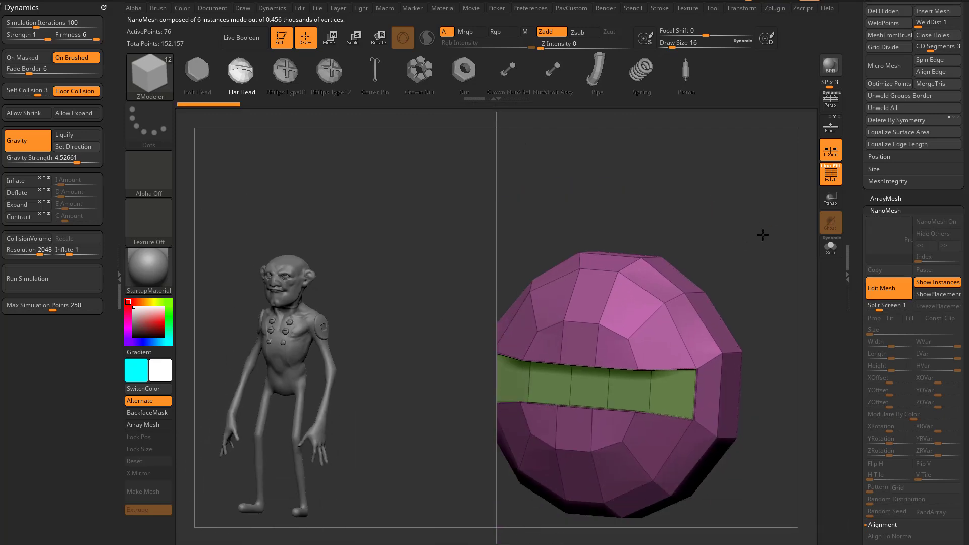
right_click(671, 298)
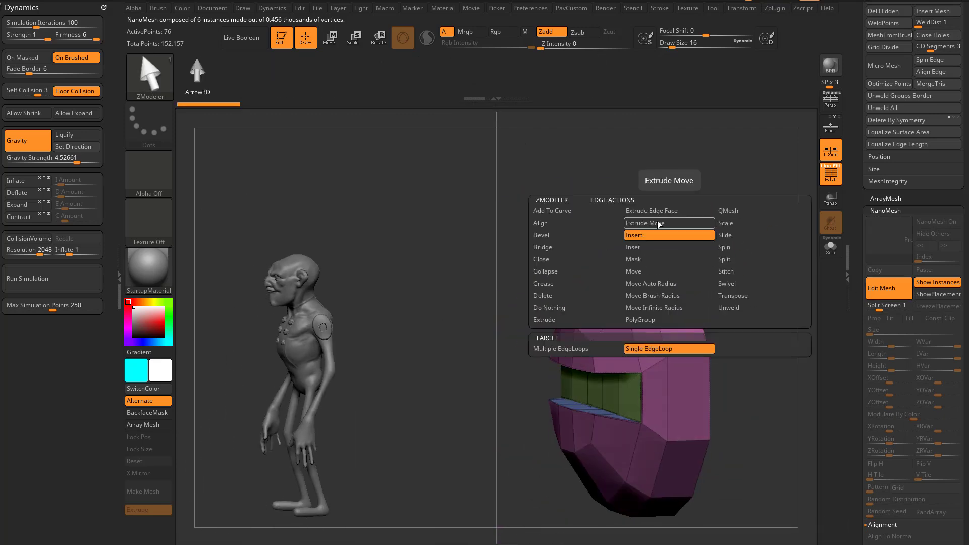
left_click(639, 320)
left_click(670, 296)
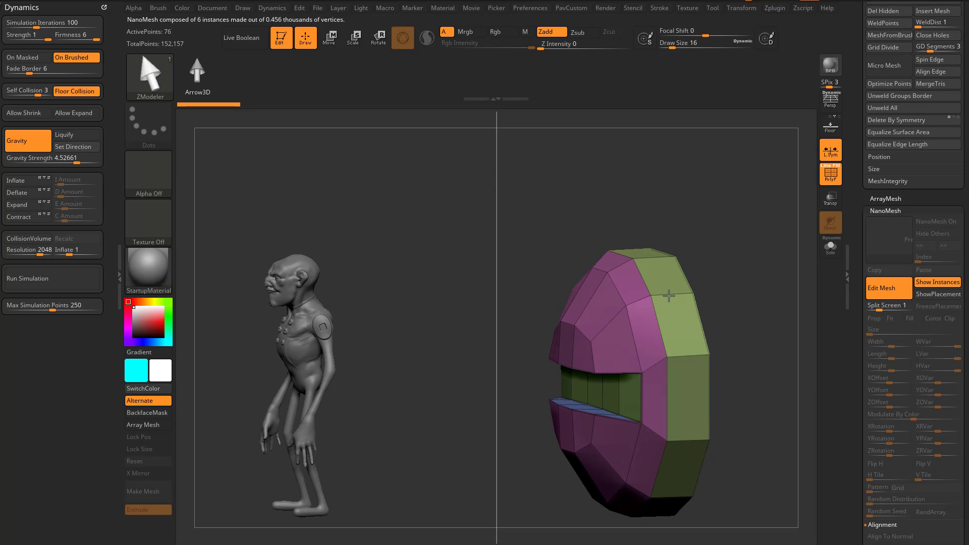
Extrude a raised rim from the screw head's polygrouped side band with ZModeler, and check the rim on the chest screws
key("space")
left_click(664, 222)
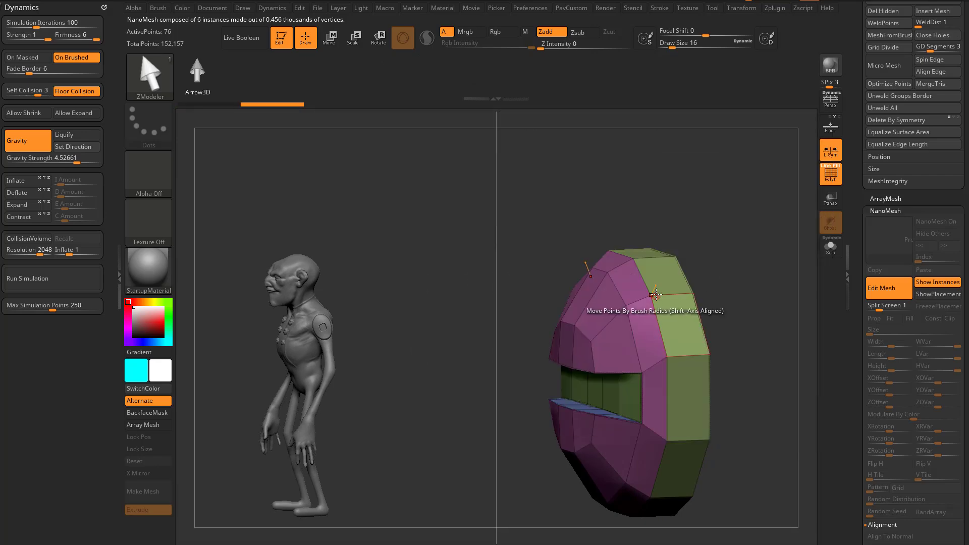
left_click(661, 290)
key("space")
mouse_move(662, 290)
left_mouse_down()
mouse_move(668, 282)
mouse_move(654, 300)
left_mouse_up()
left_click(640, 226)
left_click_drag(732, 259, 733, 315)
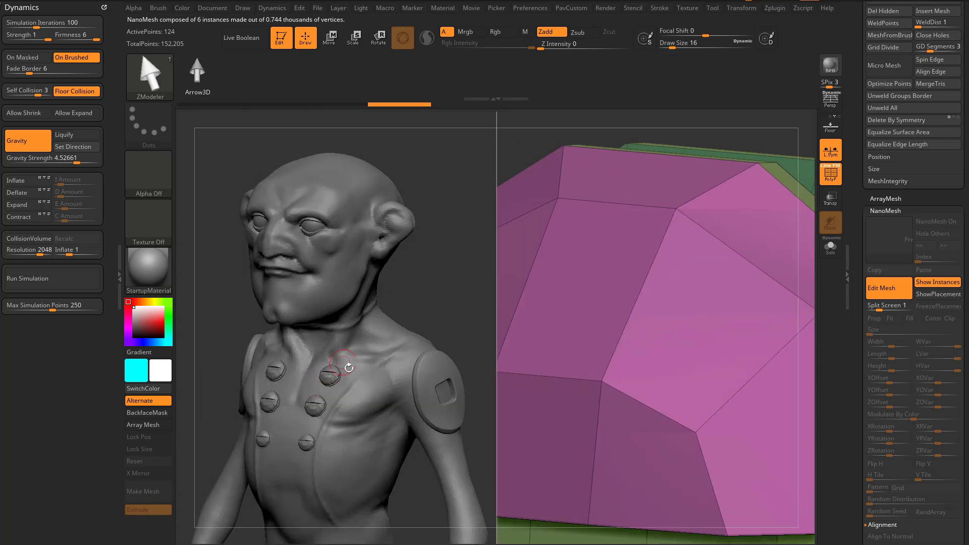
Select the 12-mesh ZModeler brush and replace the NanoMesh screw with the Philips Type01 mesh
left_click_drag(770, 140, 761, 211, "alt")
key("e")
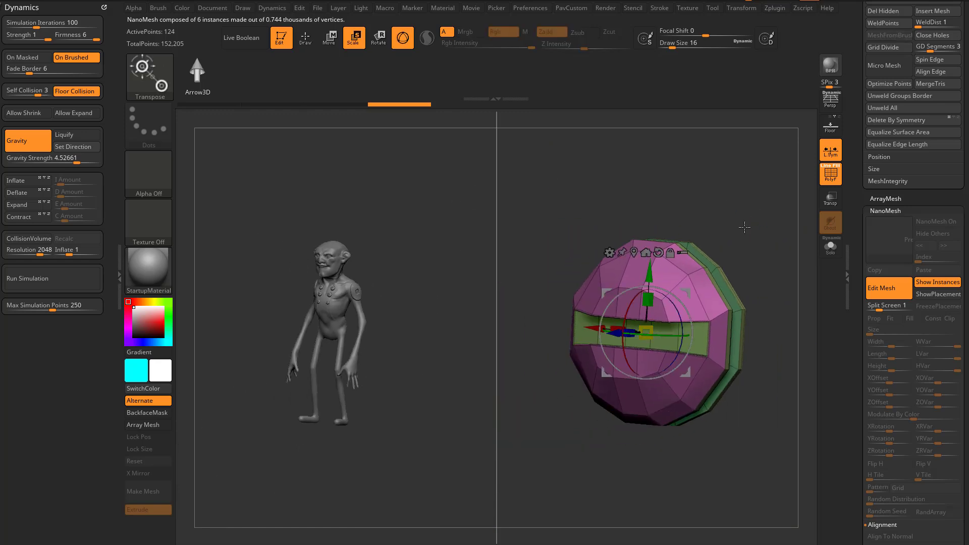
key("q")
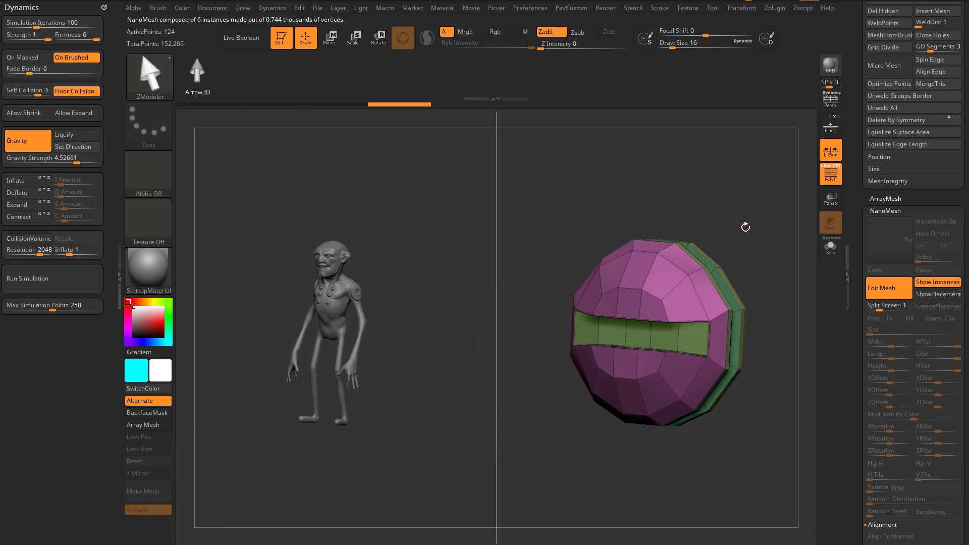
mouse_move(745, 228)
left_mouse_down()
mouse_move(744, 211)
mouse_move(737, 221)
left_mouse_up()
key("b")
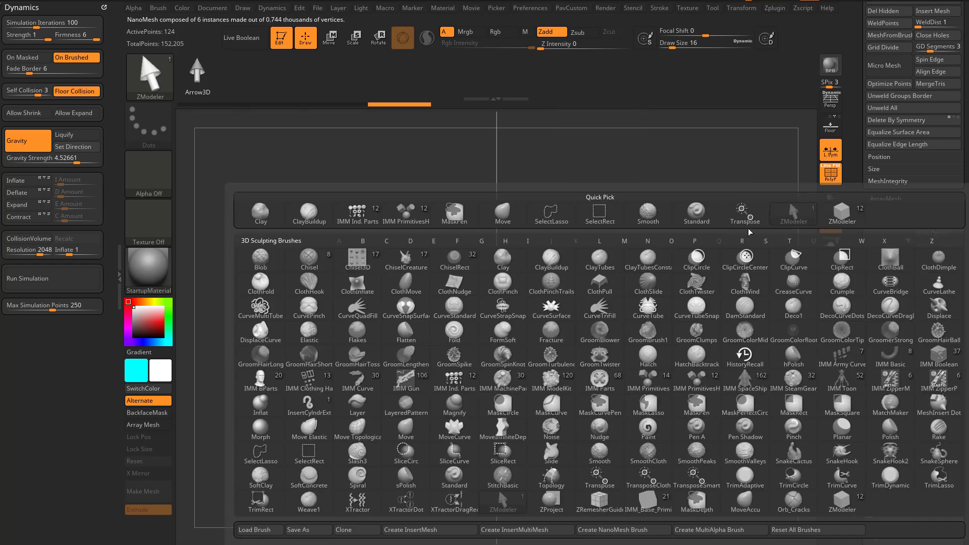
left_click(835, 501)
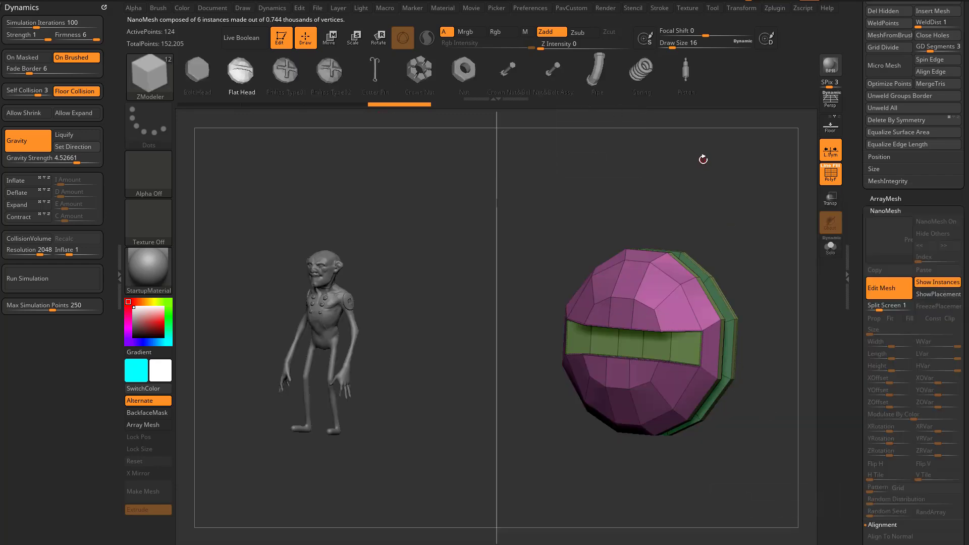
key("w")
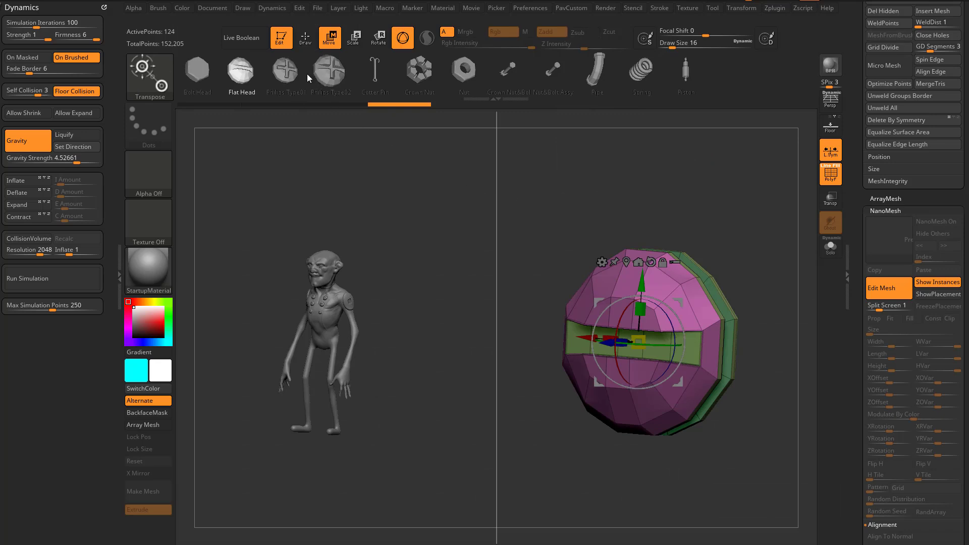
left_click(285, 70)
left_click_drag(674, 341, 672, 346)
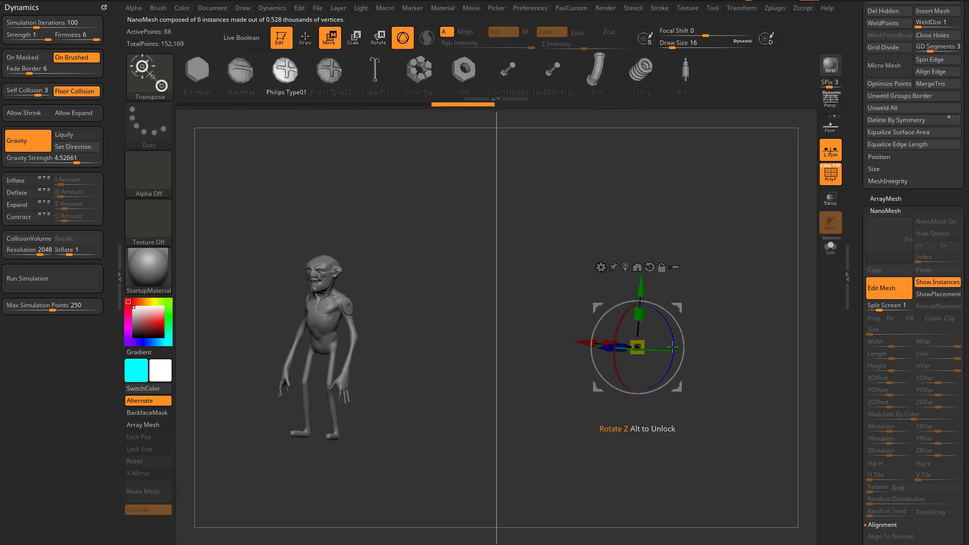
Bring the Philips Type01 mesh back into view and leave Edit Mesh to apply it to all the chest screws
scroll(858, 332, "down", 10)
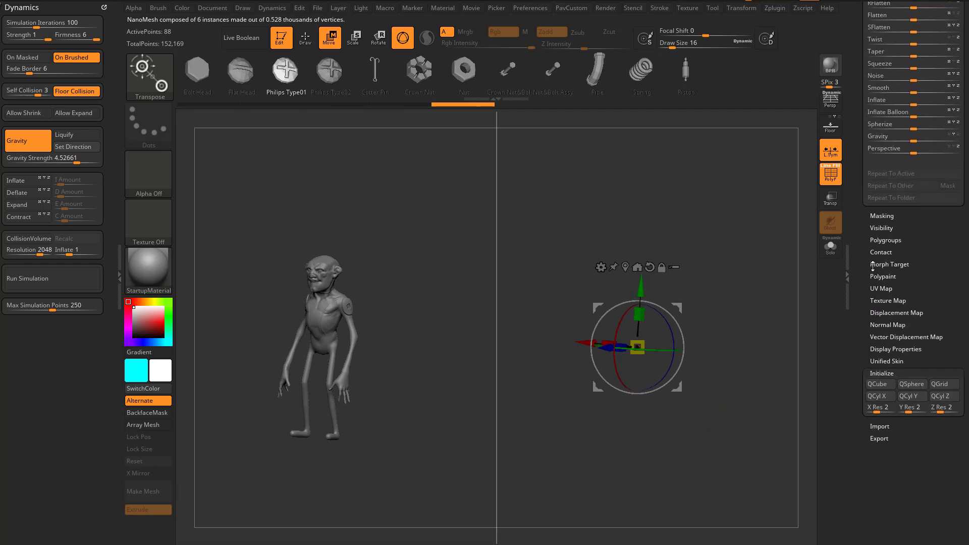
scroll(872, 268, "up", 8)
left_click(887, 124)
key("q")
mouse_move(761, 240)
left_mouse_down()
mouse_move(763, 226)
mouse_move(771, 246)
left_mouse_up()
left_click_drag(855, 193, 846, 337)
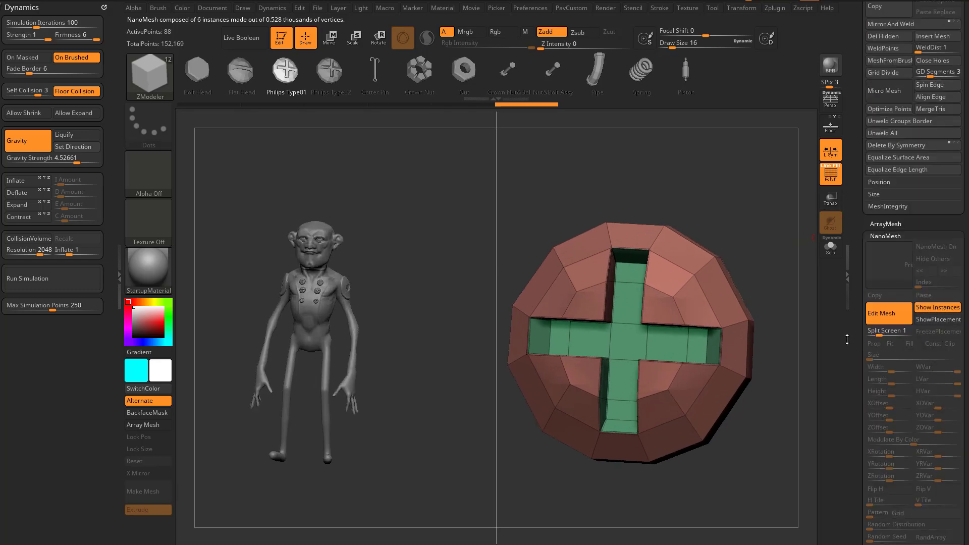
left_click(881, 302)
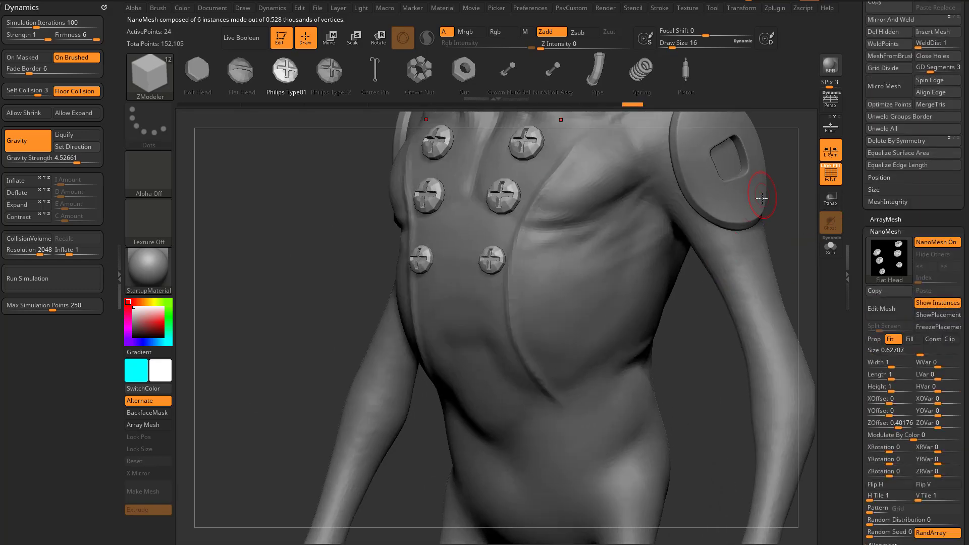